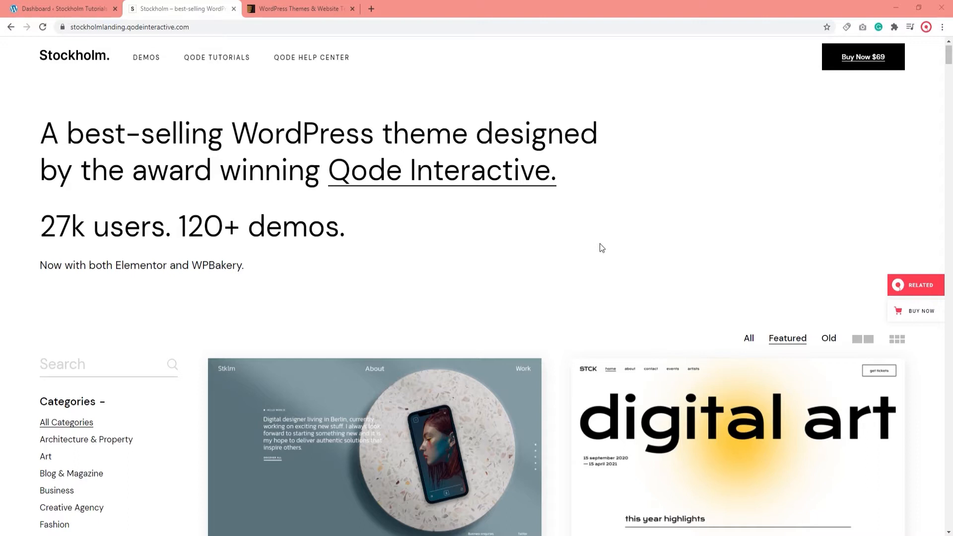
# Browse the featured Stockholm theme demos on the landing page, then return to the start of the list
pyautogui.scroll(-7, 599, 246)
pyautogui.scroll(-12, 600, 287)
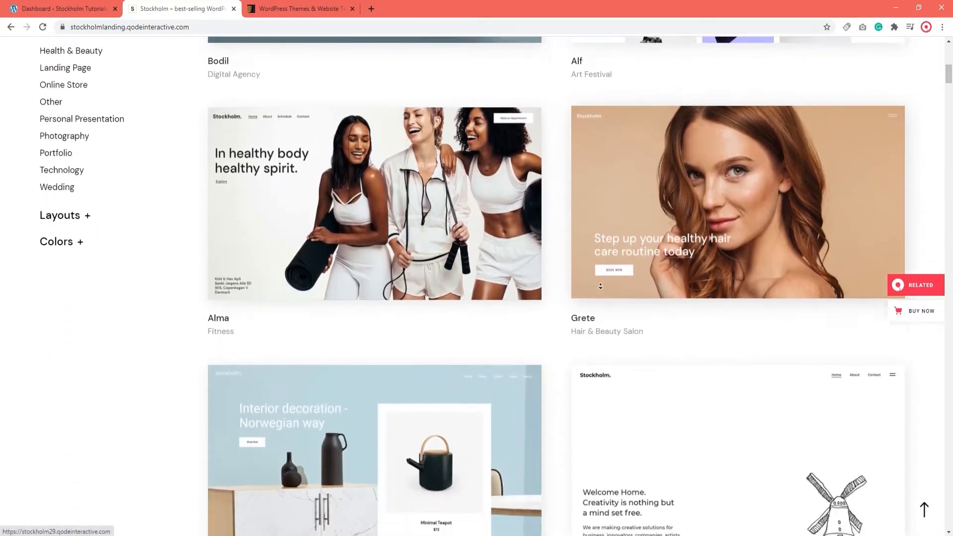
pyautogui.scroll(-12, 600, 287)
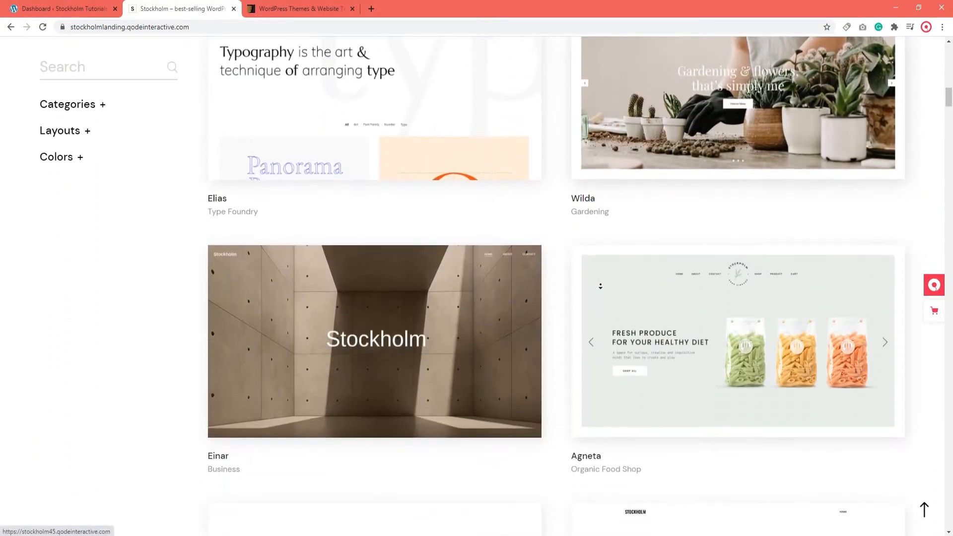
pyautogui.scroll(-12, 600, 286)
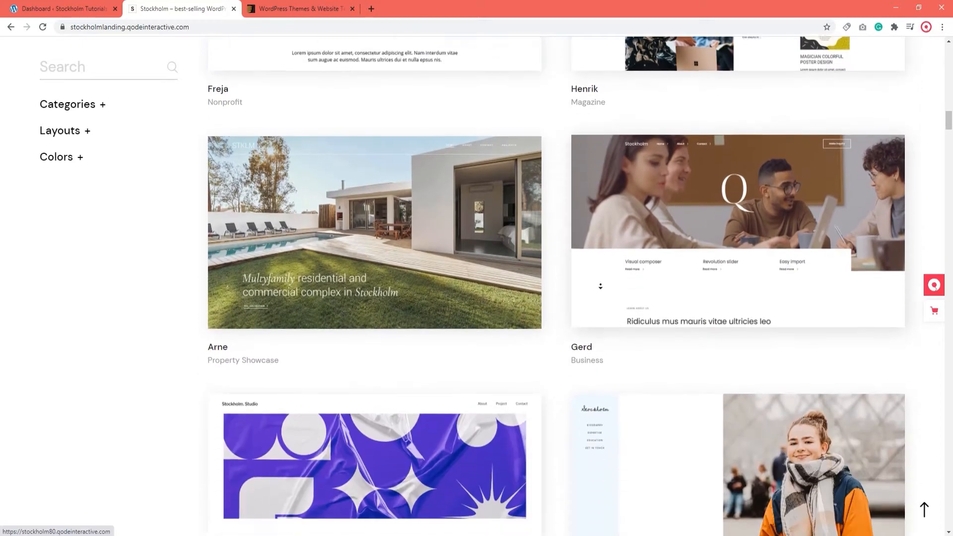
pyautogui.scroll(-12, 600, 287)
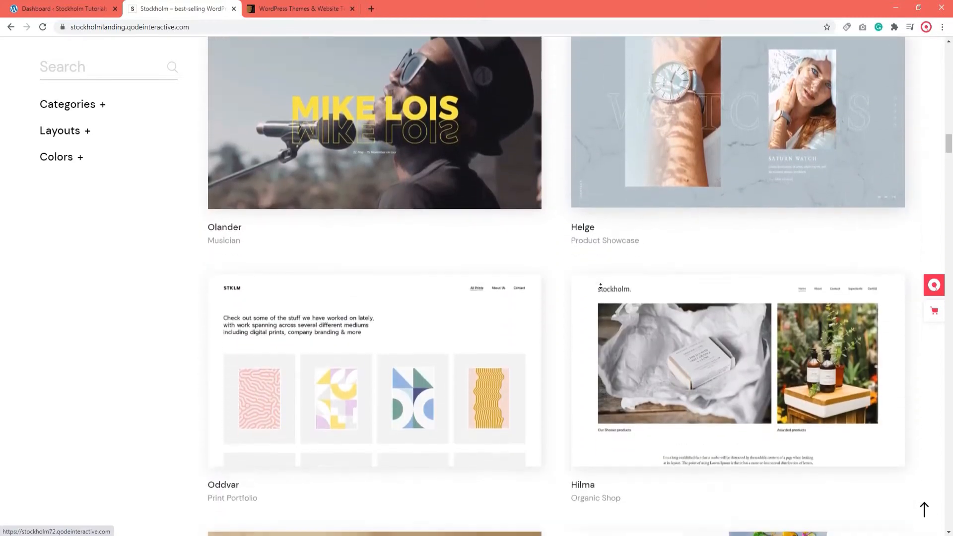
pyautogui.scroll(-2, 600, 287)
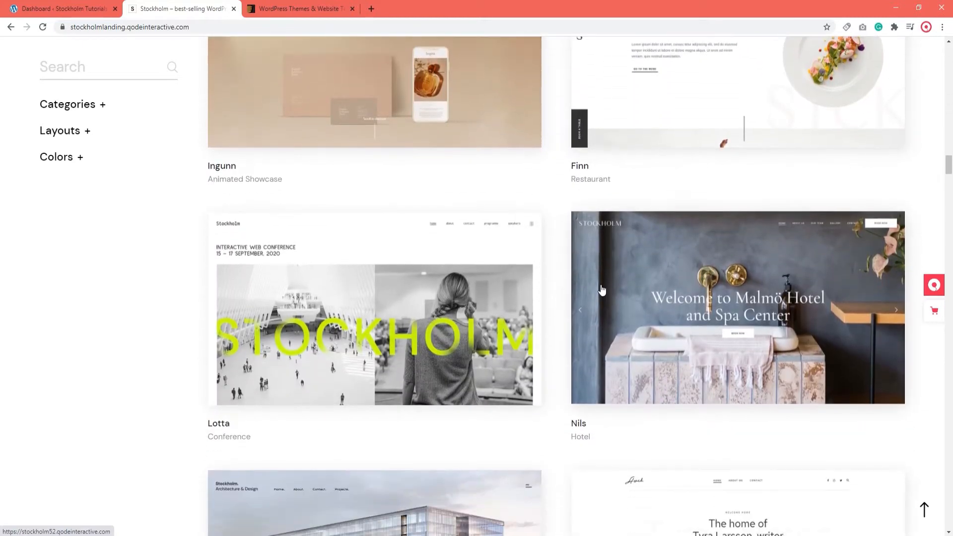
pyautogui.moveTo(948, 166); pyautogui.dragTo(948, 49)
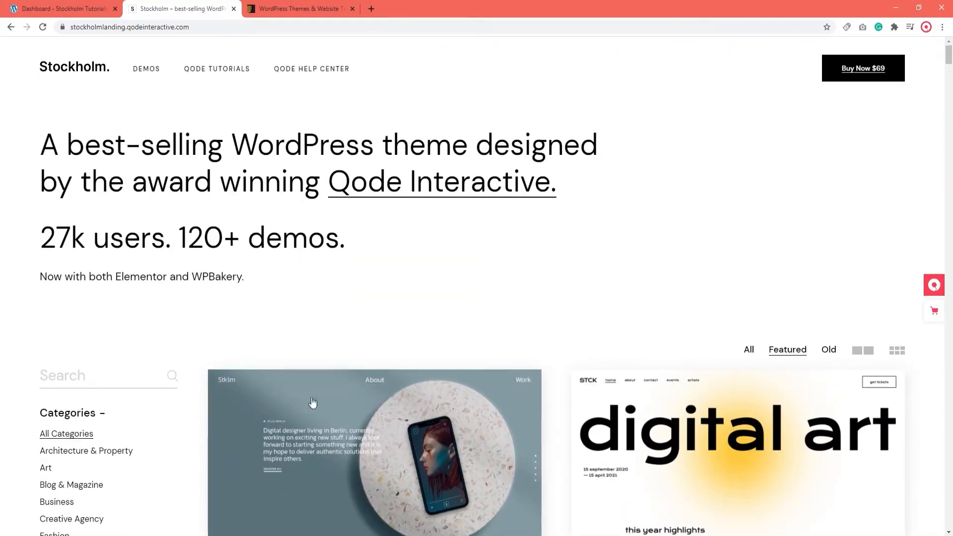
# Filter the theme demos by Architecture & Property and view the live preview of the Arne demo
pyautogui.click(75, 452)
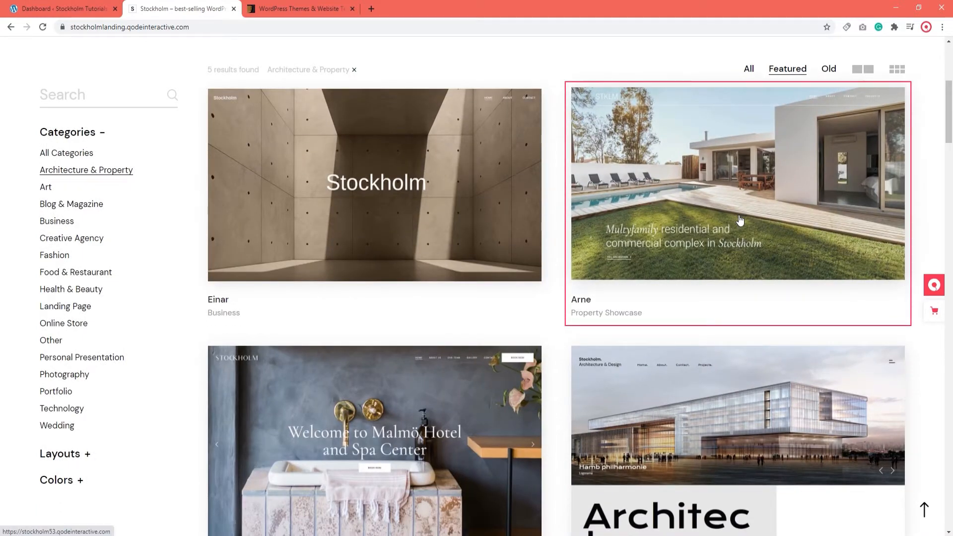
pyautogui.click(740, 220)
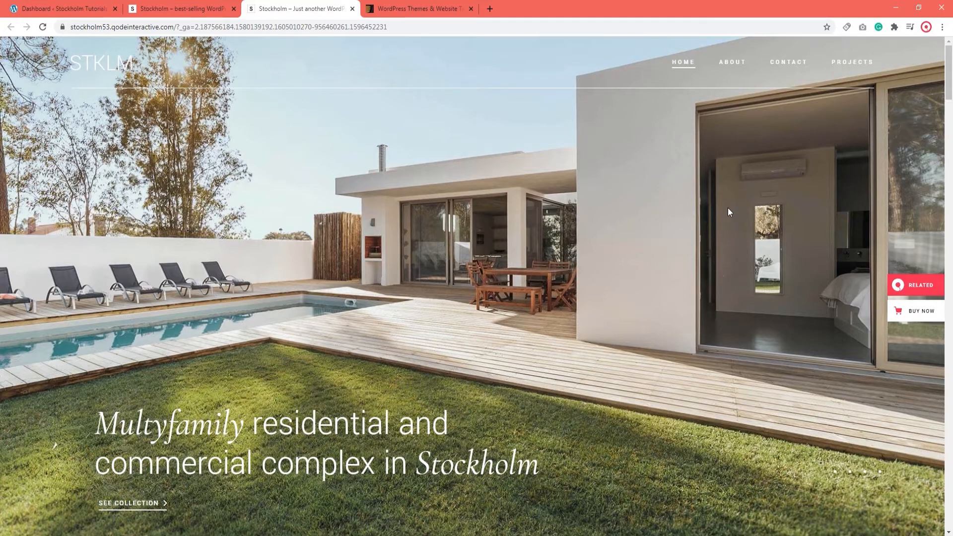
pyautogui.click(169, 8)
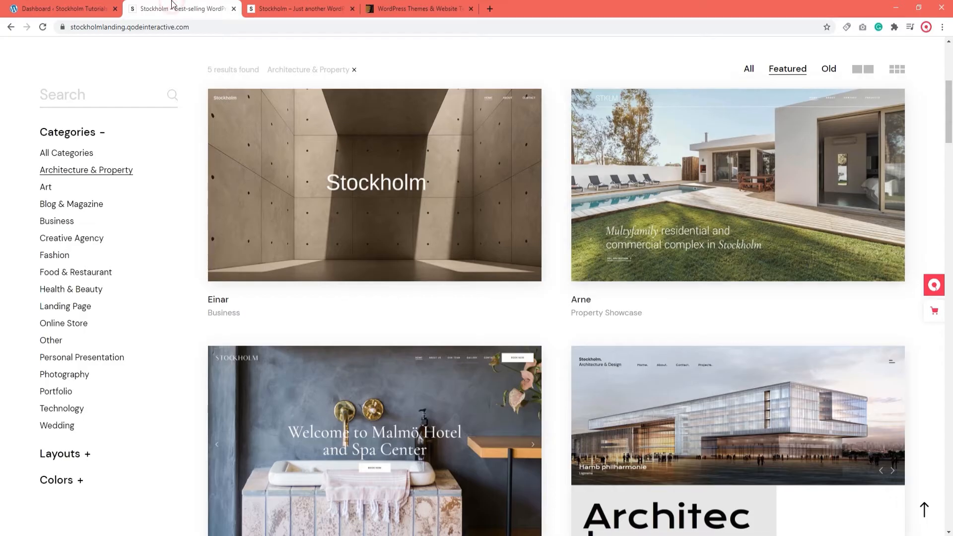
# From the WordPress dashboard, open the Stockholm Tutorials site in a separate browser tab and look over its home page
pyautogui.click(94, 4)
pyautogui.middleClick(57, 46)
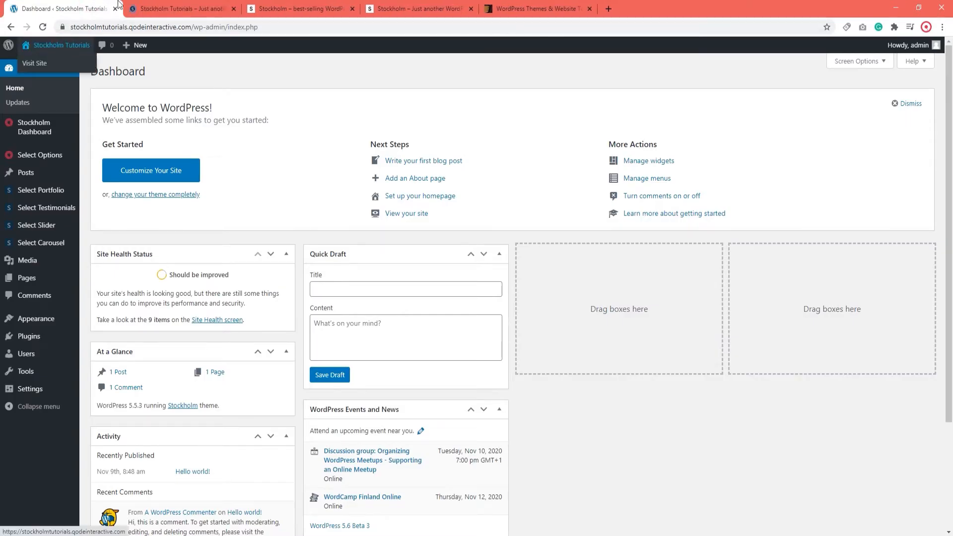
pyautogui.click(178, 9)
pyautogui.scroll(-1, 714, 366)
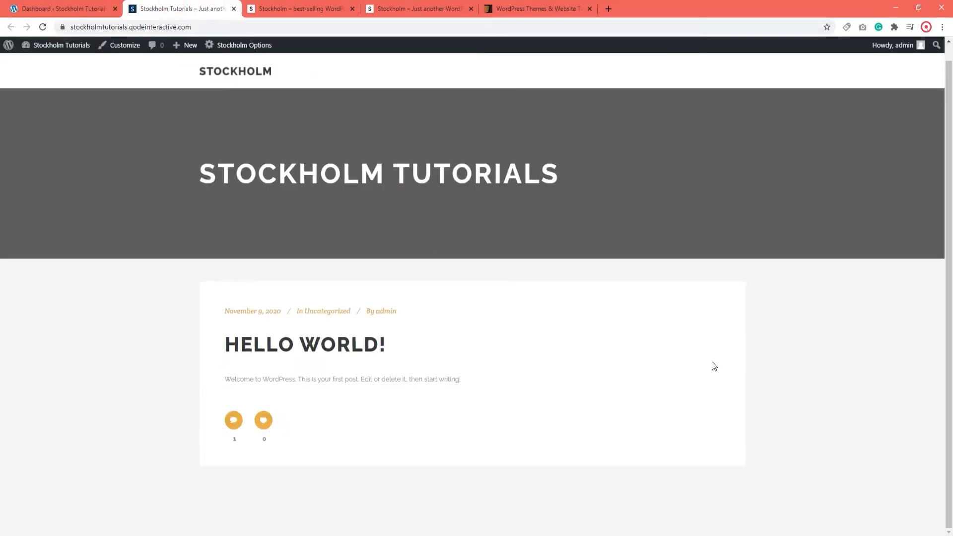
pyautogui.scroll(1, 714, 366)
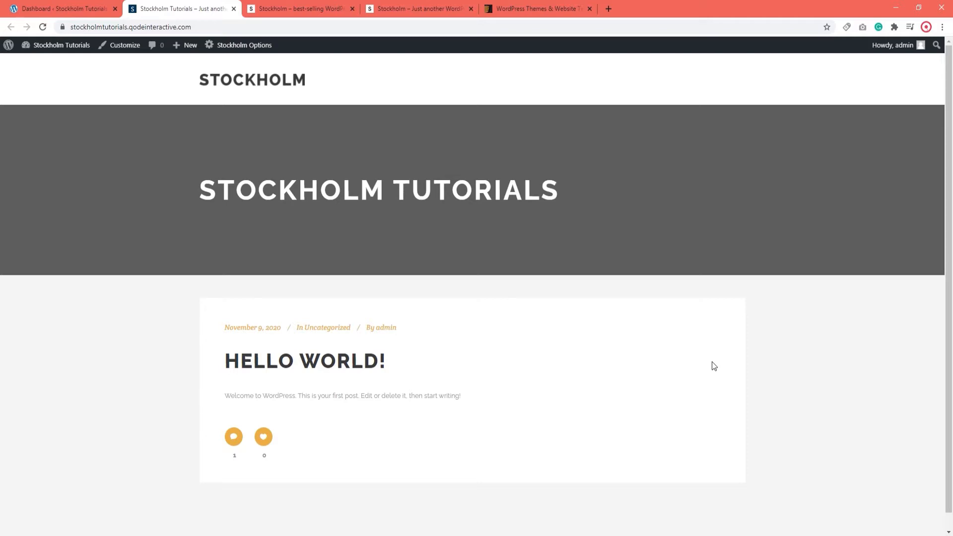
# Return to the WordPress dashboard and open the Stockholm theme's demo import page
pyautogui.click(72, 10)
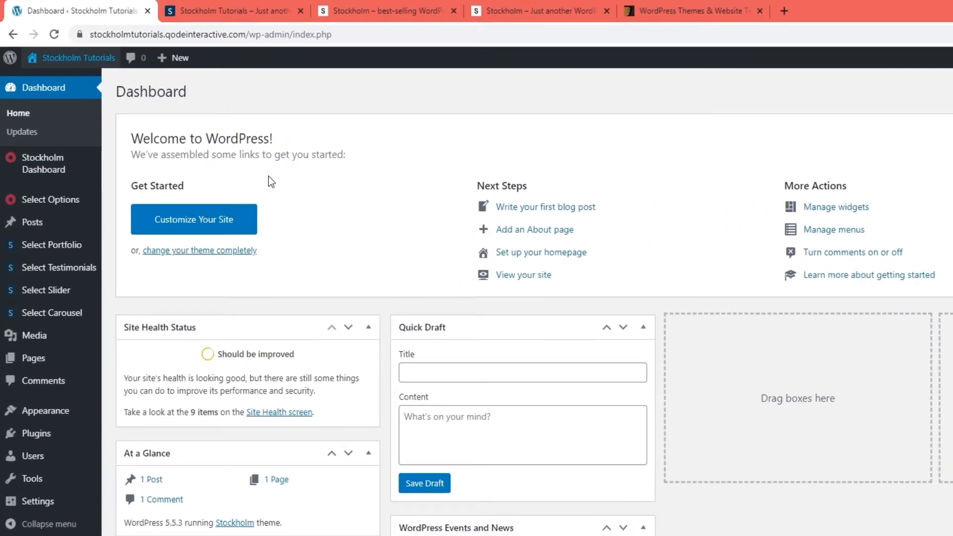
pyautogui.moveTo(40, 164)
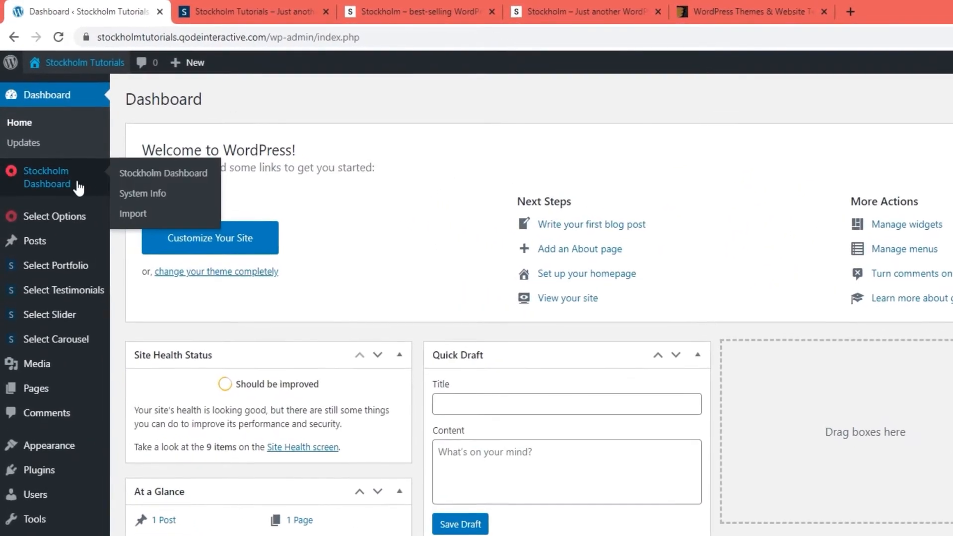
pyautogui.click(144, 214)
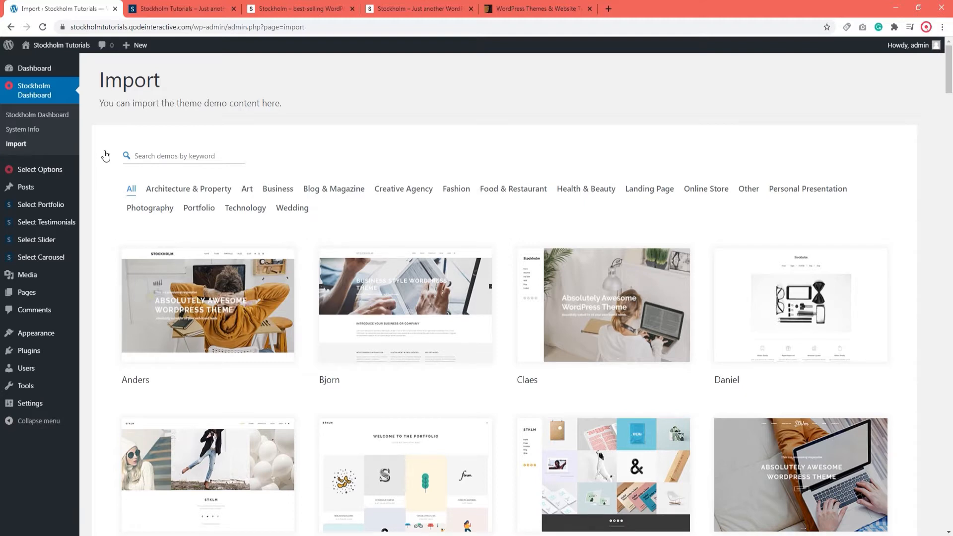
pyautogui.scroll(-7, 920, 220)
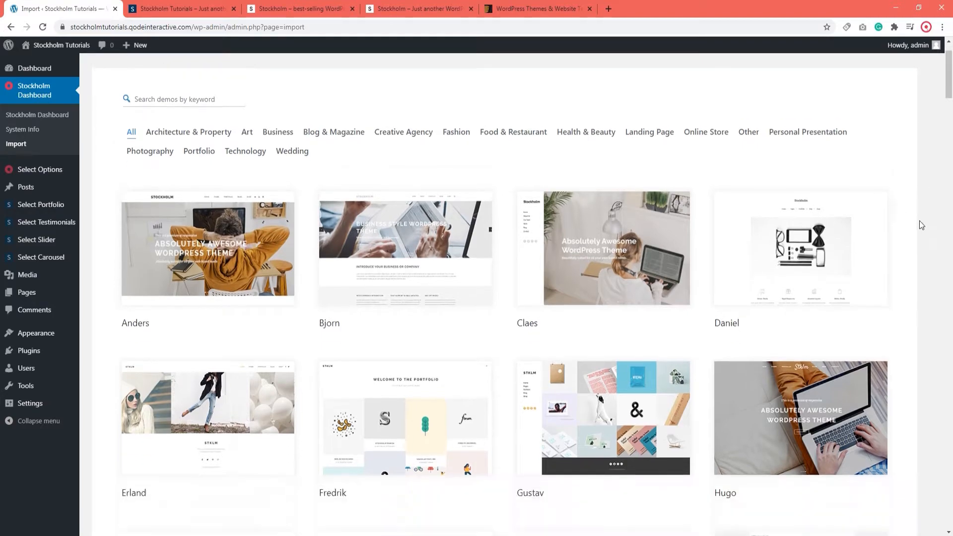
pyautogui.scroll(7, 920, 232)
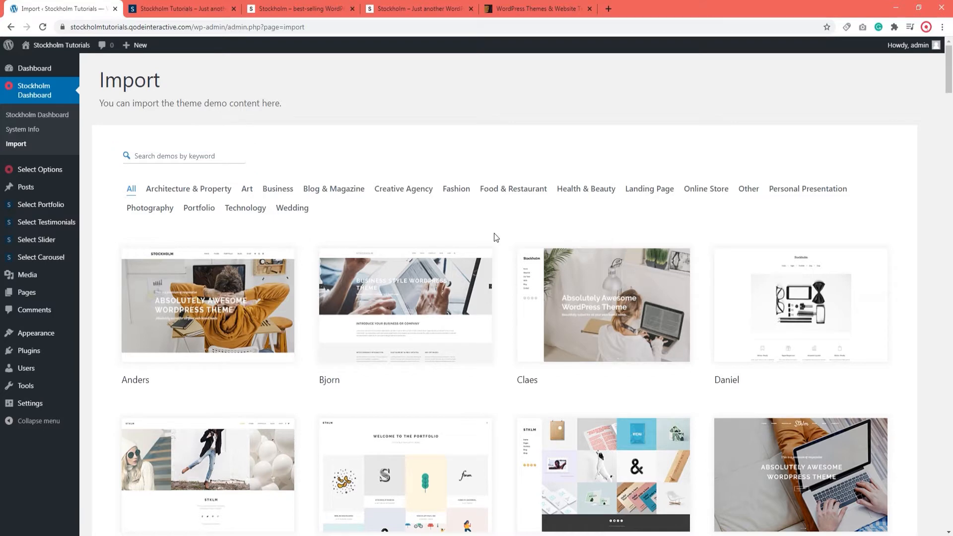
# Filter the importable demos by Architecture & Property and open the import settings of the Arne demo
pyautogui.click(195, 196)
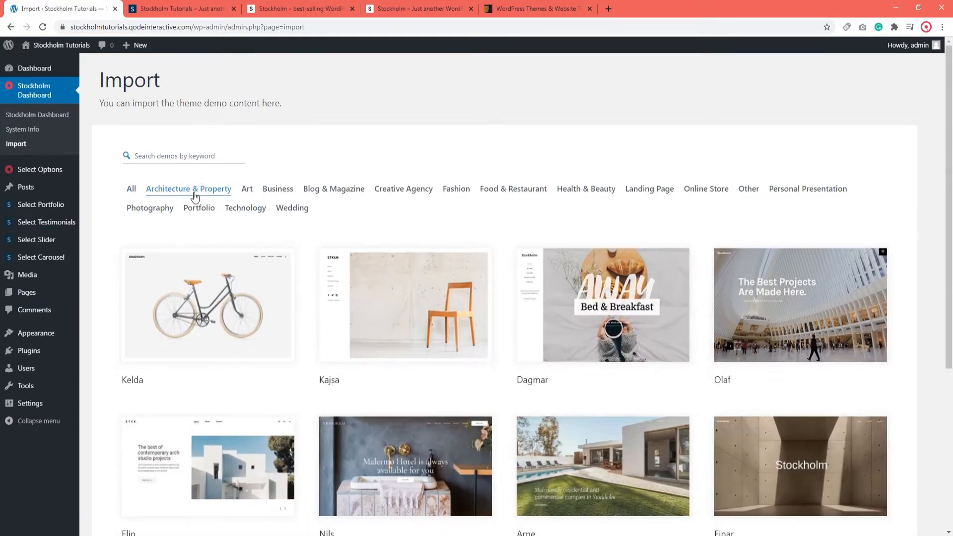
pyautogui.scroll(-4, 681, 409)
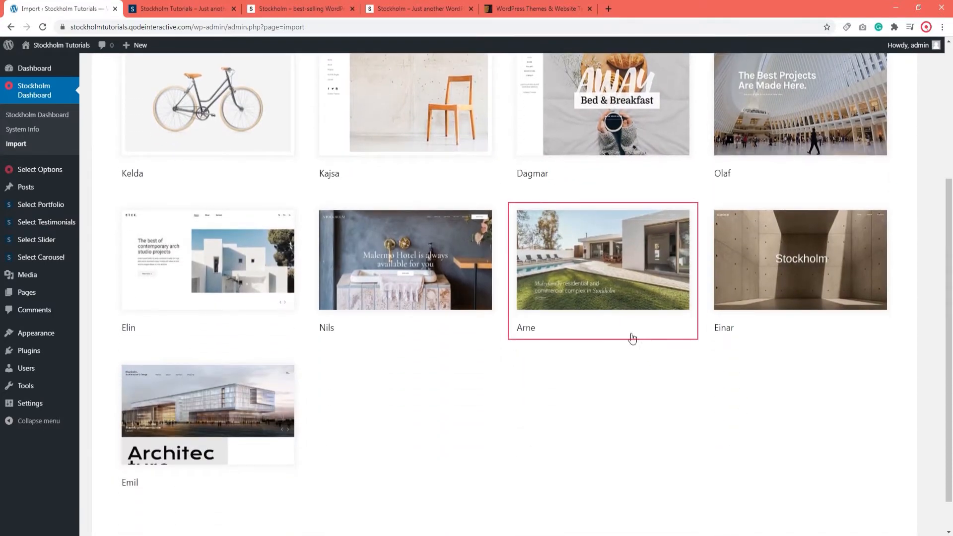
pyautogui.click(605, 266)
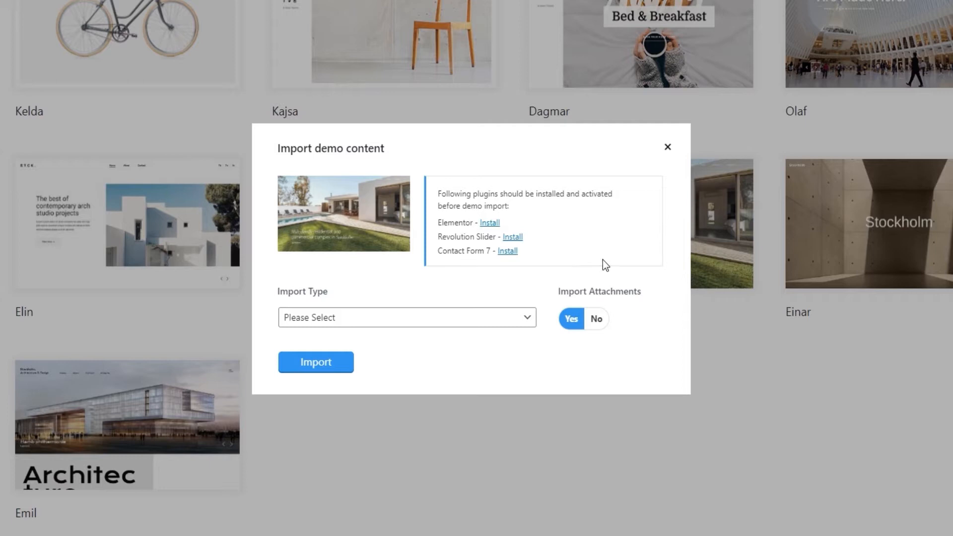
# Install and activate the required Elementor, Revolution Slider and Contact Form 7 plugins for the Arne demo
pyautogui.click(495, 224)
pyautogui.click(514, 237)
pyautogui.click(510, 253)
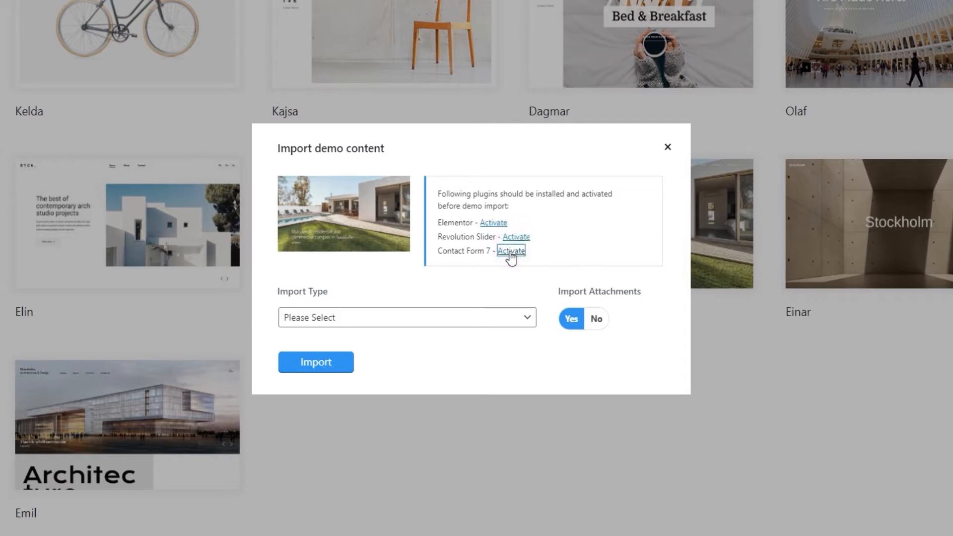
pyautogui.click(493, 222)
pyautogui.click(519, 238)
pyautogui.click(519, 251)
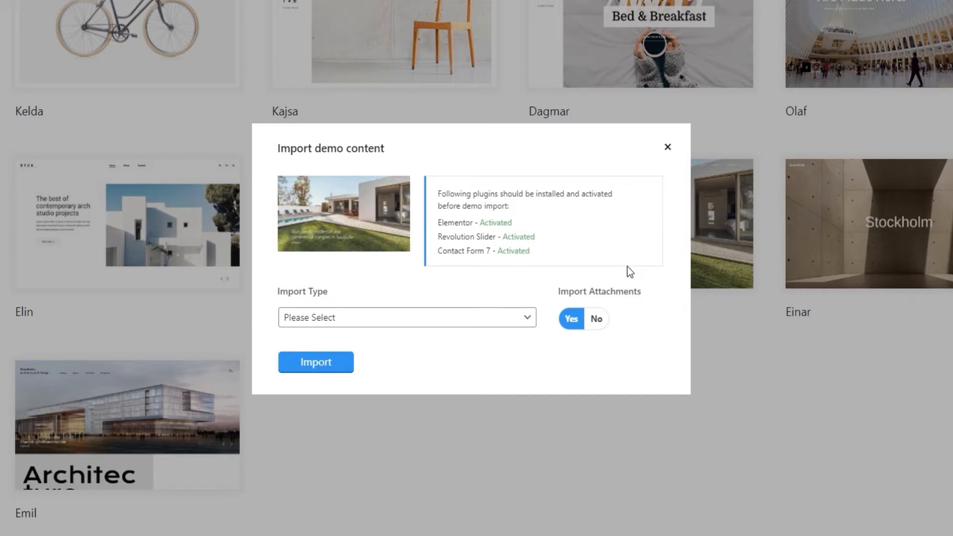
# Import the Arne demo with import type All and attachments included, confirming the import of the demo data
pyautogui.click(416, 319)
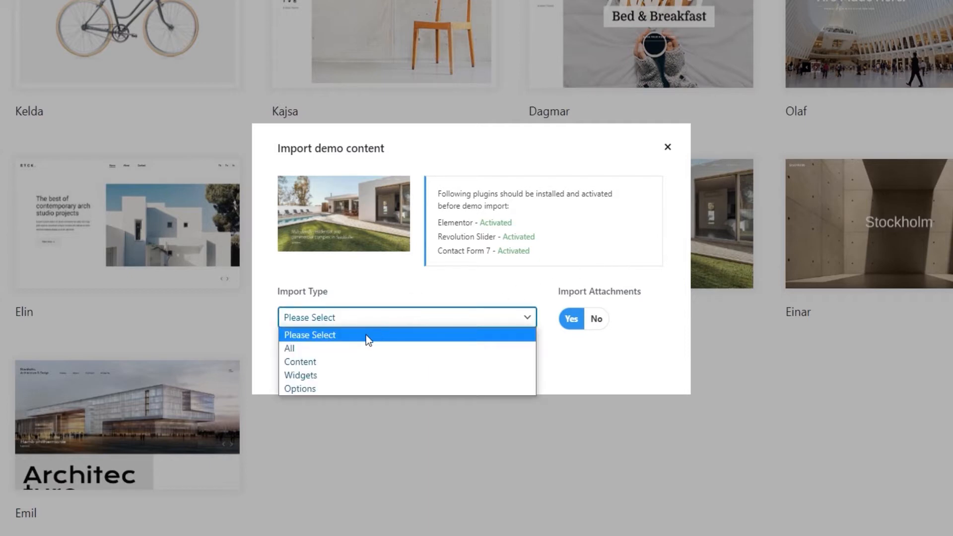
pyautogui.click(330, 344)
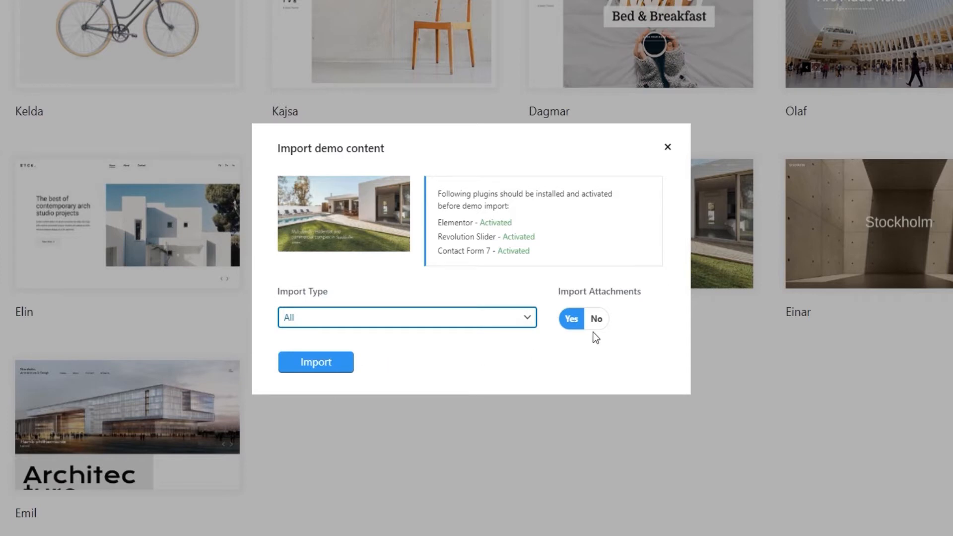
pyautogui.click(569, 320)
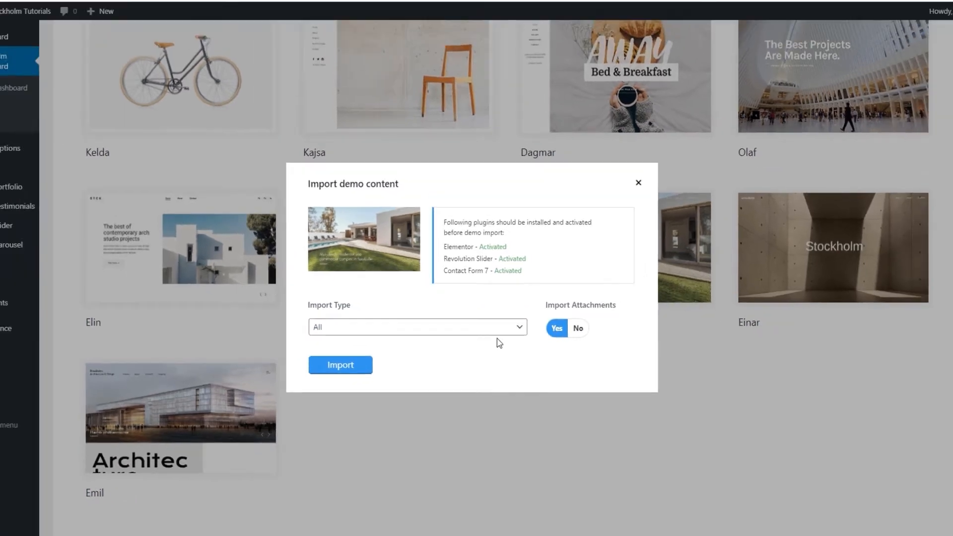
pyautogui.click(336, 362)
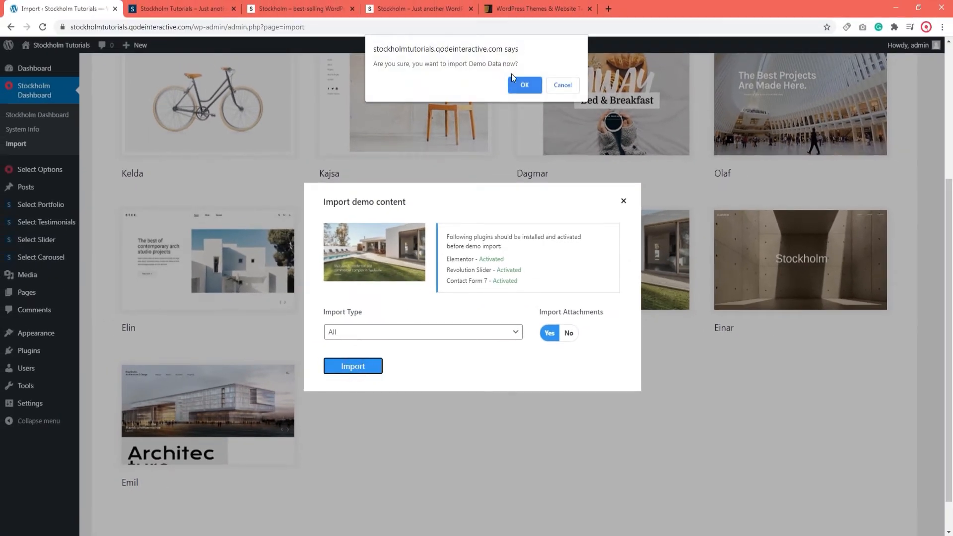
pyautogui.click(520, 85)
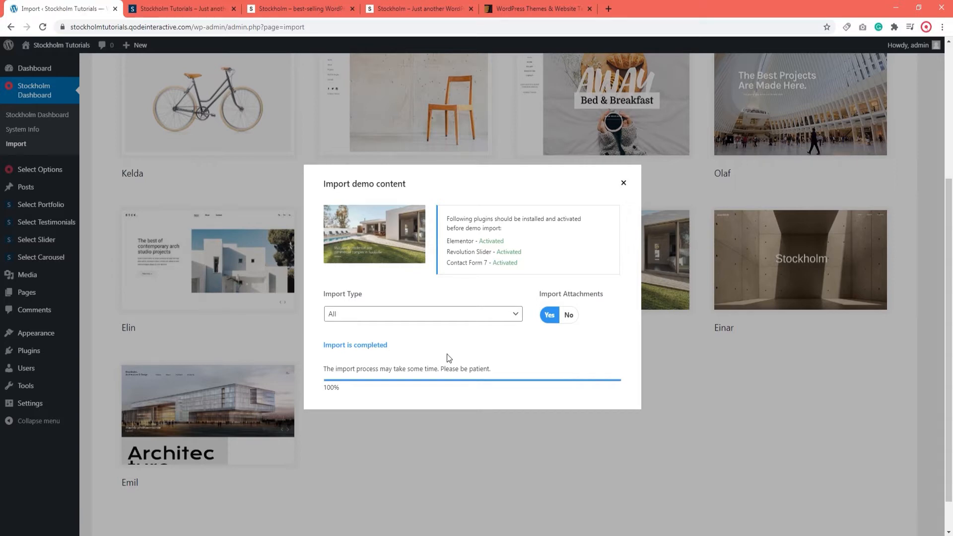
# Reload the Stockholm Tutorials site and look through the imported home page's sections
pyautogui.click(132, 8)
pyautogui.click(45, 24)
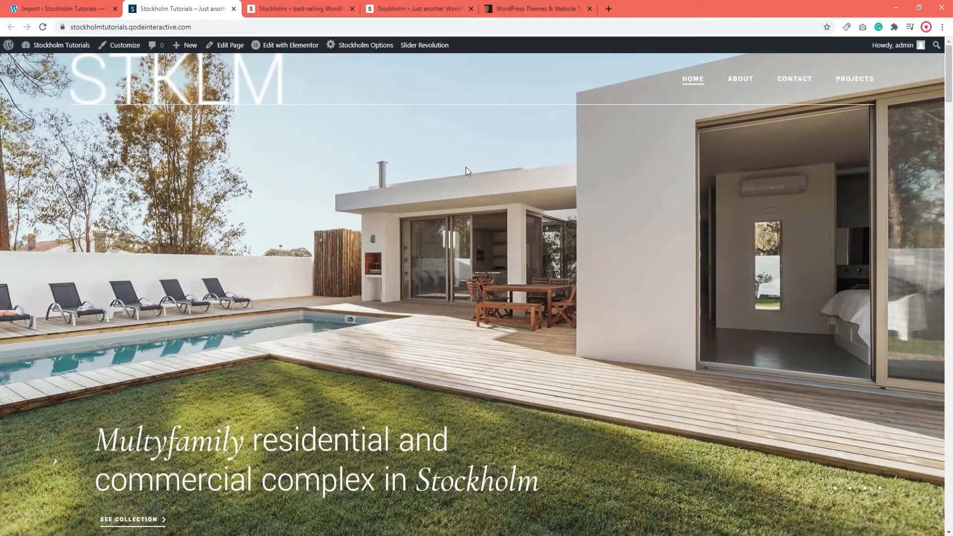
pyautogui.scroll(-5, 663, 219)
pyautogui.scroll(-15, 663, 228)
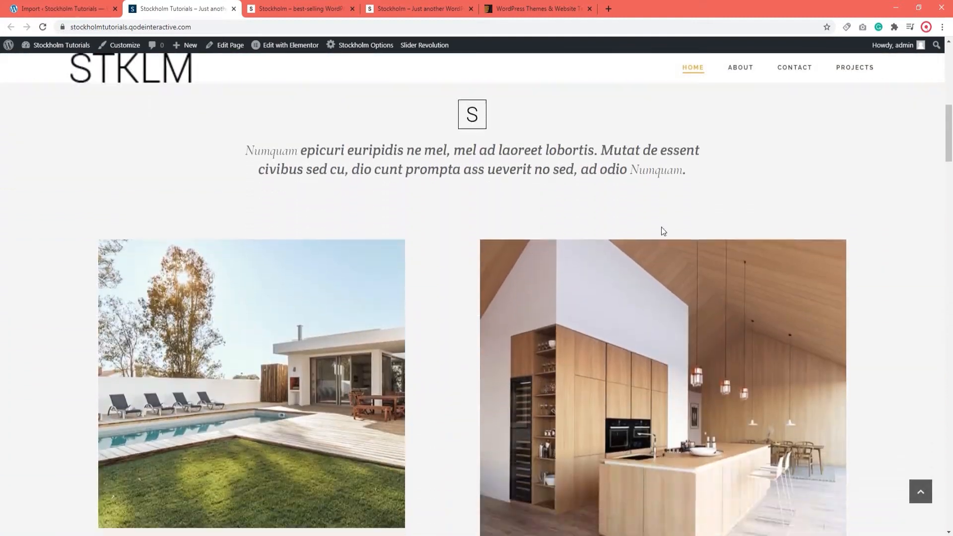
pyautogui.scroll(-20, 662, 232)
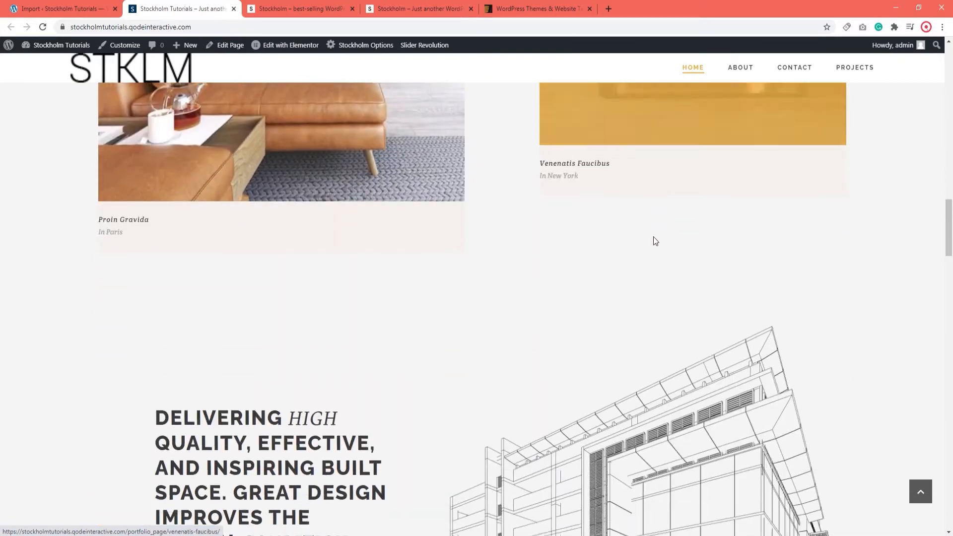
pyautogui.scroll(20, 650, 260)
pyautogui.scroll(15, 645, 276)
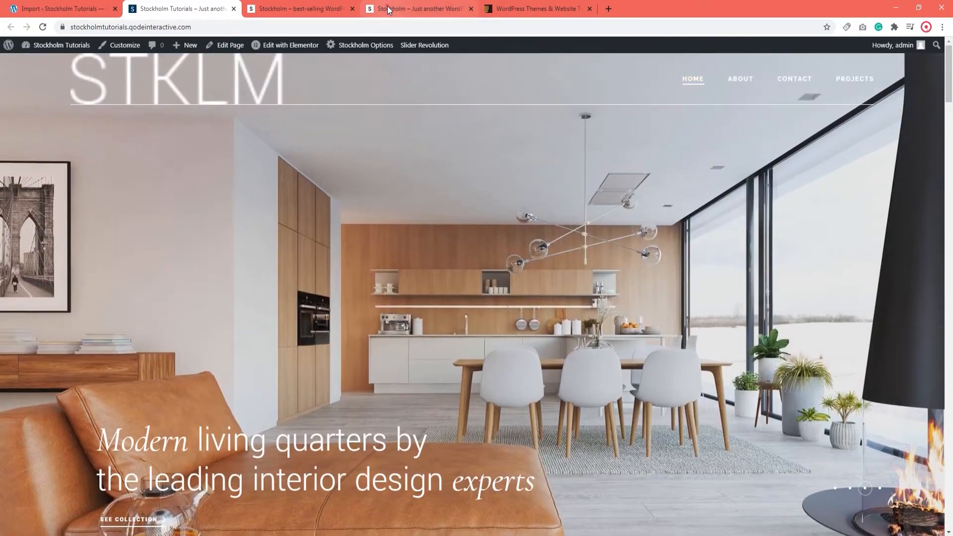
# Place the original Arne demo tab beside the site's tab and look through the demo's home page for comparison
pyautogui.moveTo(388, 6); pyautogui.dragTo(285, 8)
pyautogui.scroll(-15, 476, 314)
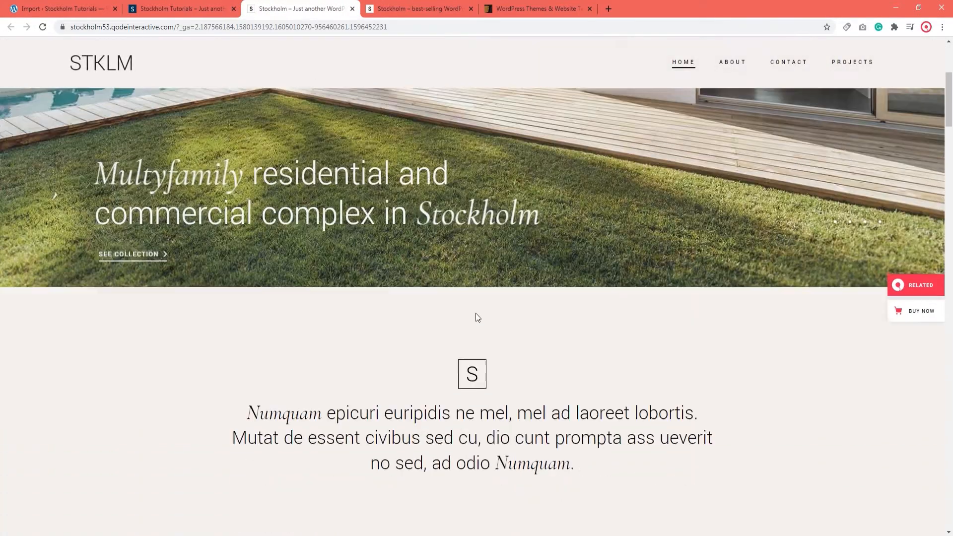
pyautogui.scroll(-15, 477, 317)
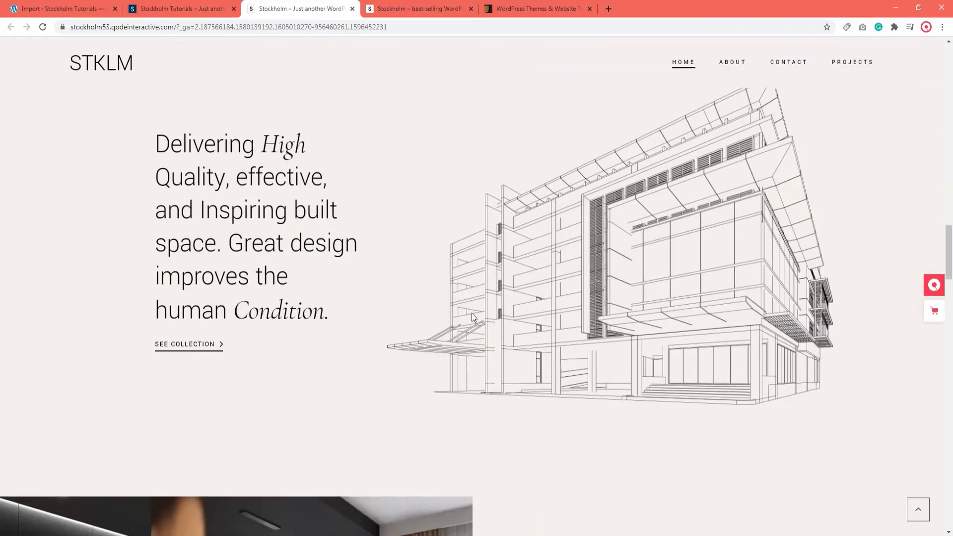
pyautogui.scroll(15, 472, 314)
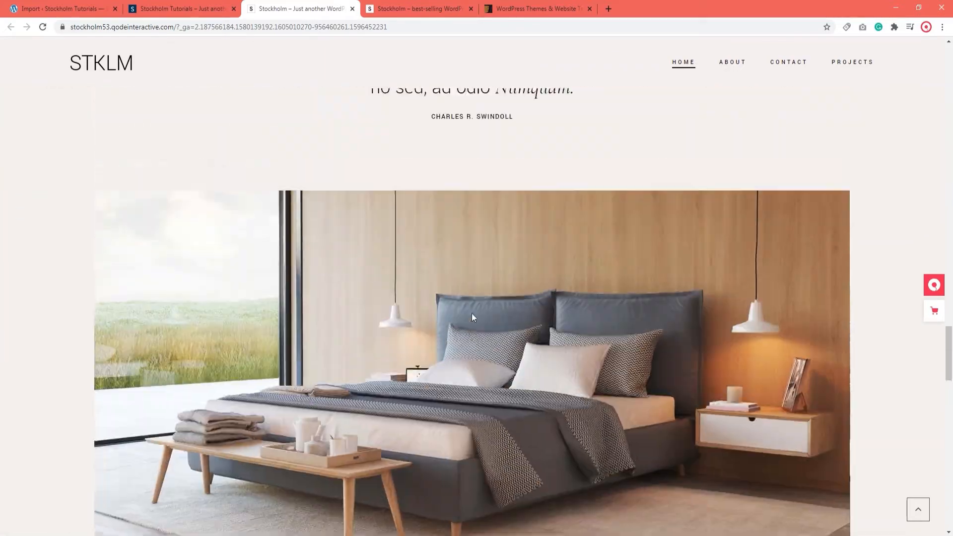
pyautogui.scroll(15, 462, 334)
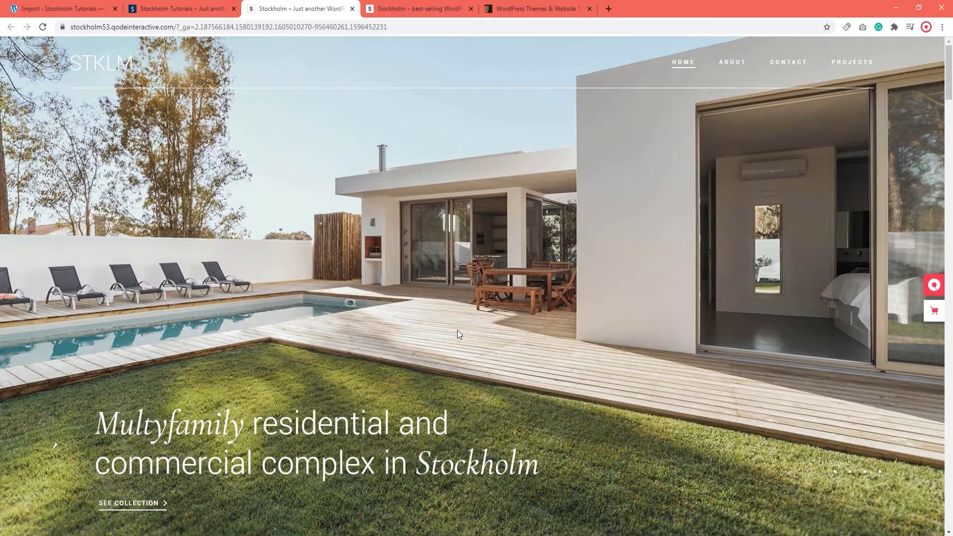
# Open the theme's general Select Options in the WordPress admin and save them without altering any setting
pyautogui.click(75, 13)
pyautogui.click(624, 200)
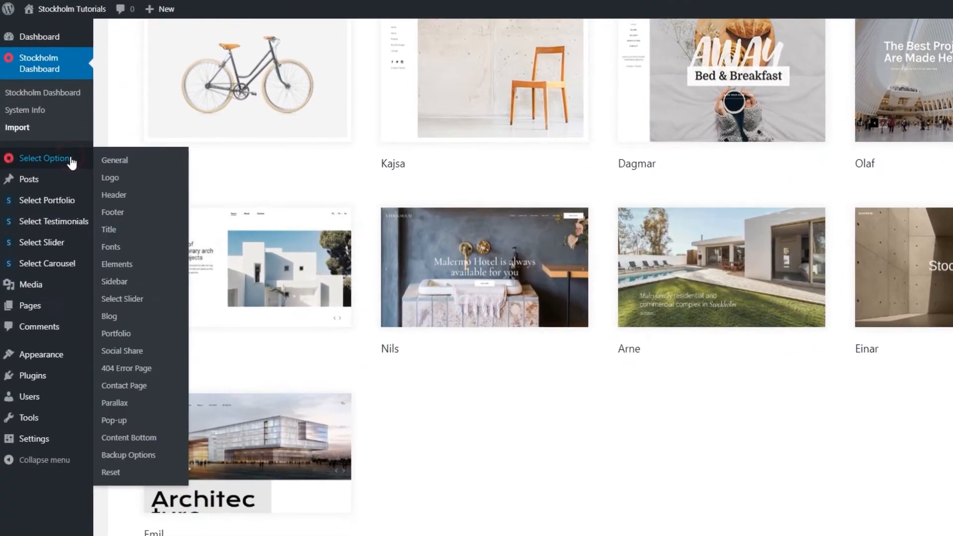
pyautogui.click(74, 159)
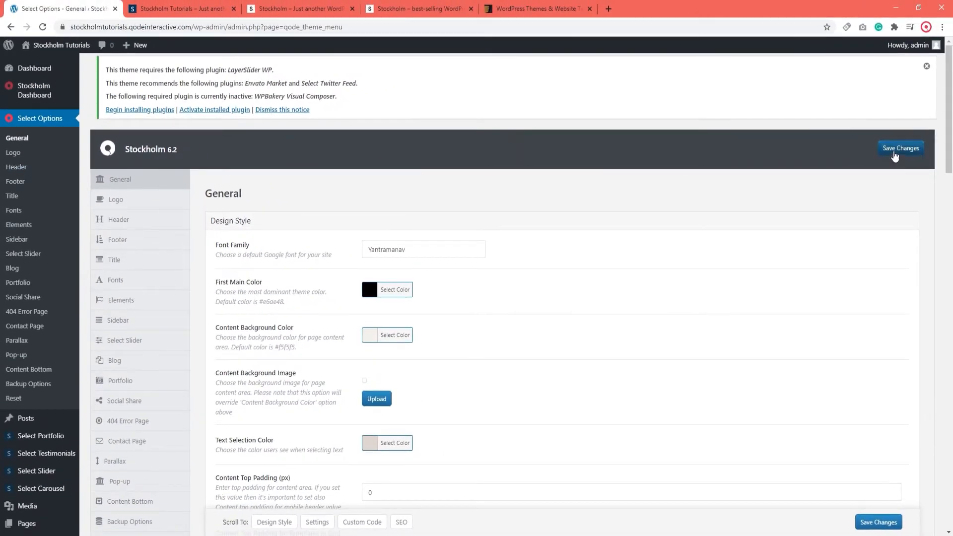
pyautogui.click(896, 150)
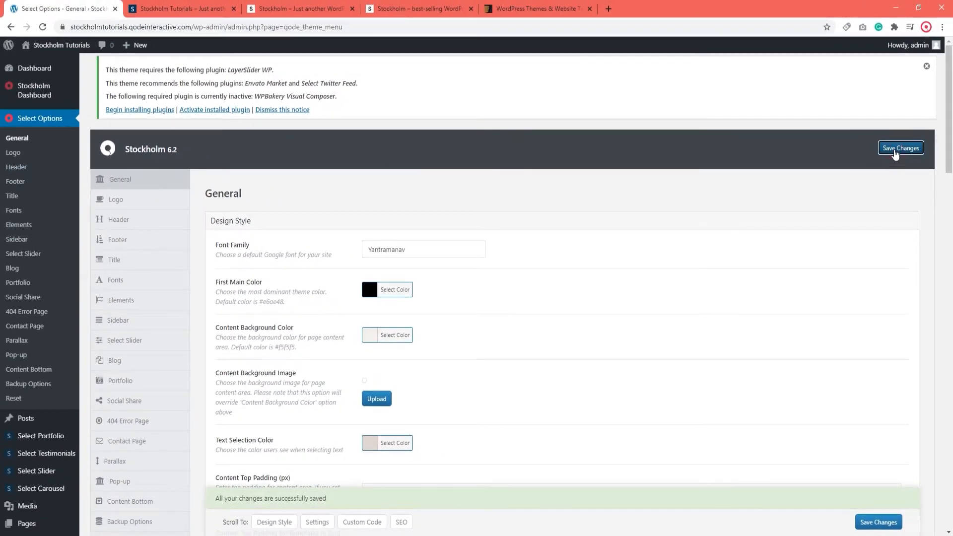
# Reload the Stockholm Tutorials site and check the logo, menu and home page sections against the original demo
pyautogui.click(188, 9)
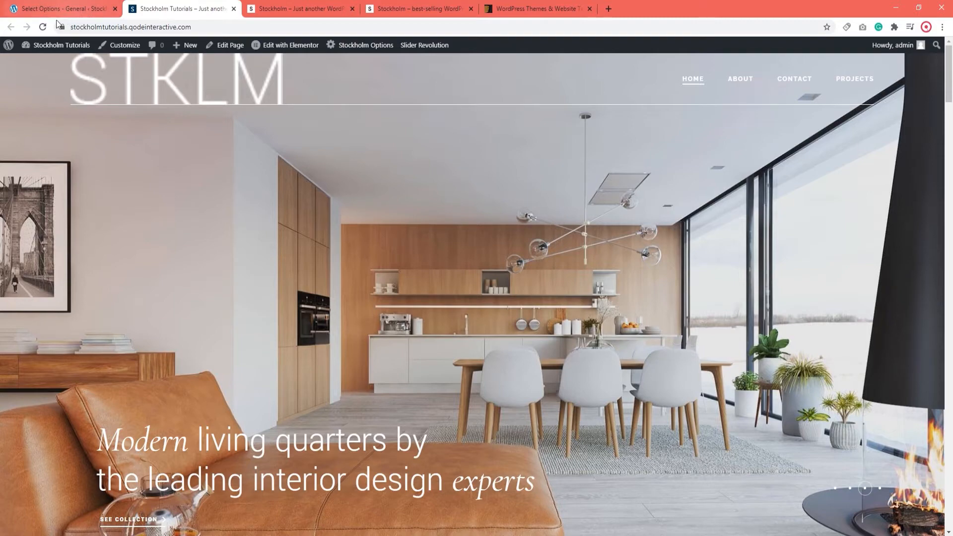
pyautogui.click(43, 27)
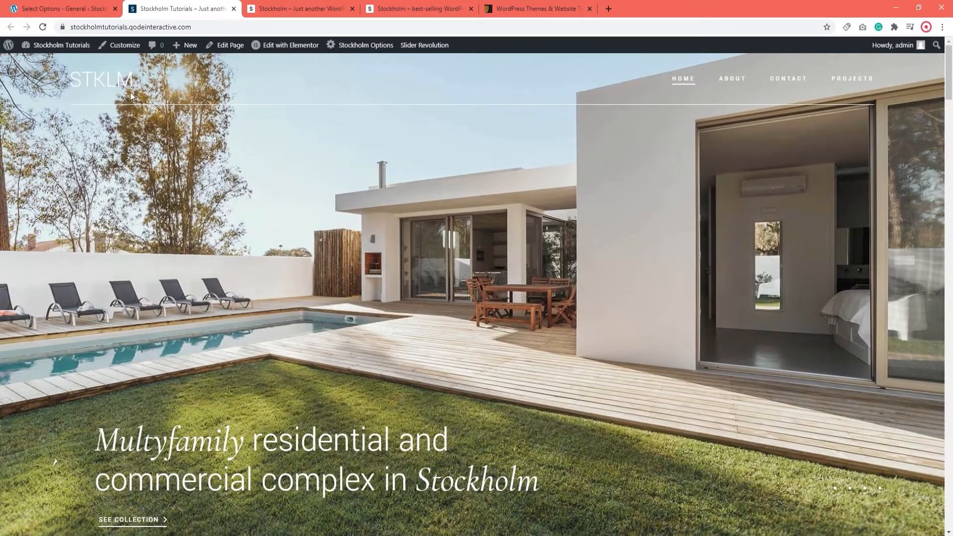
pyautogui.scroll(-15, 866, 136)
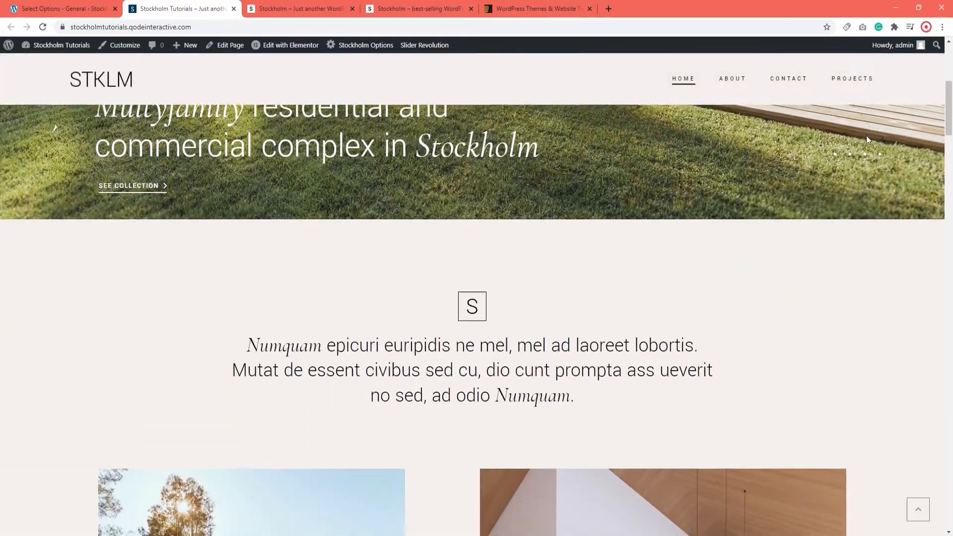
pyautogui.scroll(-15, 867, 141)
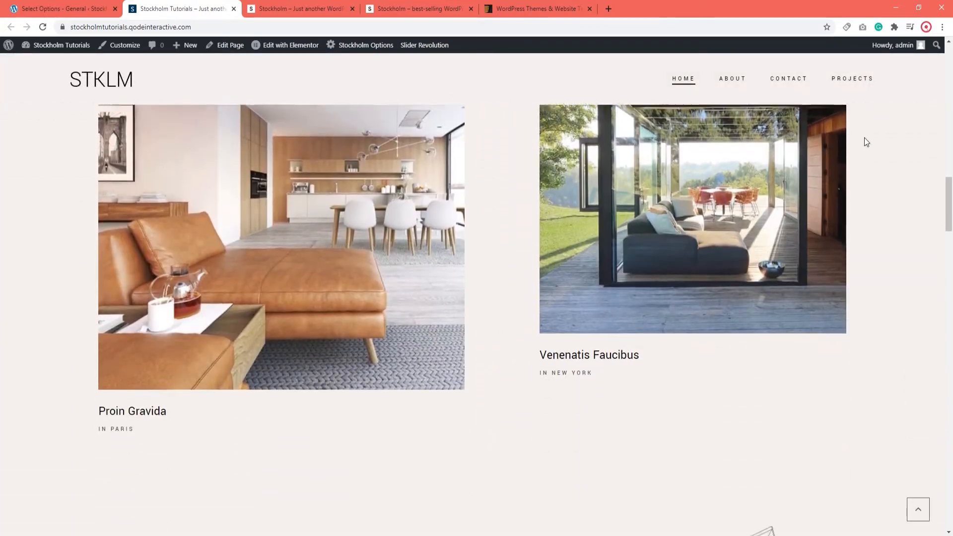
pyautogui.scroll(-12, 860, 144)
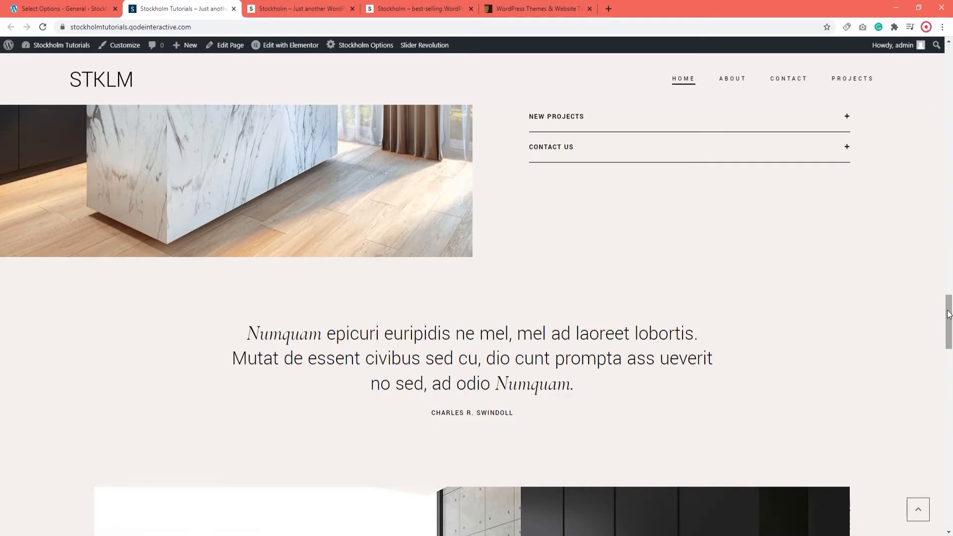
pyautogui.moveTo(947, 322); pyautogui.dragTo(950, 68)
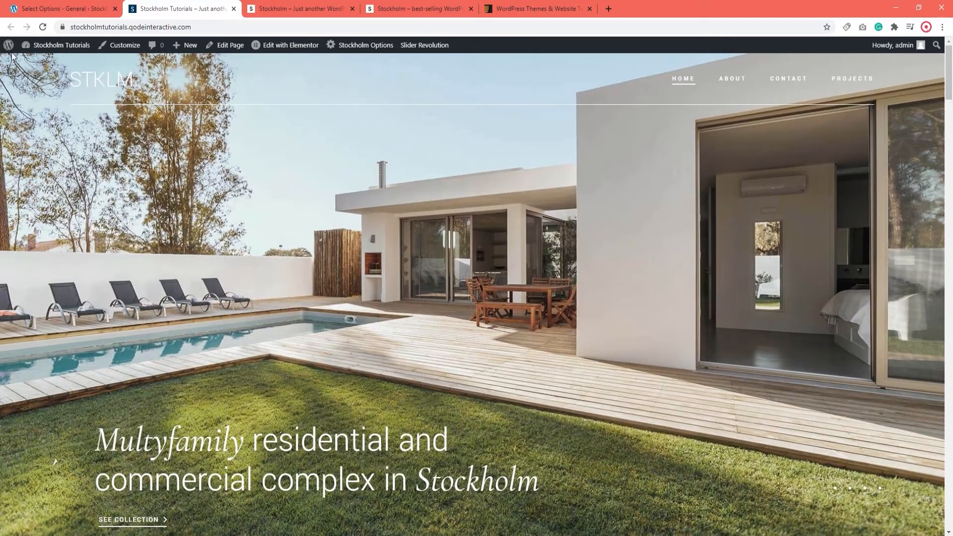
# Open the Home page from the WordPress admin's list of pages and edit it with Elementor
pyautogui.click(37, 9)
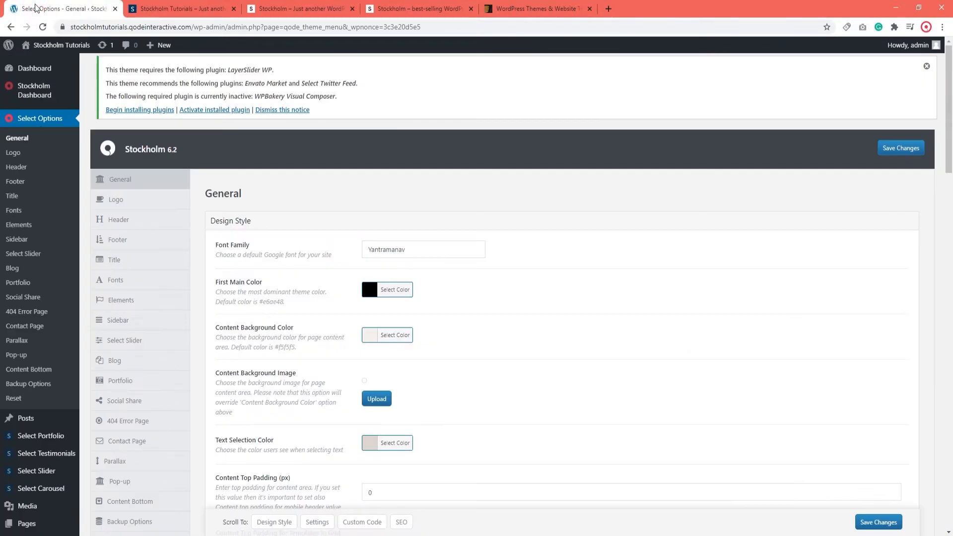
pyautogui.scroll(-4, 43, 397)
pyautogui.moveTo(43, 443)
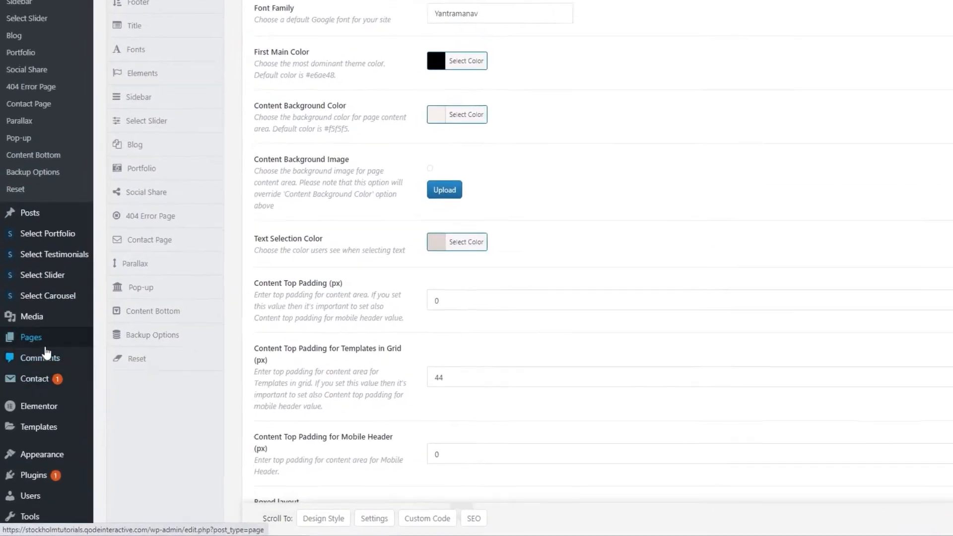
pyautogui.click(128, 318)
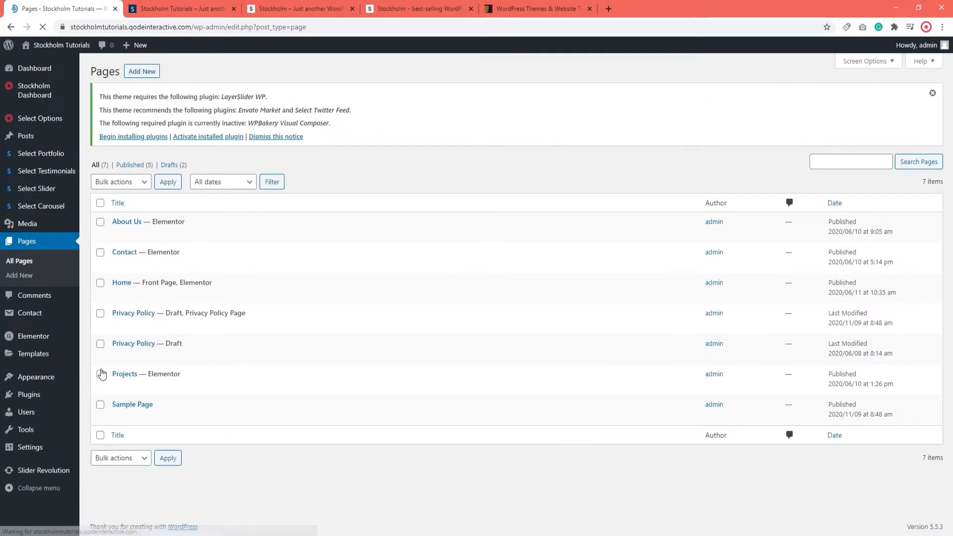
pyautogui.click(121, 287)
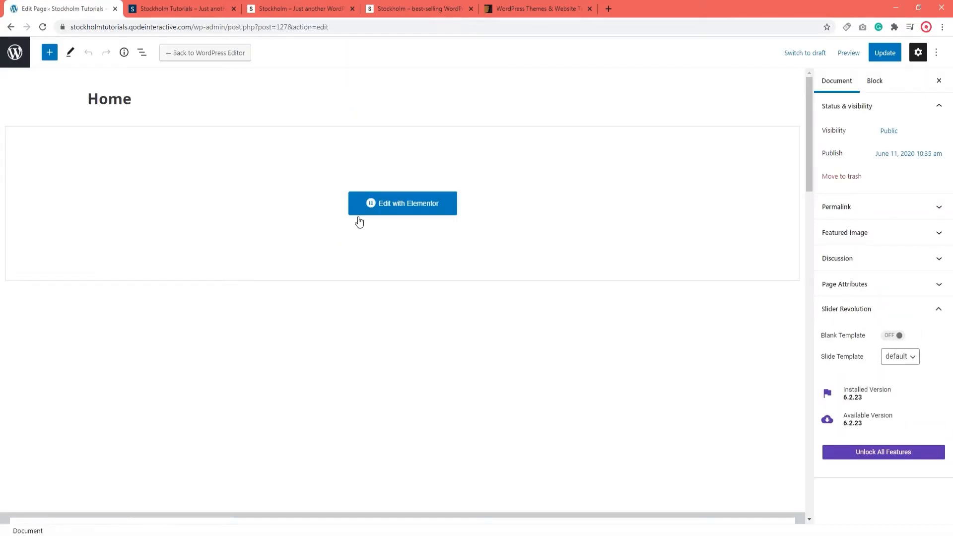
pyautogui.click(406, 204)
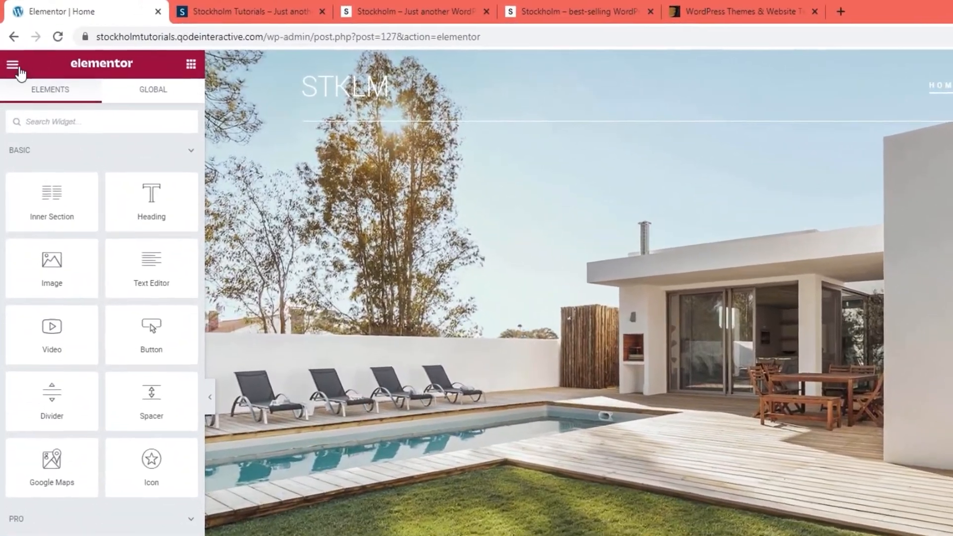
# Set Widgets Space to 0 px in Elementor's site-wide layout settings and update the site
pyautogui.click(18, 70)
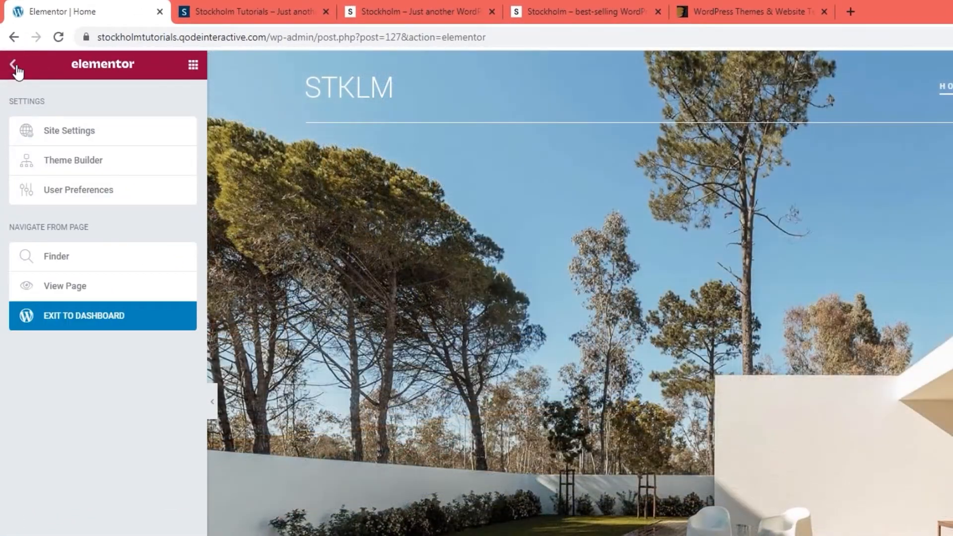
pyautogui.click(52, 134)
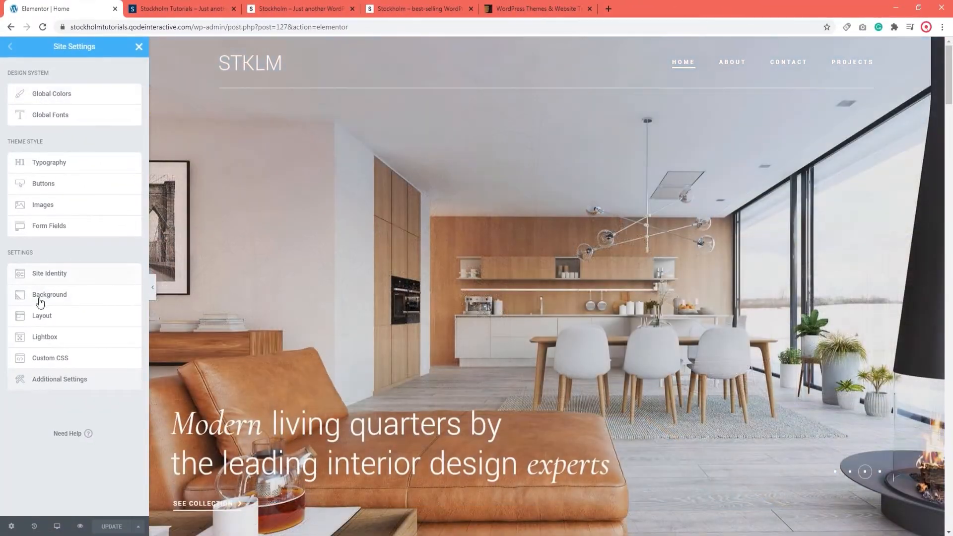
pyautogui.click(40, 312)
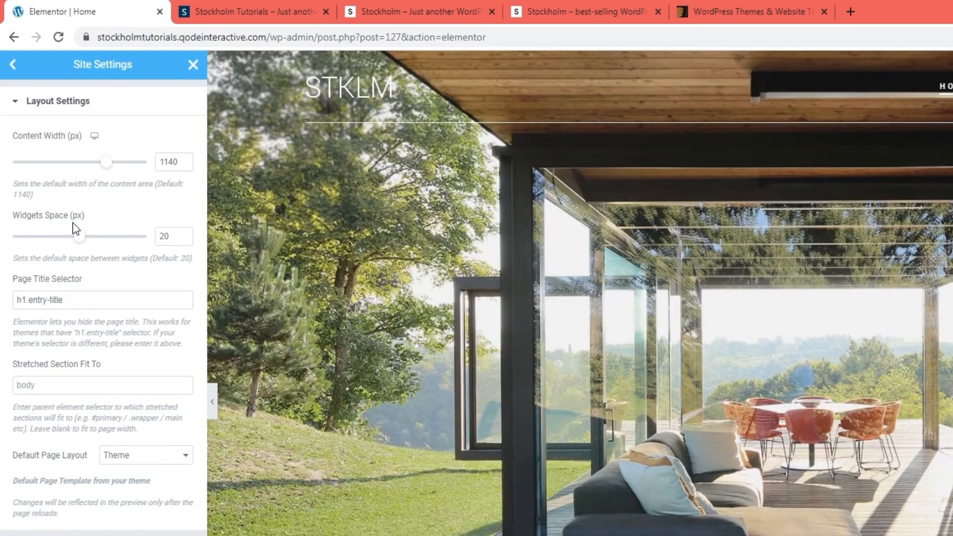
pyautogui.doubleClick(169, 236)
pyautogui.write('0')
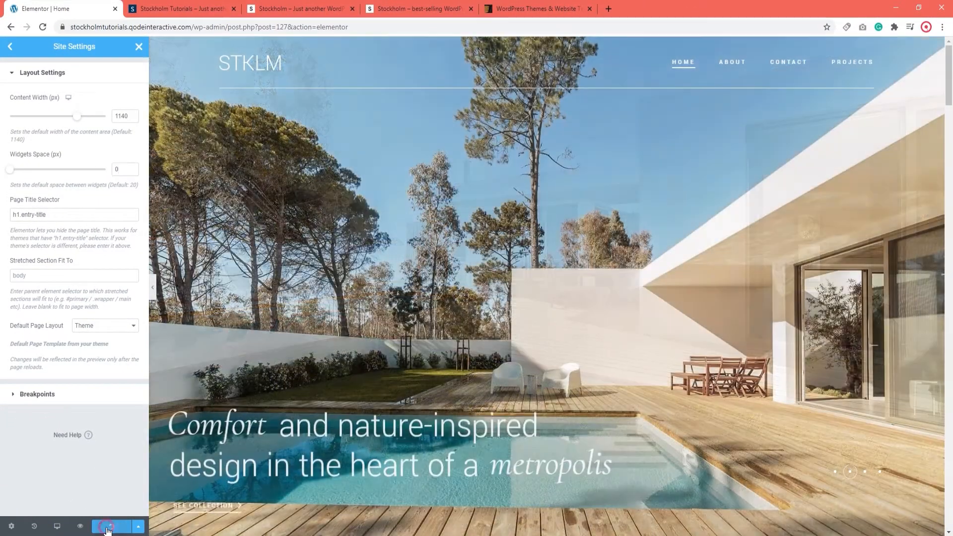
pyautogui.click(107, 529)
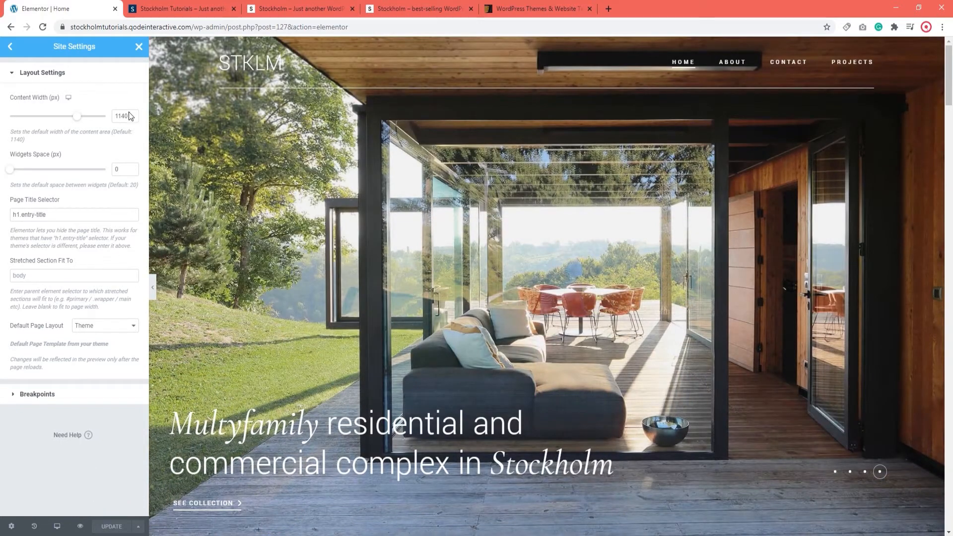
# Close the Site Settings, exit Elementor and return to the WordPress dashboard
pyautogui.click(139, 47)
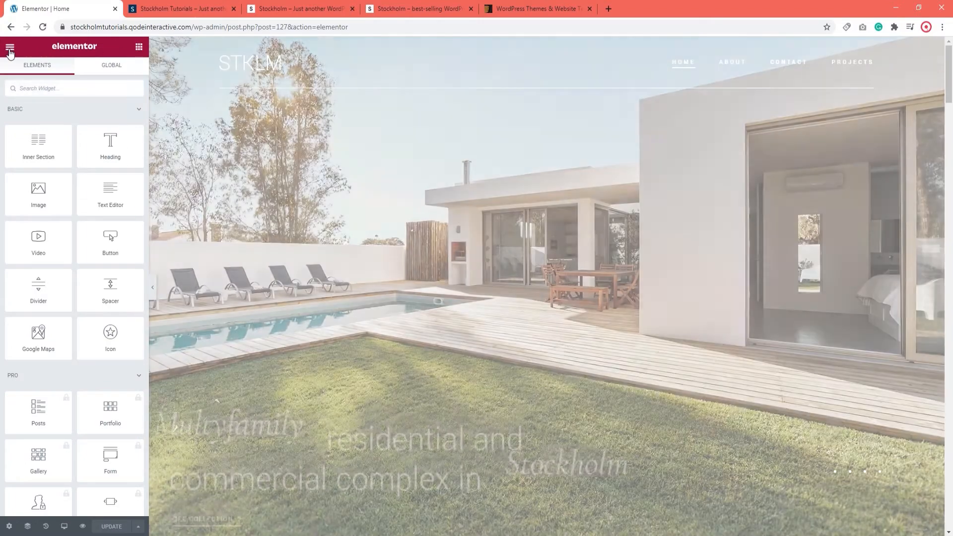
pyautogui.click(10, 46)
pyautogui.click(82, 233)
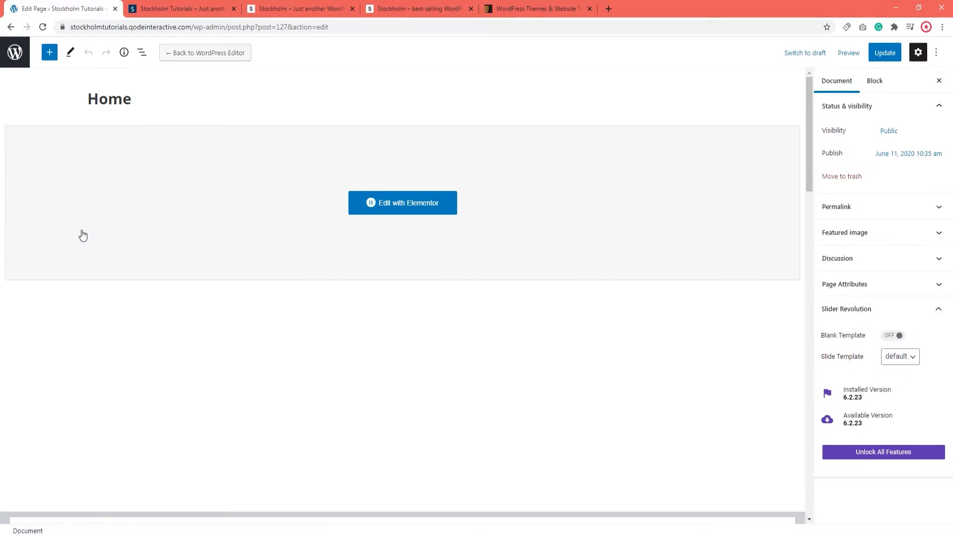
pyautogui.click(21, 58)
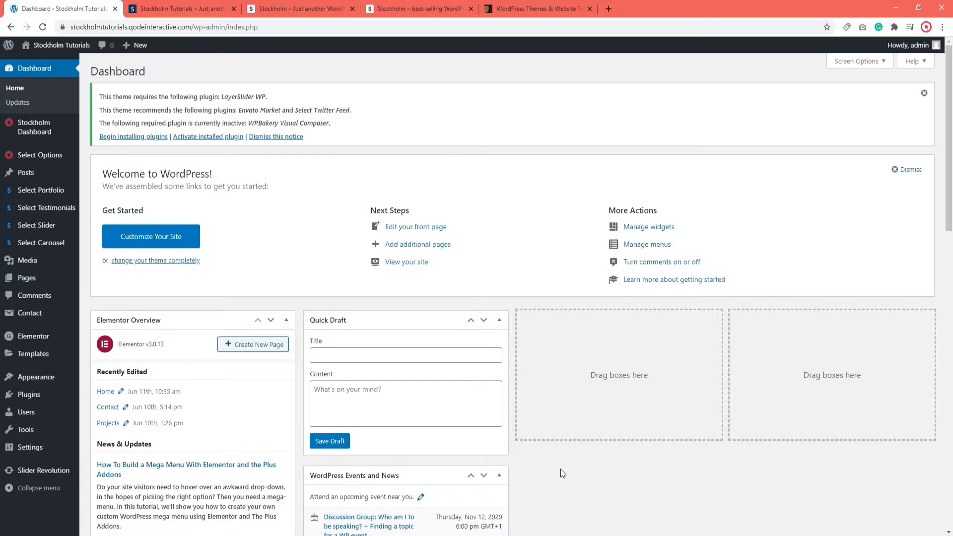
# Reload the Stockholm Tutorials home page and inspect the spacing between its text and portfolio elements
pyautogui.click(184, 9)
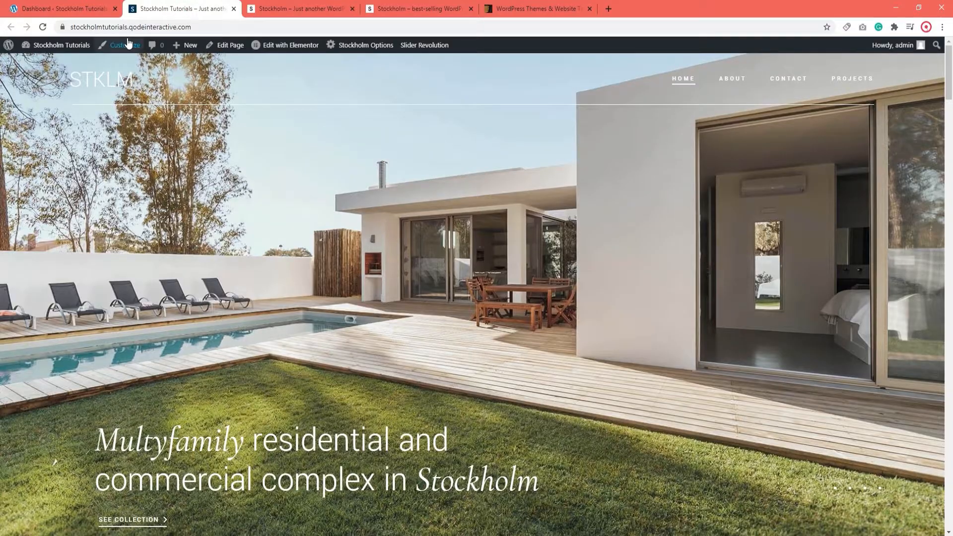
pyautogui.click(42, 28)
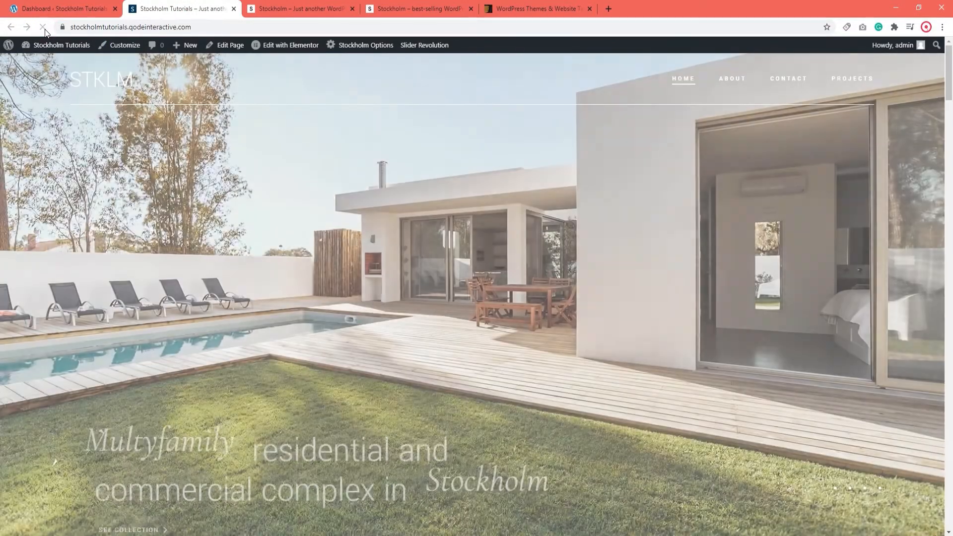
pyautogui.scroll(-10, 666, 325)
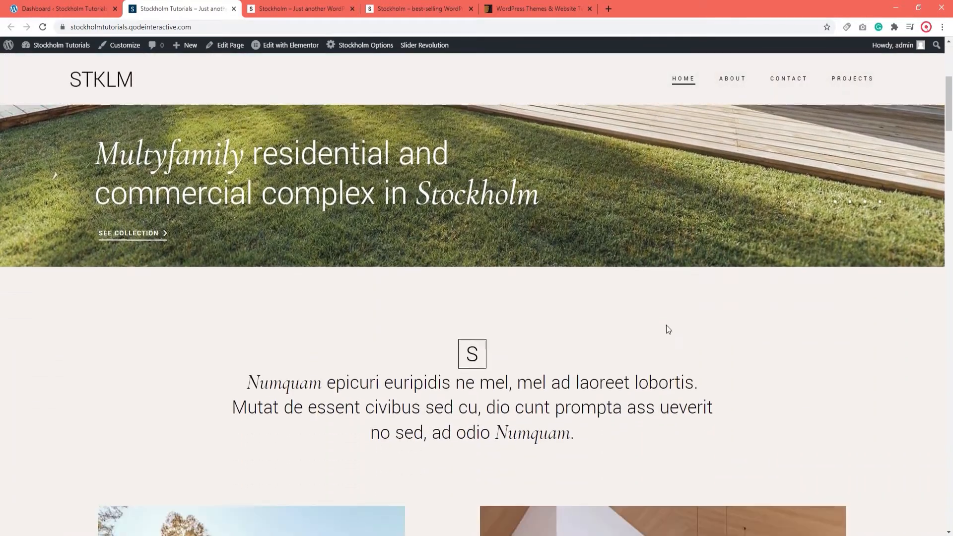
pyautogui.scroll(-7, 667, 330)
pyautogui.scroll(8, 668, 330)
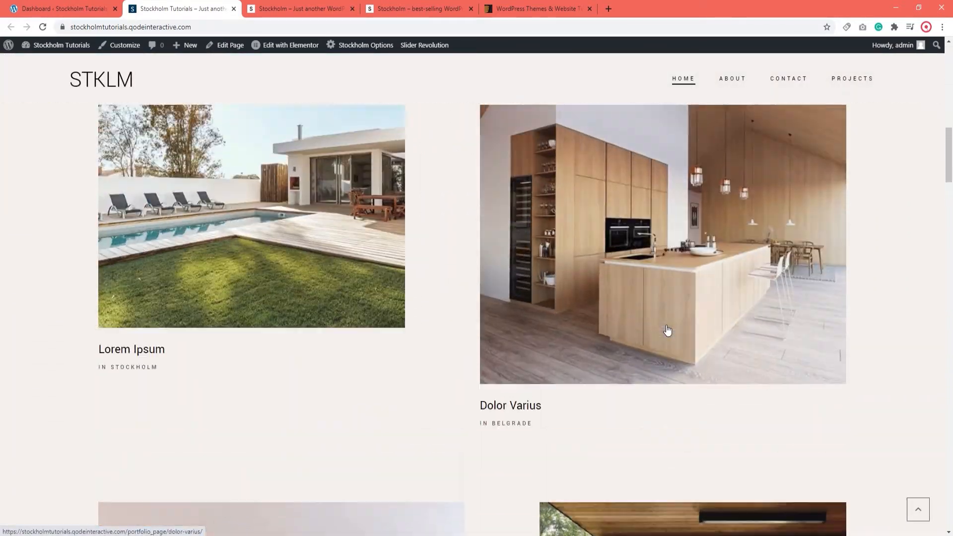
pyautogui.scroll(6, 667, 330)
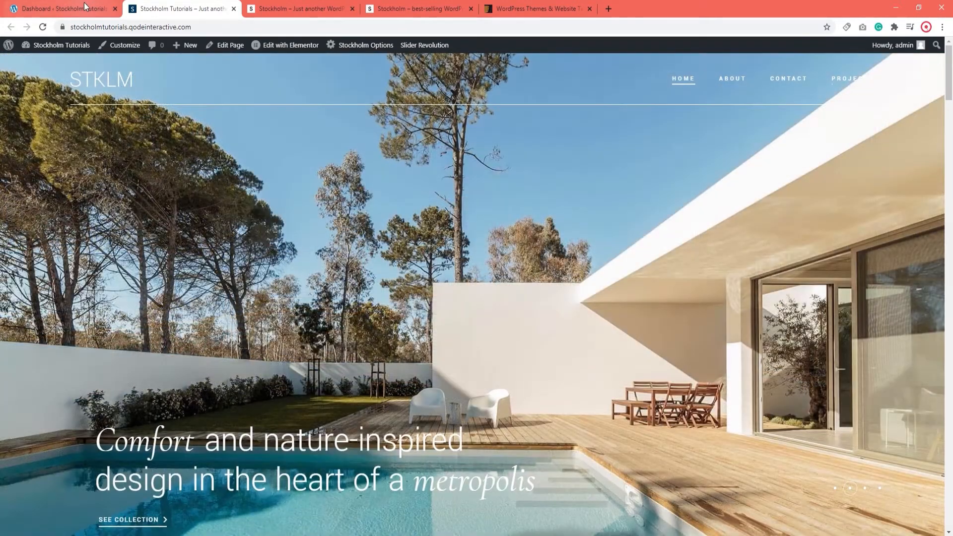
# Open the WordPress Reading settings and review the static homepage option and the pages available as homepage
pyautogui.click(84, 6)
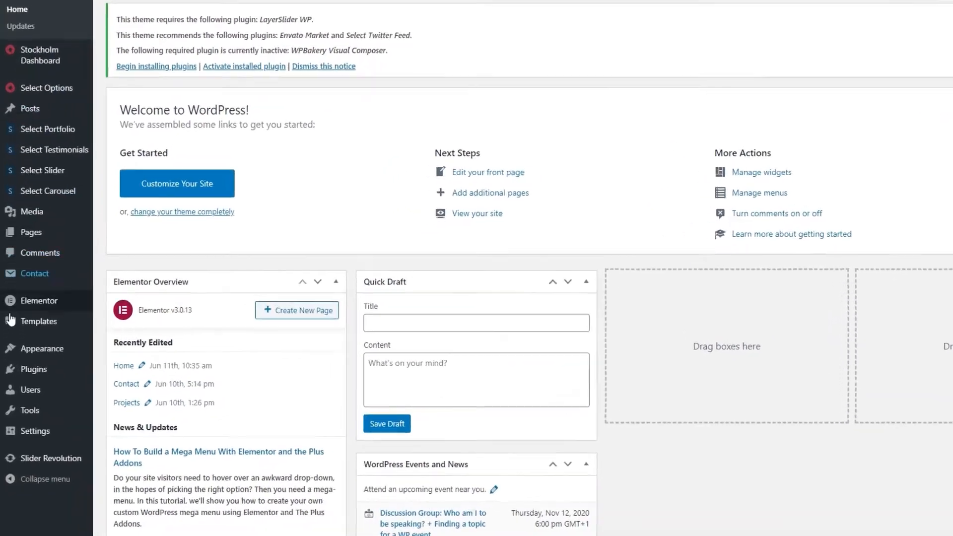
pyautogui.moveTo(31, 445)
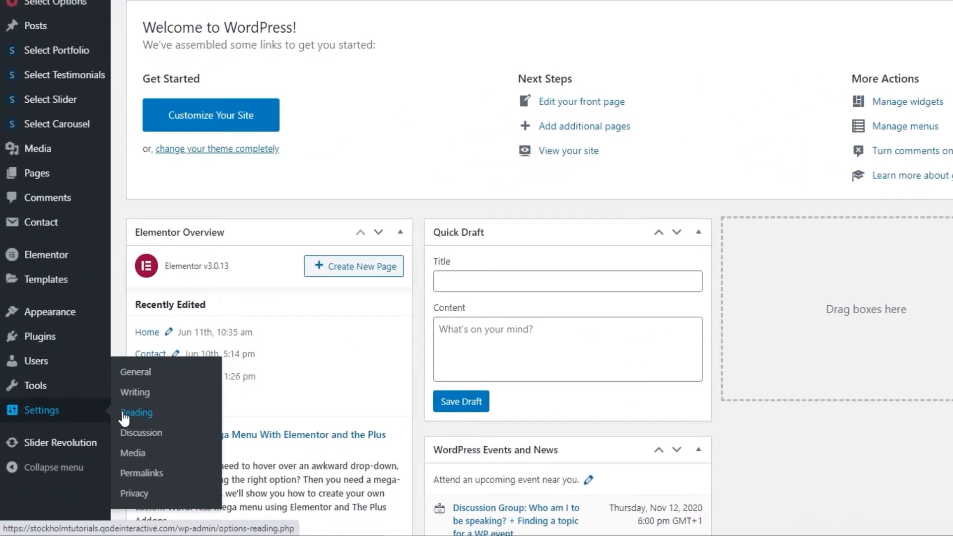
pyautogui.click(127, 414)
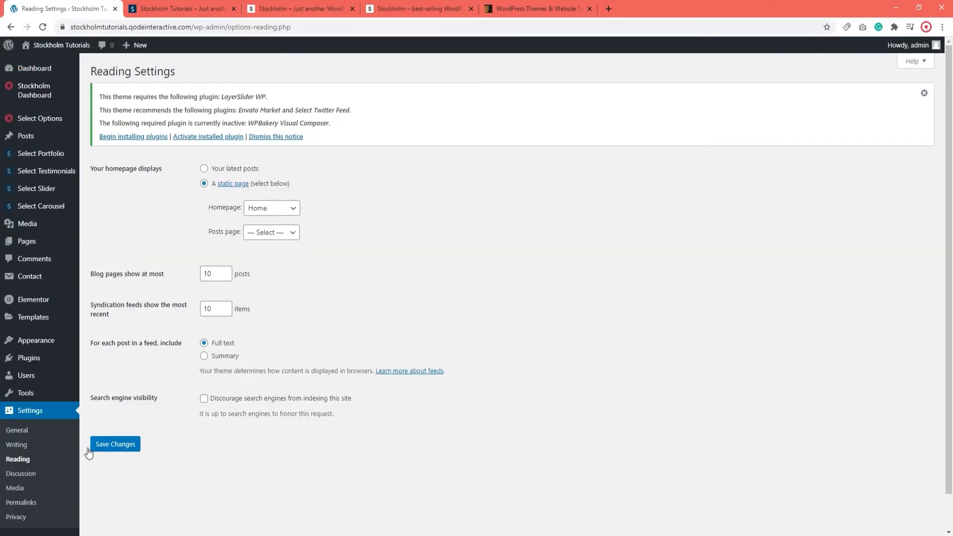
pyautogui.moveTo(101, 168); pyautogui.dragTo(188, 170)
pyautogui.click(186, 169)
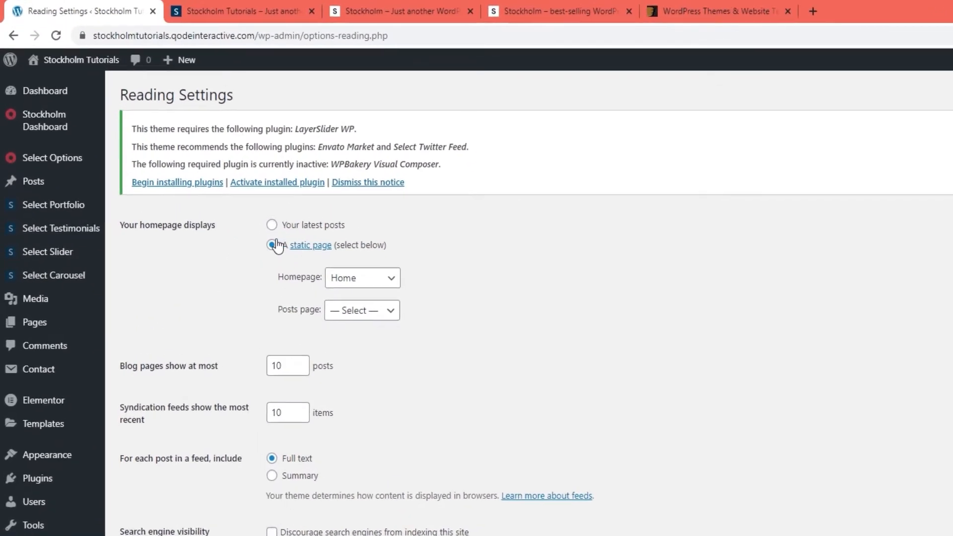
pyautogui.click(376, 293)
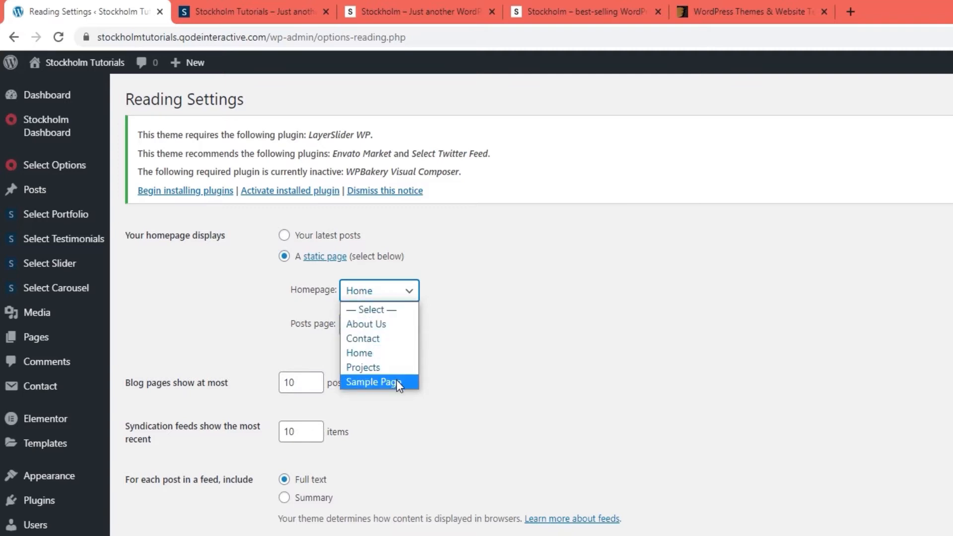
pyautogui.click(584, 346)
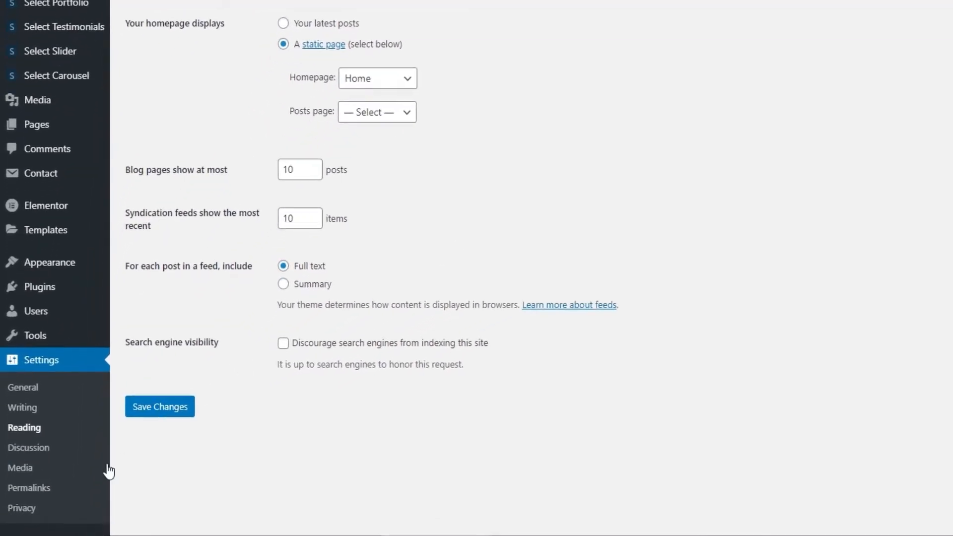
# Set the site's permalink structure to Post name and save the changes
pyautogui.click(78, 493)
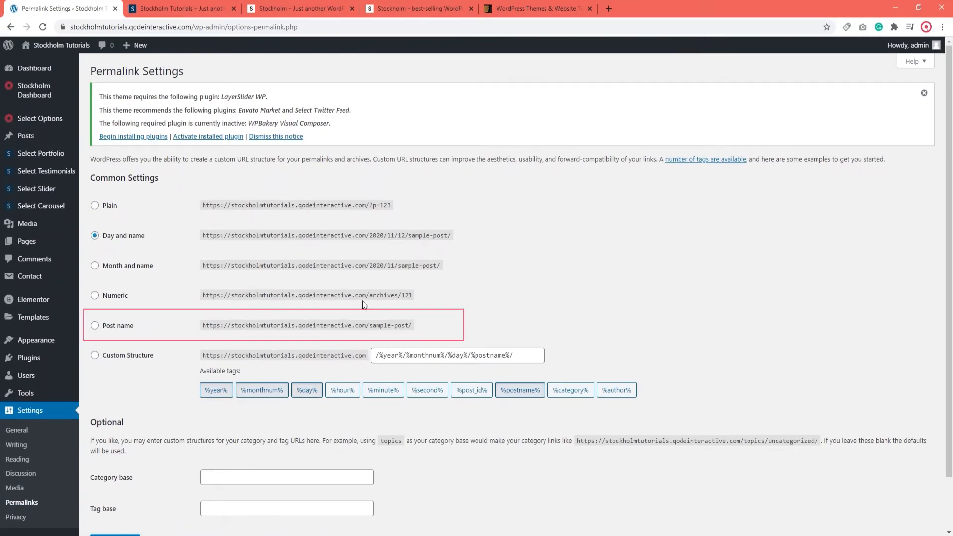
pyautogui.click(95, 325)
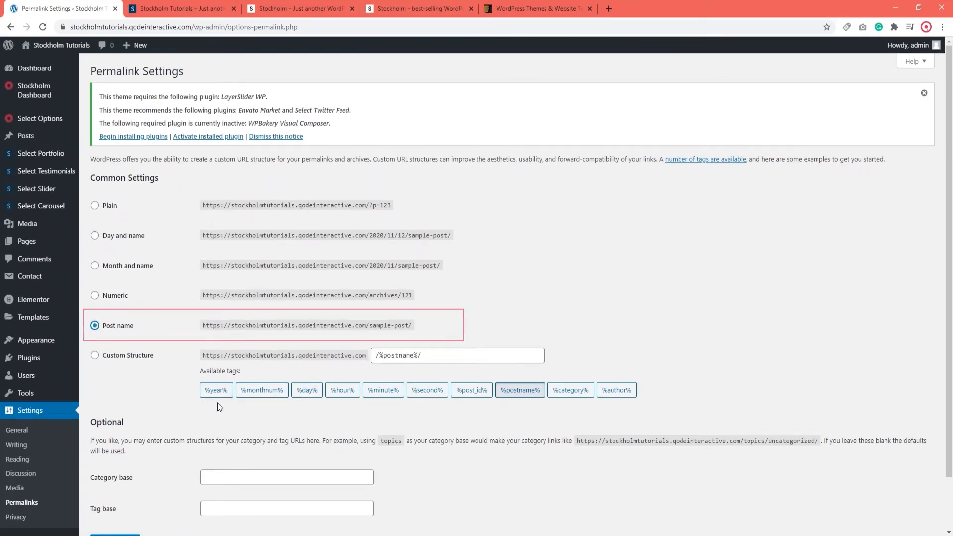
pyautogui.scroll(-1, 202, 476)
pyautogui.click(125, 485)
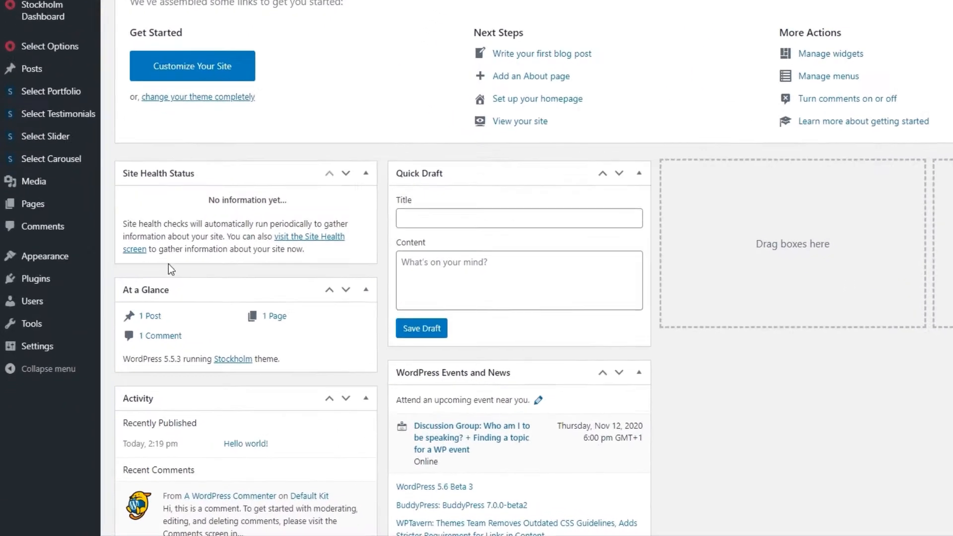
# Open the Menus page of the WordPress Appearance settings to check for existing menus
pyautogui.moveTo(51, 318)
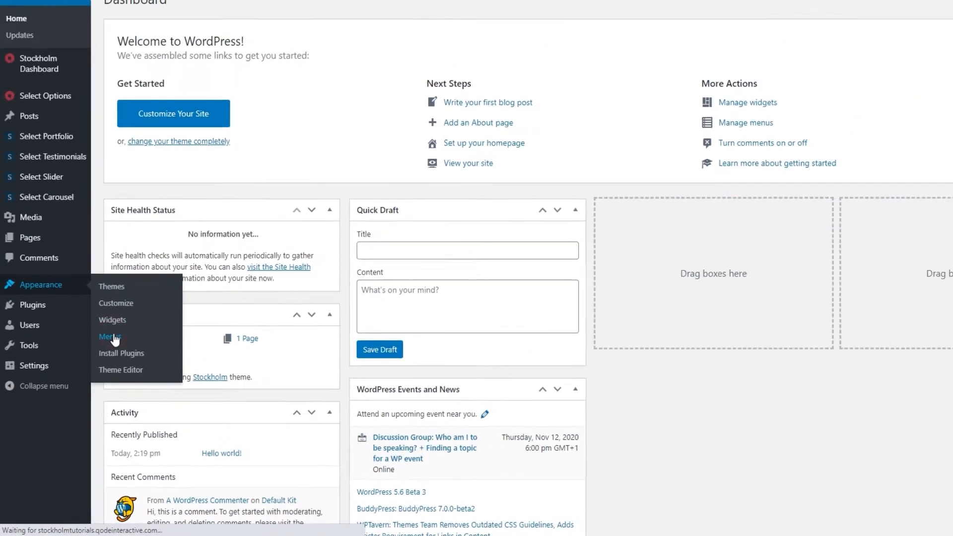
pyautogui.click(136, 295)
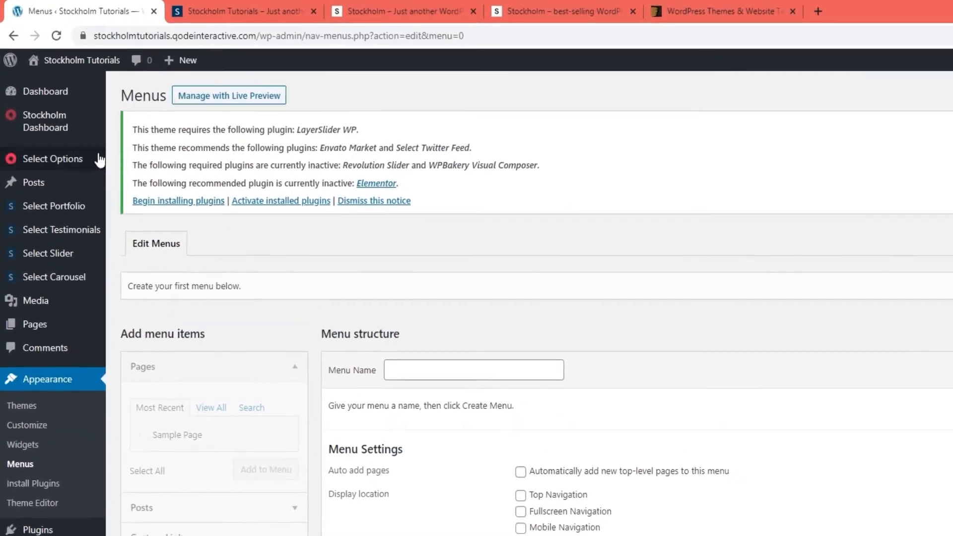
# Open the Stockholm theme's demo import page, filter demos by Architecture & Property, and open the Arne demo's import dialog
pyautogui.moveTo(44, 95)
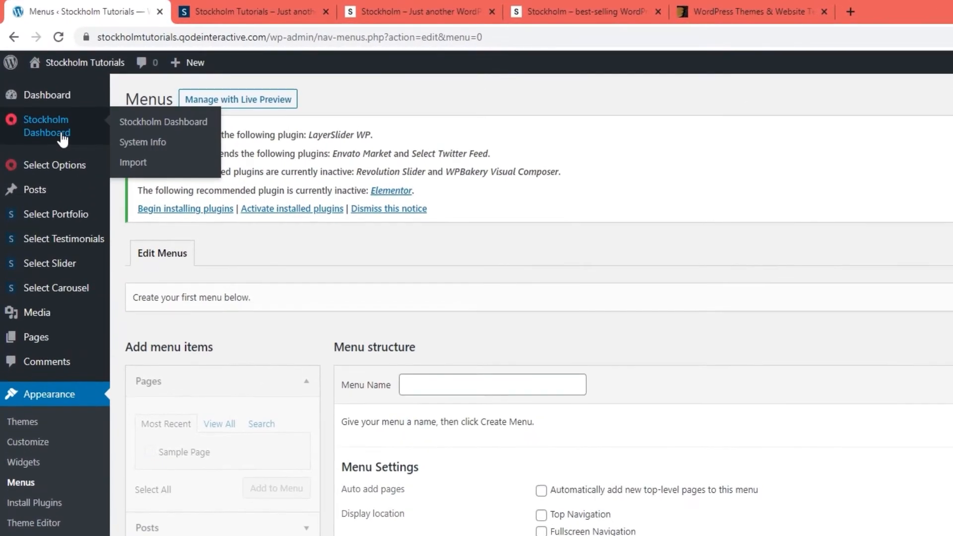
pyautogui.click(133, 162)
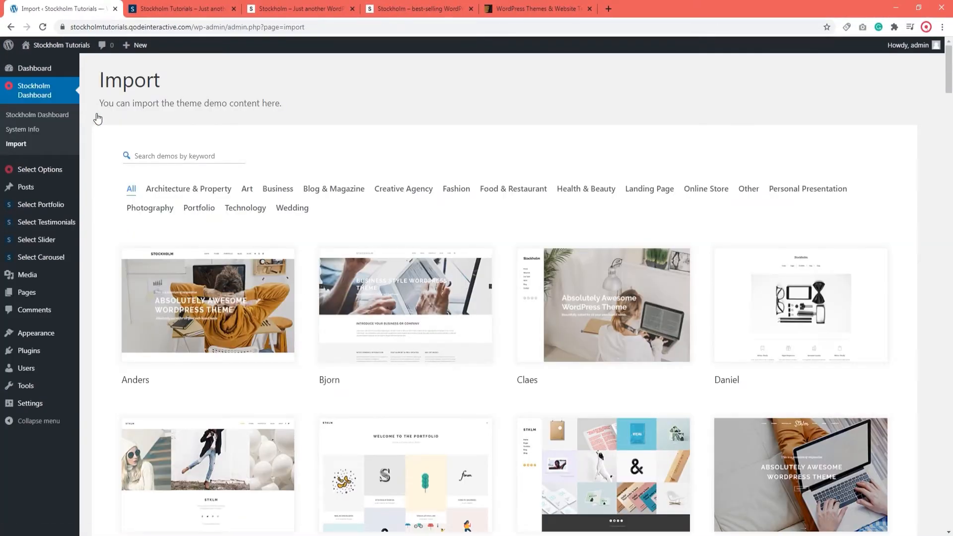
pyautogui.click(201, 189)
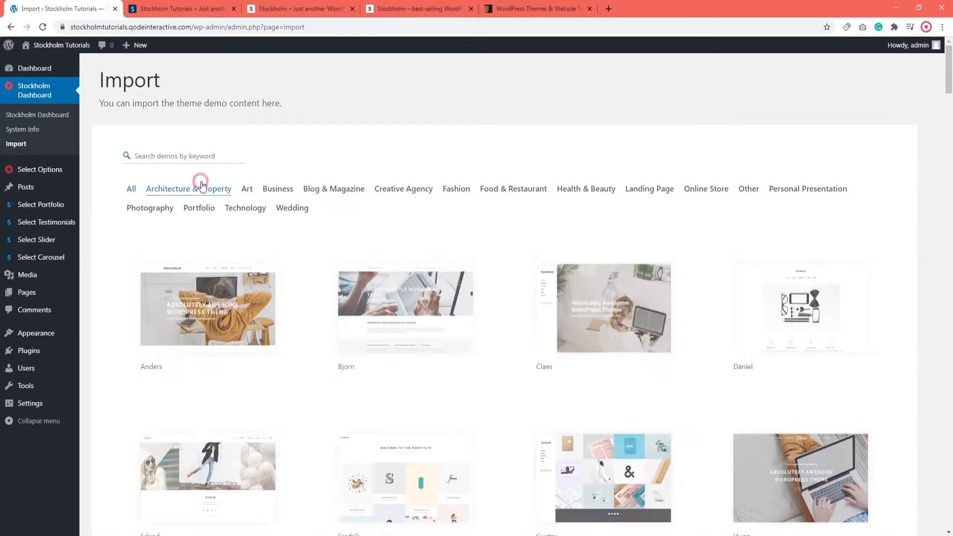
pyautogui.scroll(-1, 654, 439)
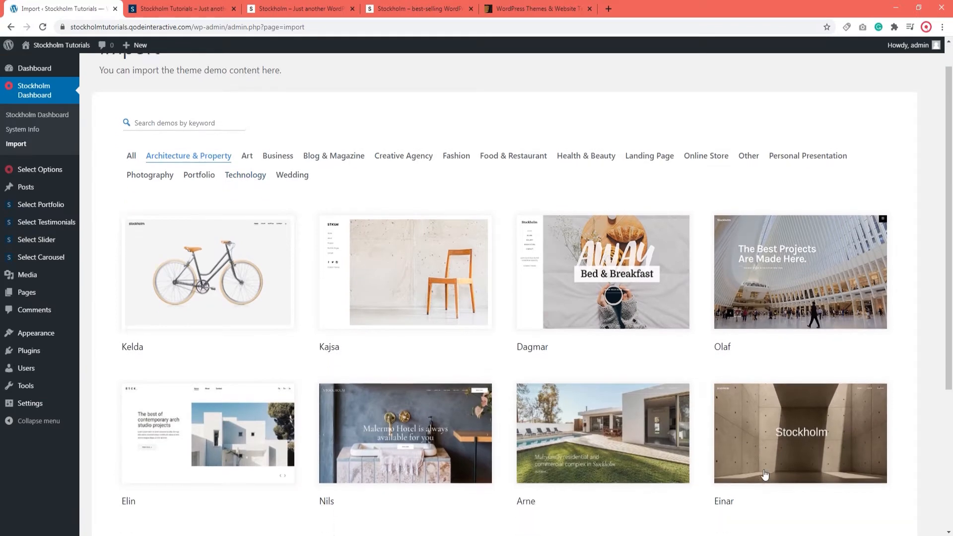
pyautogui.click(640, 431)
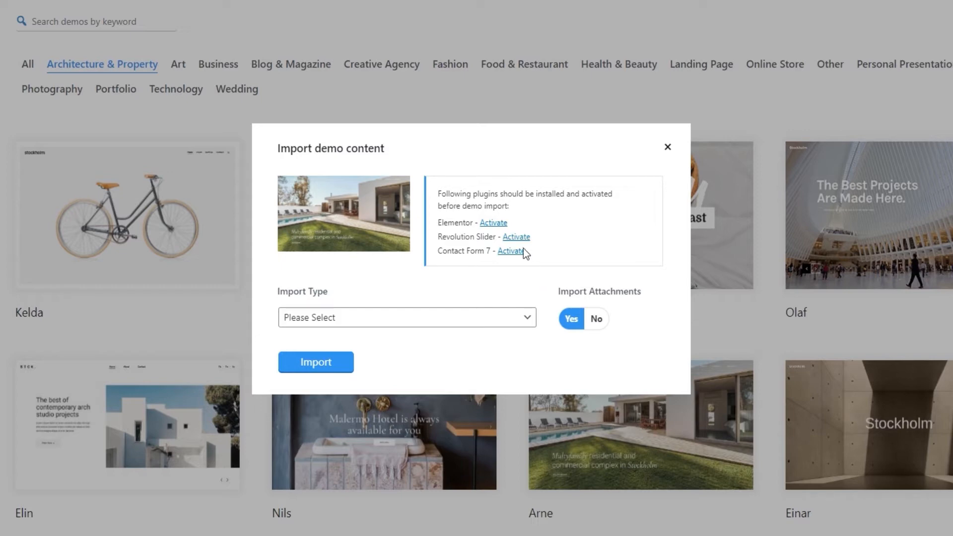
# Activate the Elementor, Revolution Slider and Contact Form 7 plugins required for the Arne demo
pyautogui.click(494, 223)
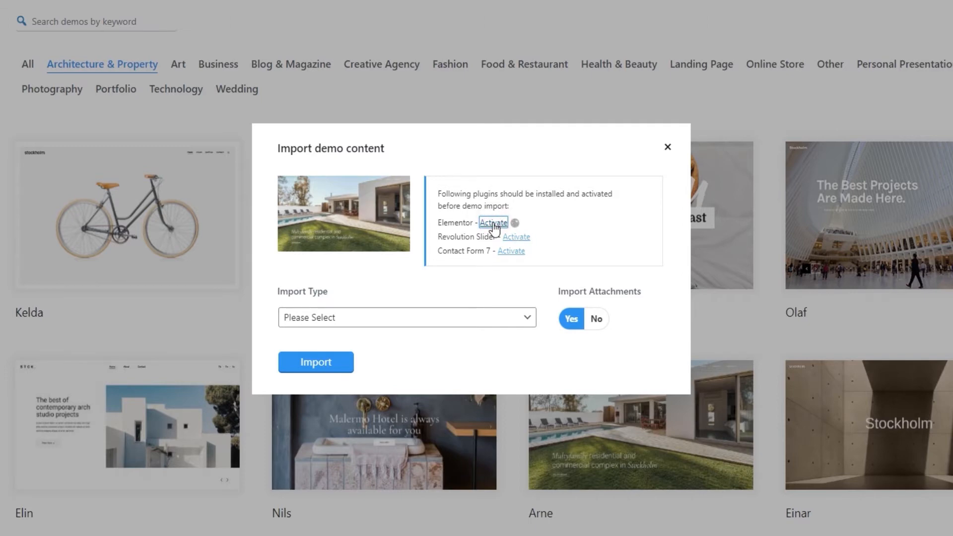
pyautogui.click(512, 239)
pyautogui.click(511, 253)
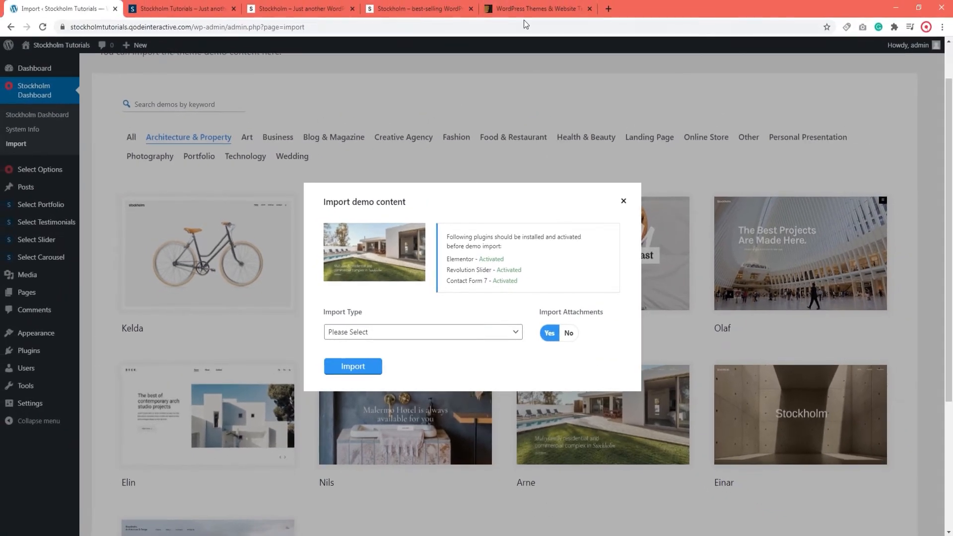
# Switch to ThemeForest and download all files and documentation for the Stockholm theme from the account's downloads
pyautogui.click(538, 9)
pyautogui.moveTo(772, 56)
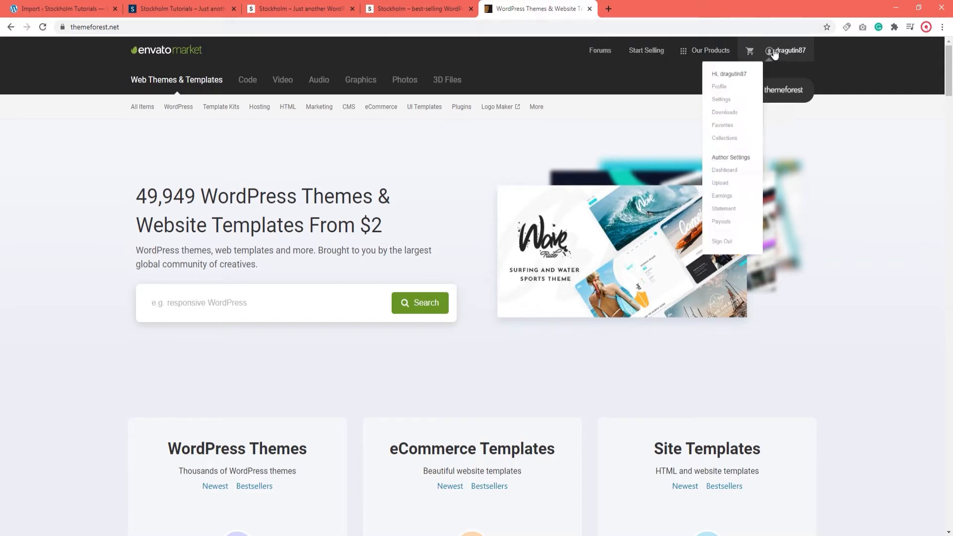
pyautogui.click(727, 125)
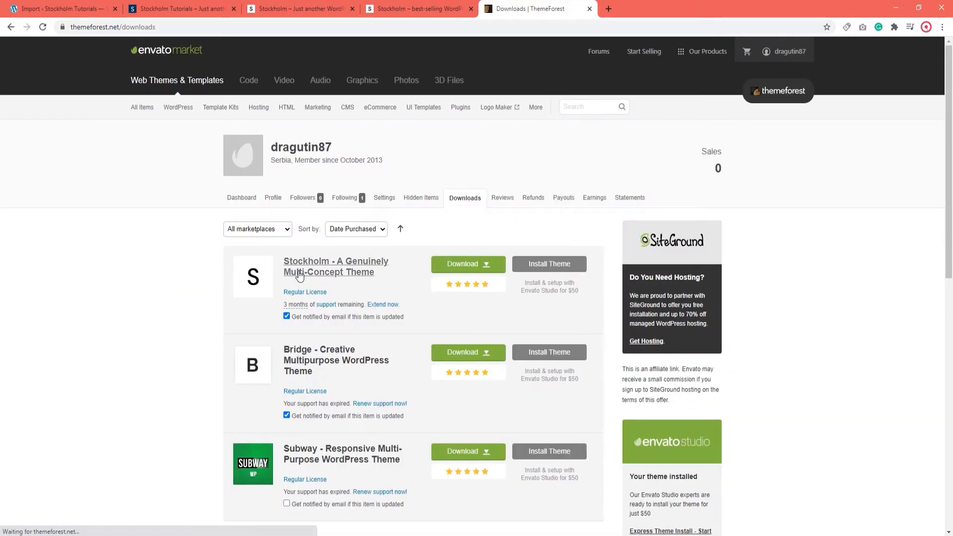
pyautogui.click(483, 272)
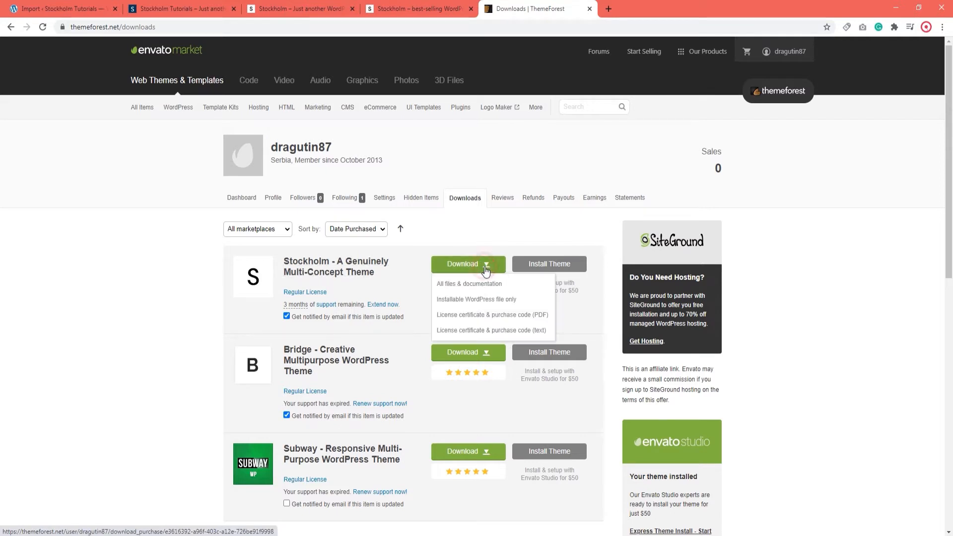
pyautogui.click(478, 286)
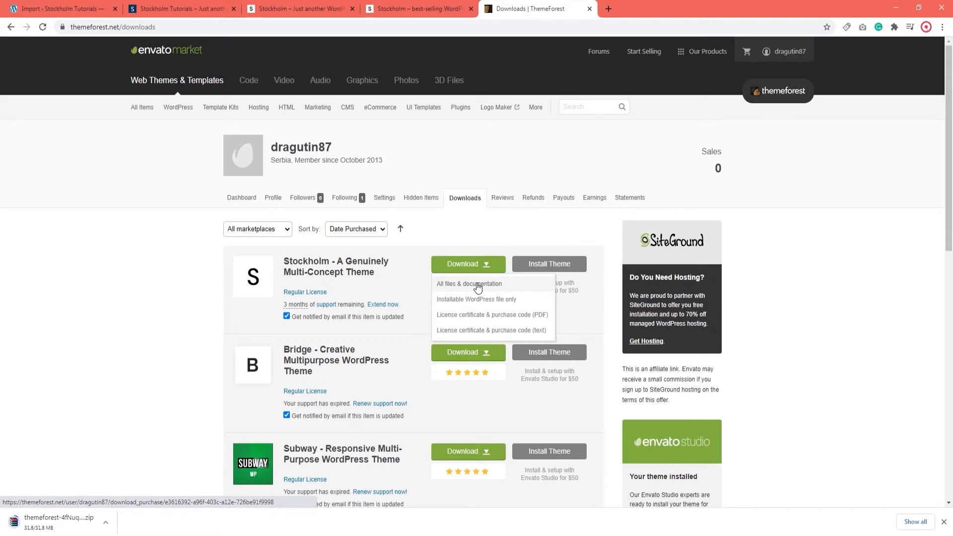
# Minimize the browser and open the downloaded ThemeForest theme archive from the desktop in WinRAR
pyautogui.click(896, 11)
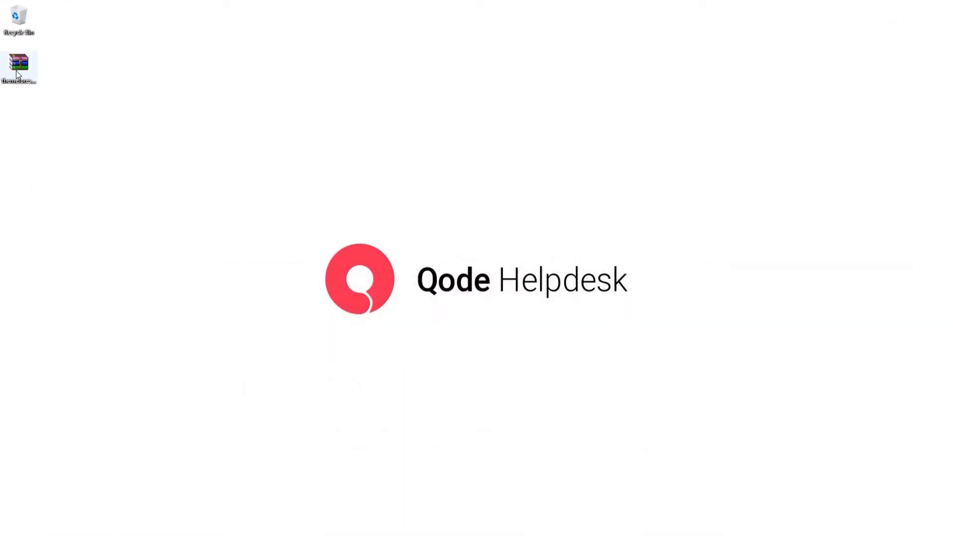
pyautogui.click(16, 70)
pyautogui.rightClick(16, 70)
pyautogui.click(38, 78)
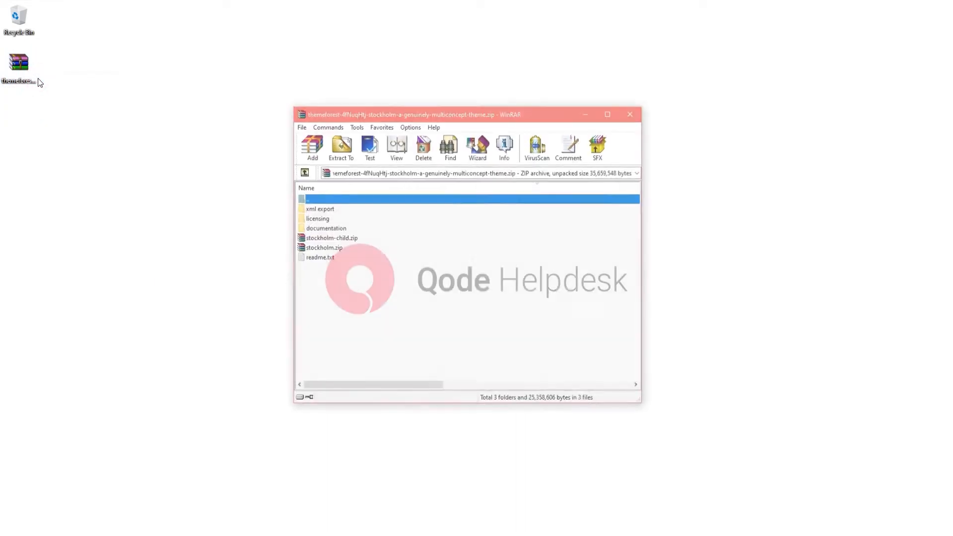
# Open index.html from the archive's xml export/demos folder in the browser
pyautogui.click(322, 210)
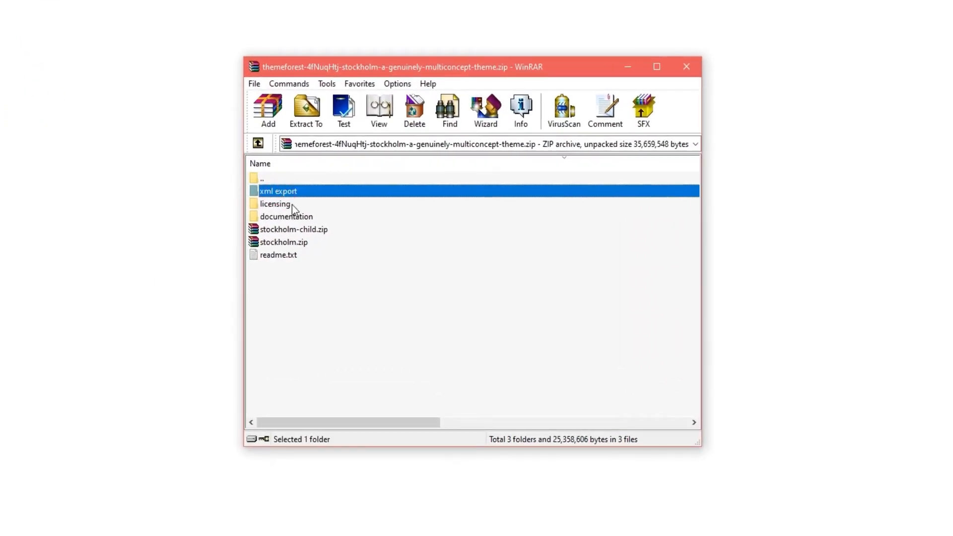
pyautogui.doubleClick(277, 195)
pyautogui.doubleClick(276, 205)
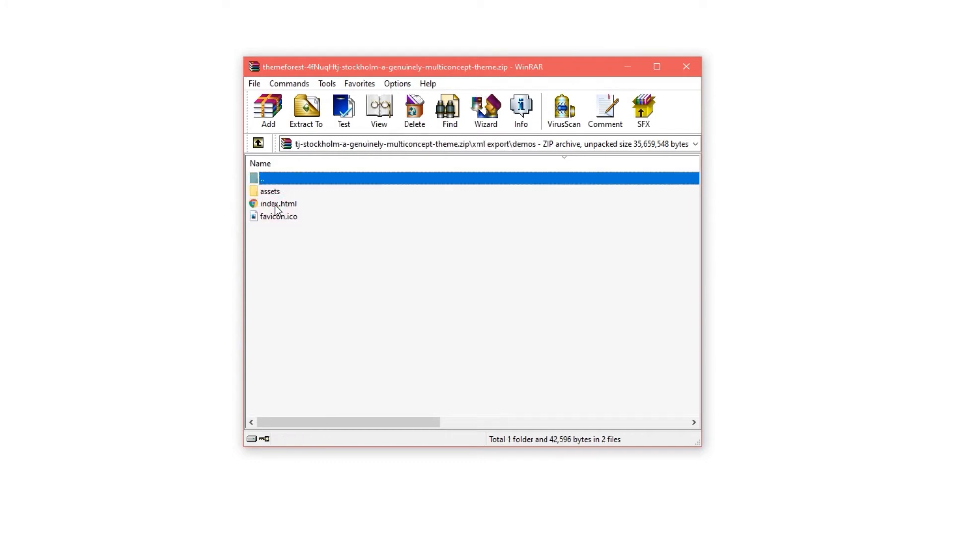
pyautogui.doubleClick(277, 204)
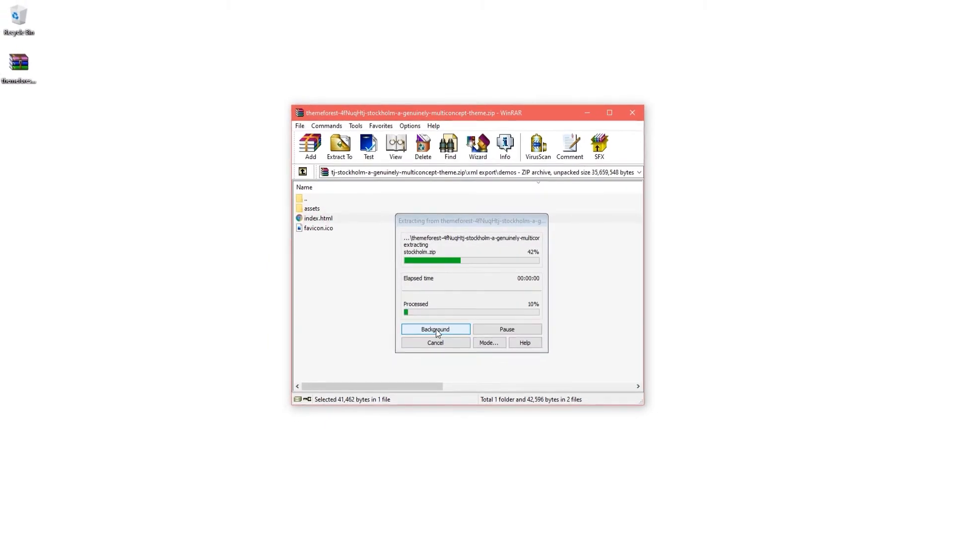
pyautogui.click(453, 316)
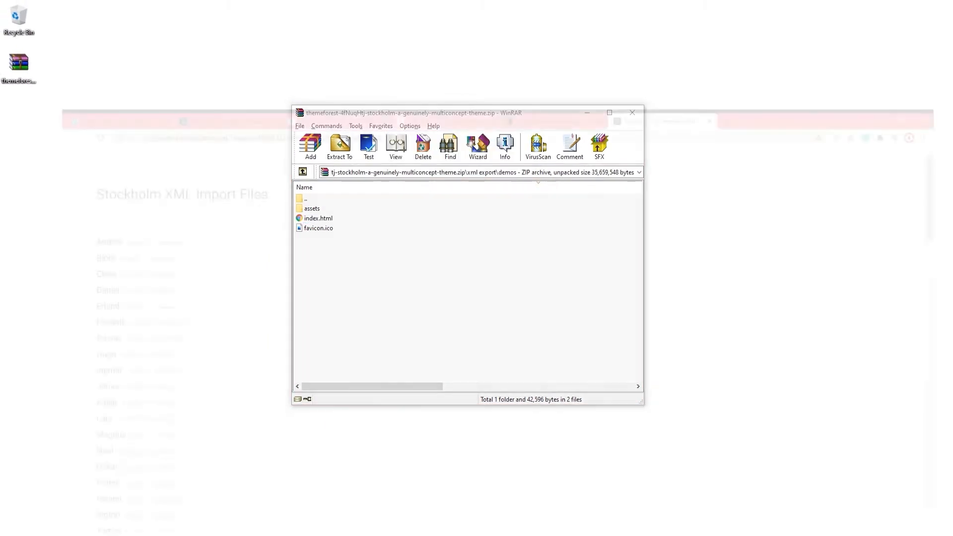
# Browse the Stockholm XML Import Files list and search the page for Arne
pyautogui.scroll(-15, 453, 320)
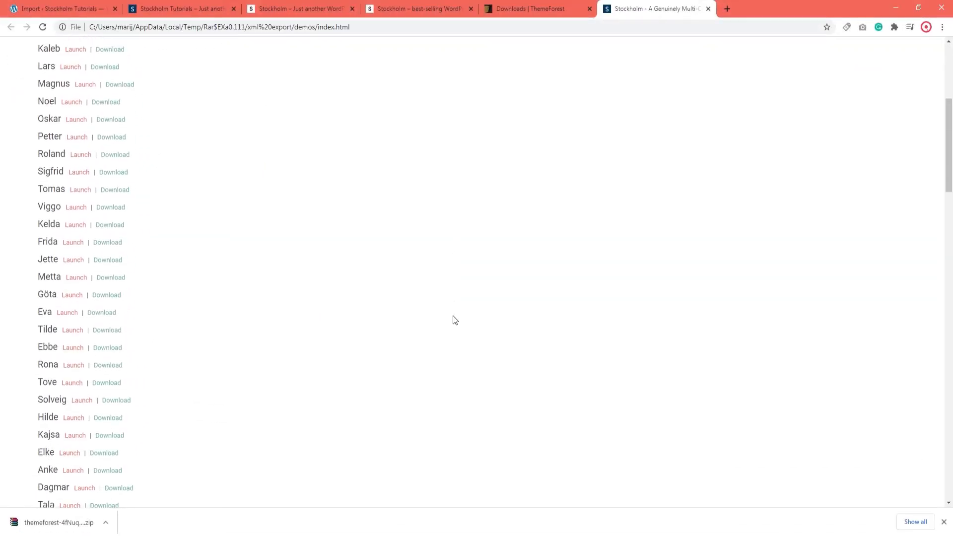
pyautogui.scroll(15, 453, 320)
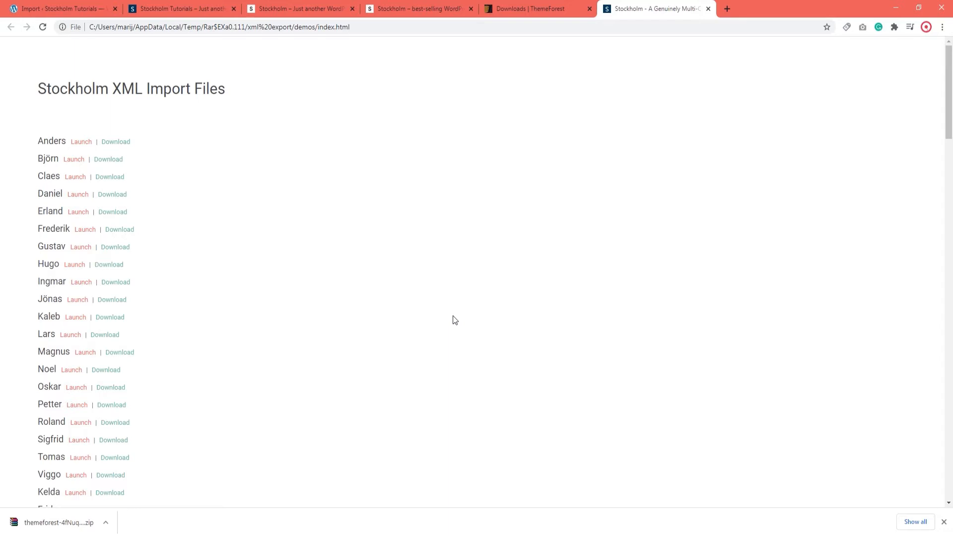
pyautogui.hotkey('ctrl', 'f')
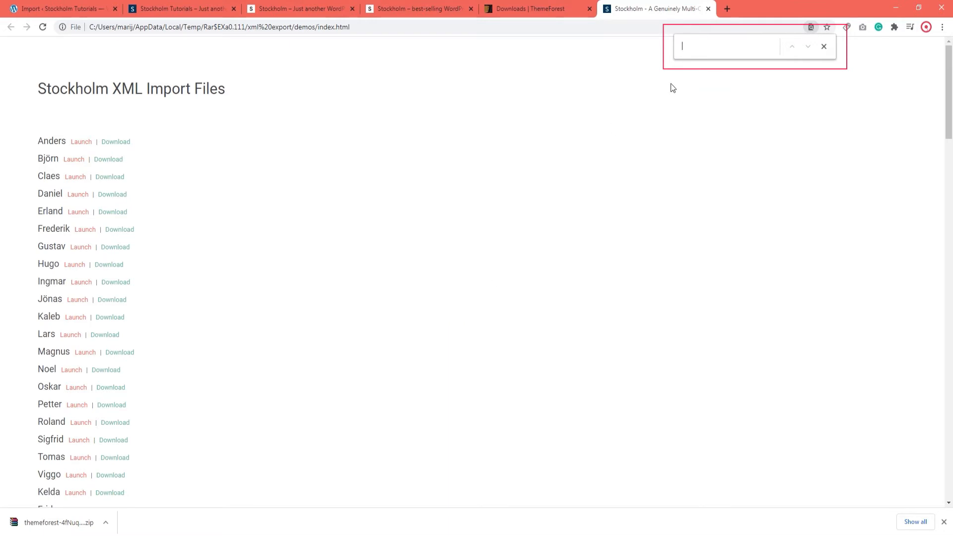
pyautogui.write('Arne')
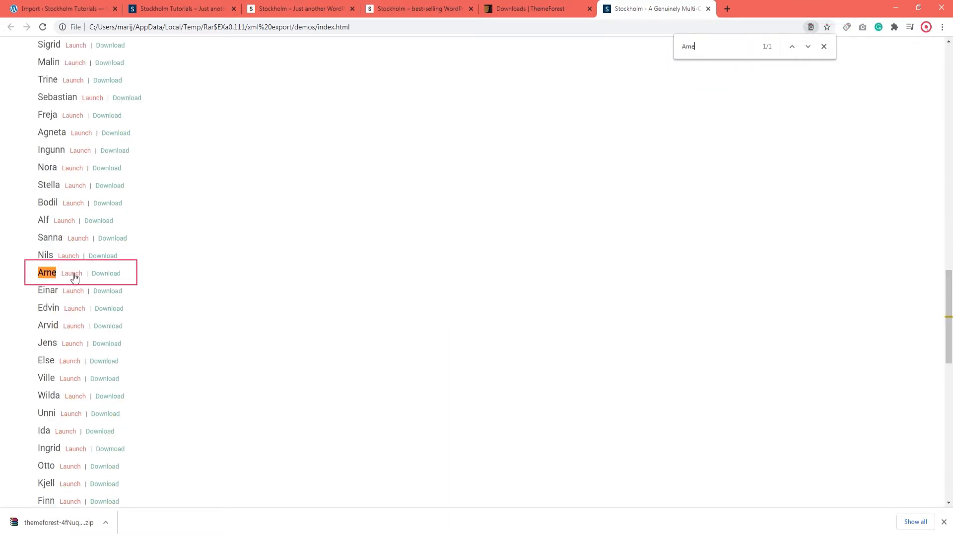
# Launch the live Arne demo to check its appearance, and close its preview
pyautogui.click(72, 274)
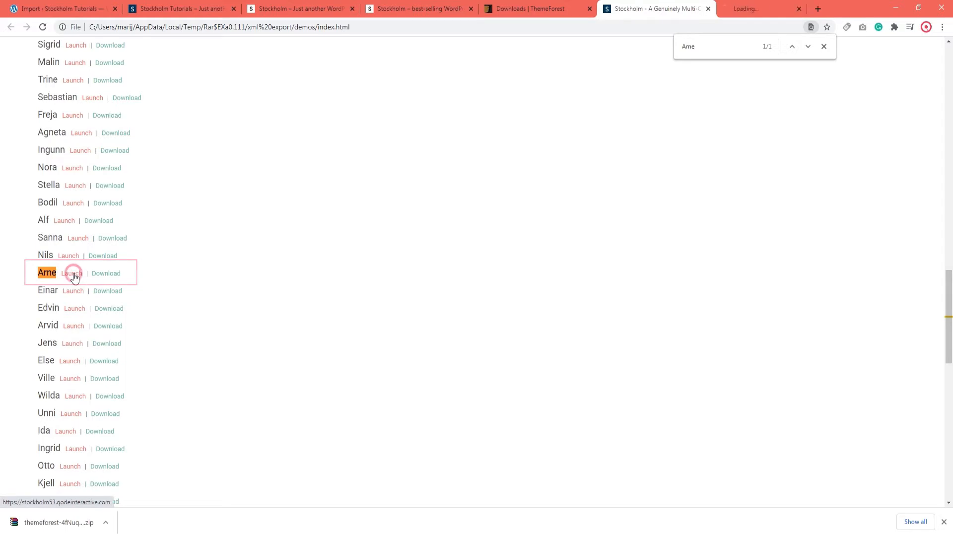
pyautogui.click(782, 7)
pyautogui.scroll(-5, 661, 292)
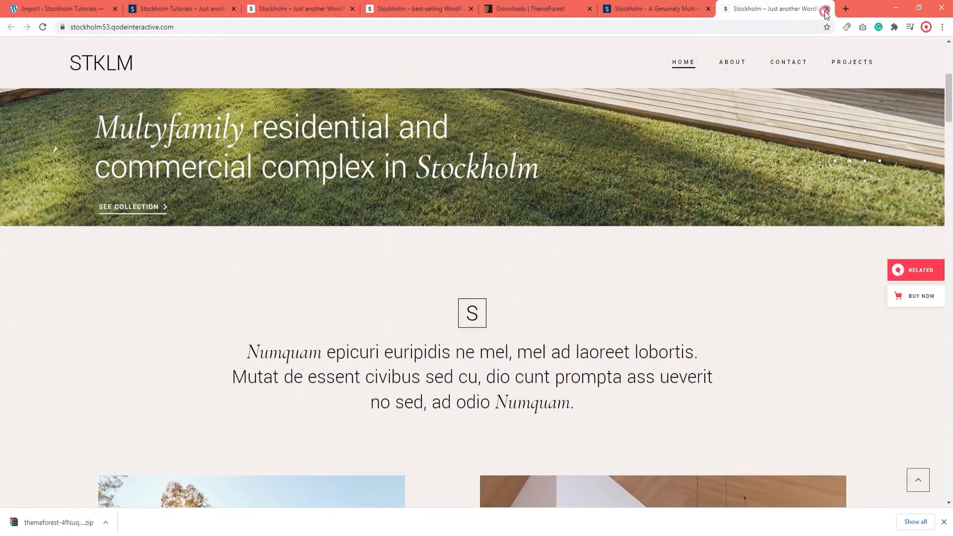
pyautogui.click(826, 9)
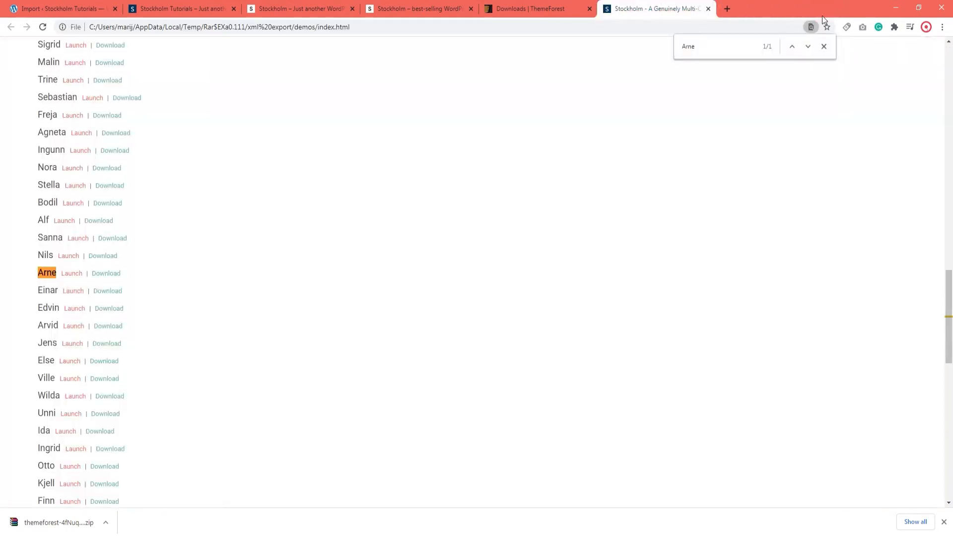
# Download the Arne demo's XML export archive, and close the theme archive window on the desktop
pyautogui.click(115, 277)
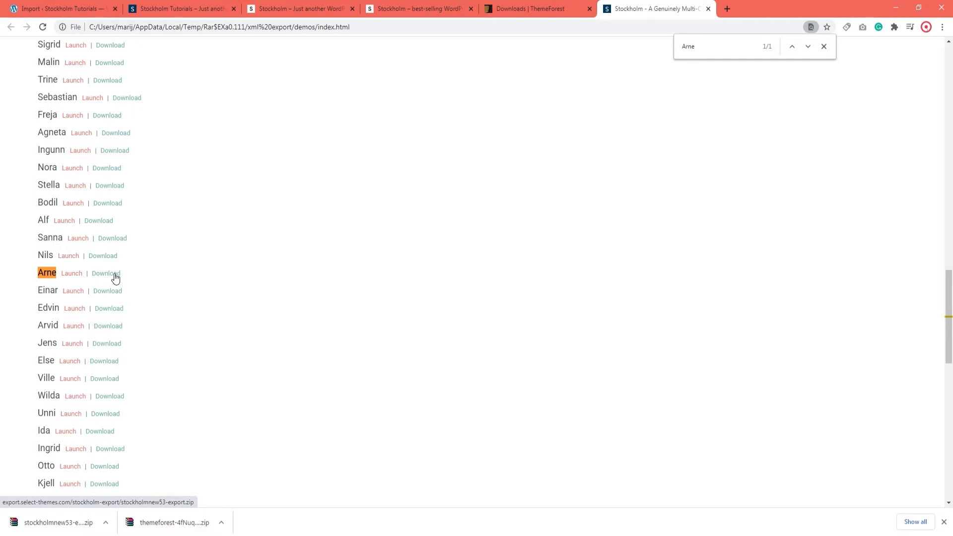
pyautogui.click(824, 46)
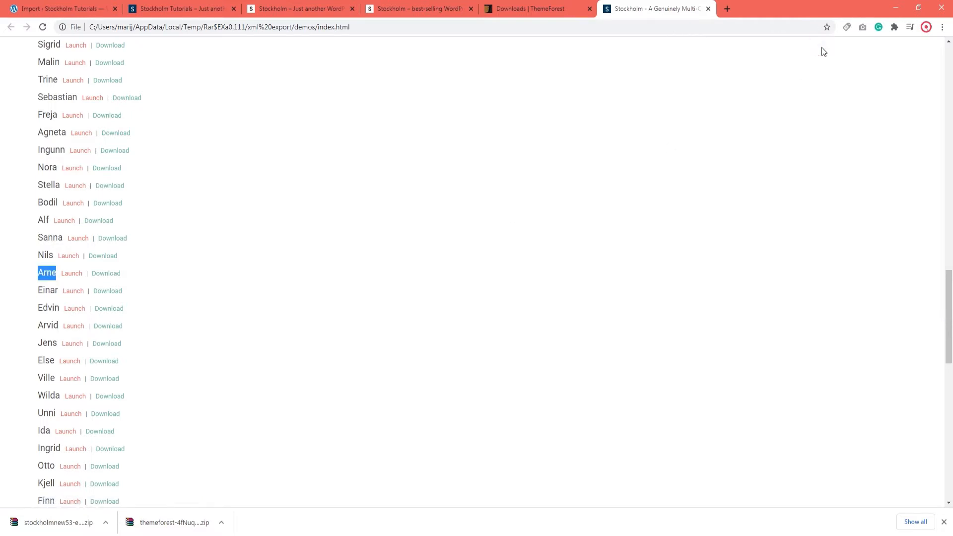
pyautogui.click(895, 12)
pyautogui.click(632, 111)
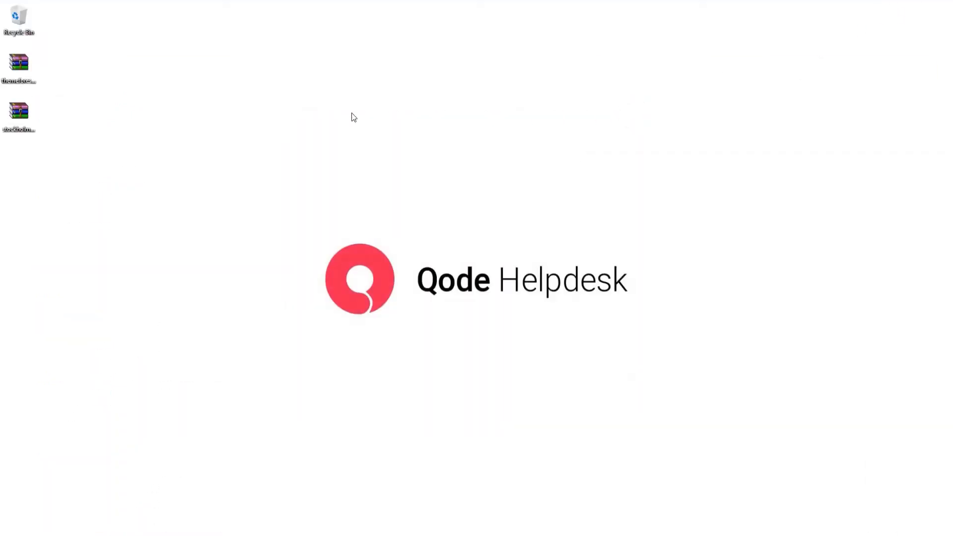
# Extract stockholmnew53-export.xml from stockholmnew53-export.zip to the desktop and close the archive
pyautogui.rightClick(17, 115)
pyautogui.click(35, 122)
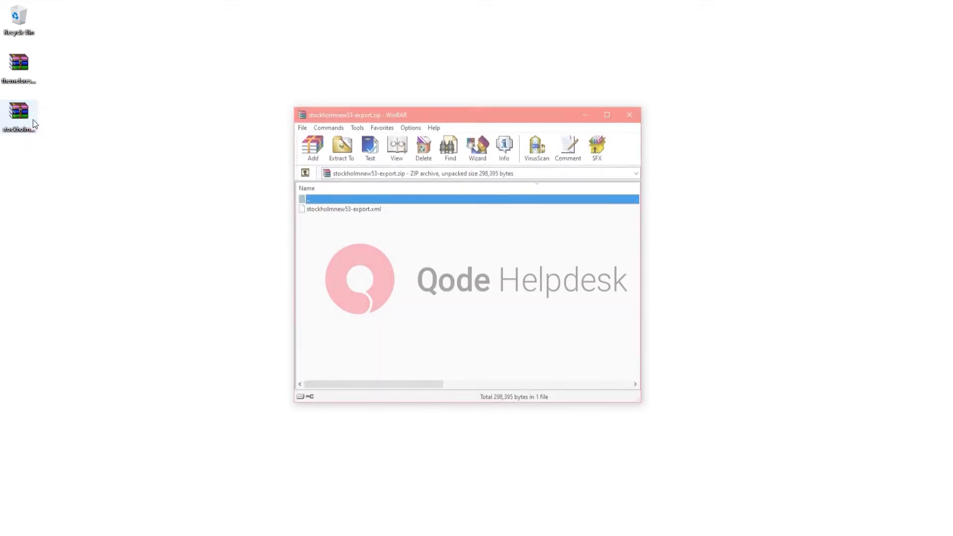
pyautogui.click(361, 209)
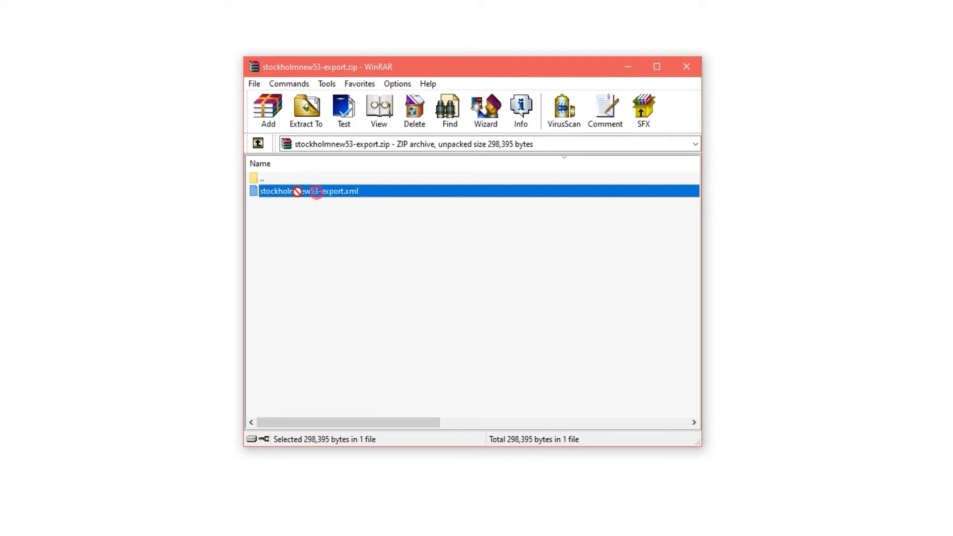
pyautogui.moveTo(297, 191); pyautogui.dragTo(178, 187)
pyautogui.click(686, 67)
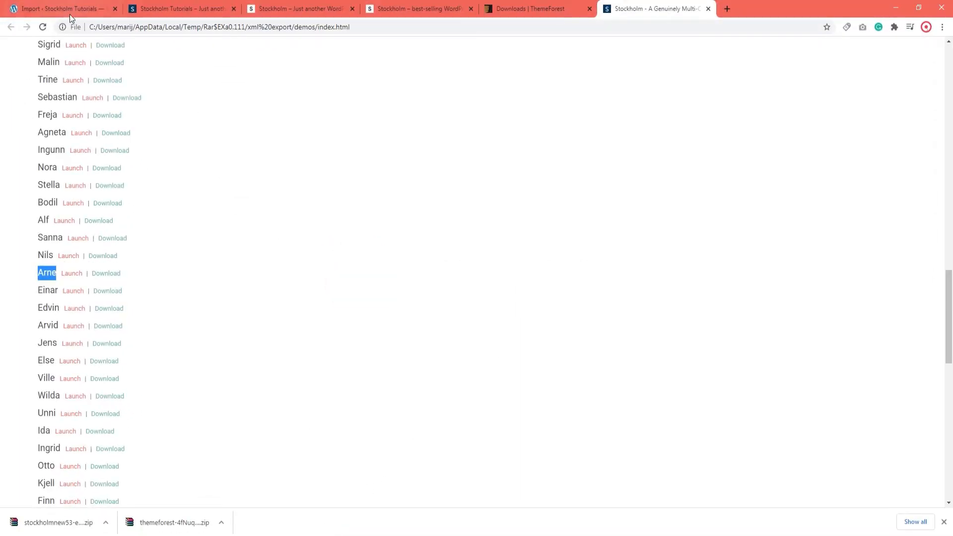
# Close the Arne demo import dialog in the WordPress admin and run the WordPress importer from the import tools
pyautogui.click(69, 14)
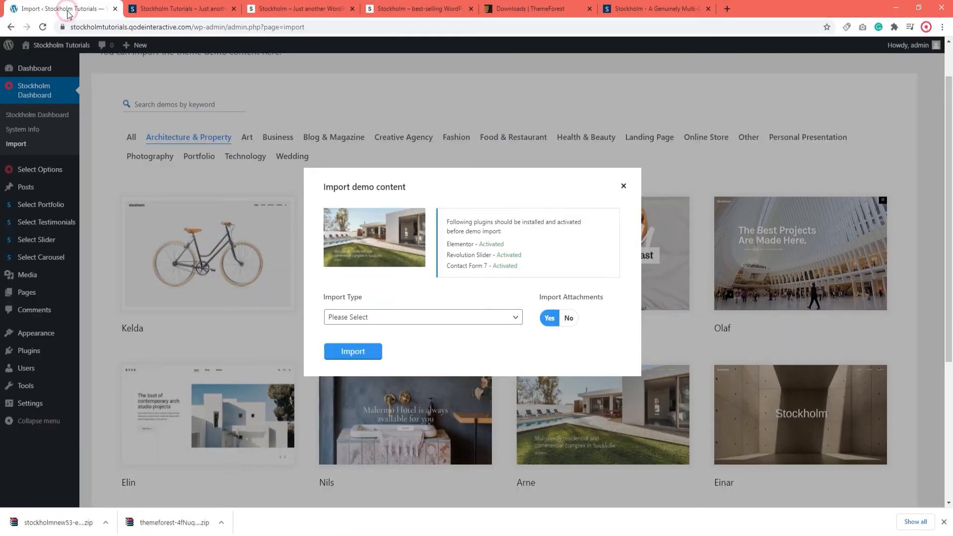
pyautogui.click(625, 187)
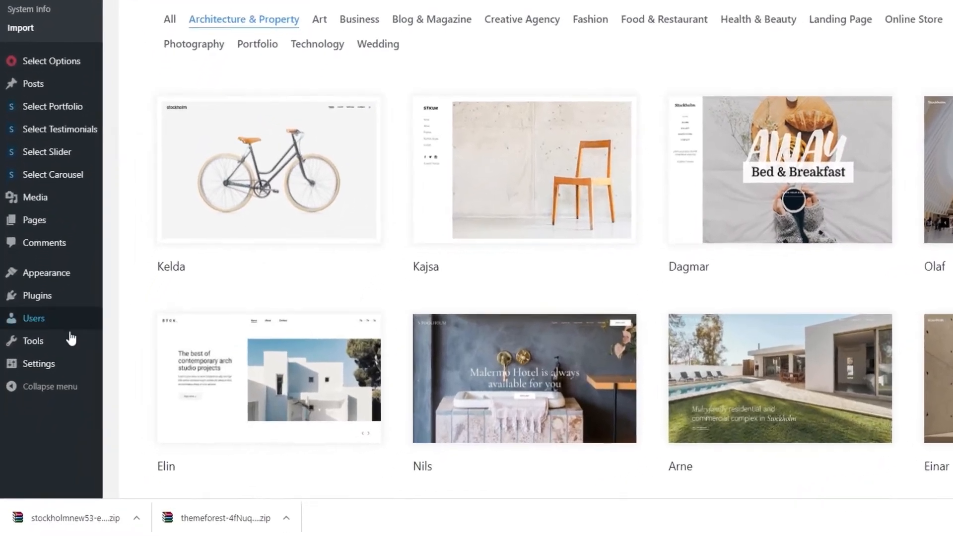
pyautogui.moveTo(28, 387)
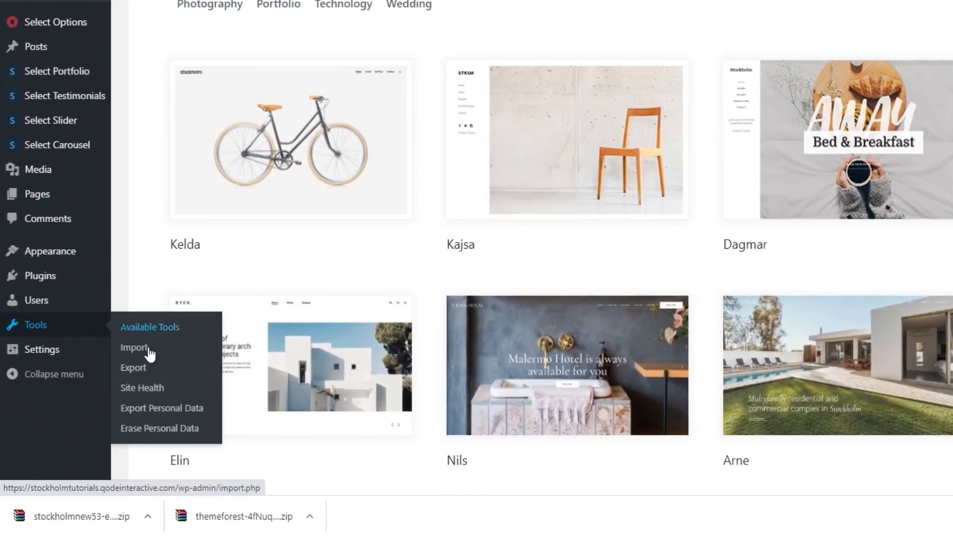
pyautogui.click(144, 346)
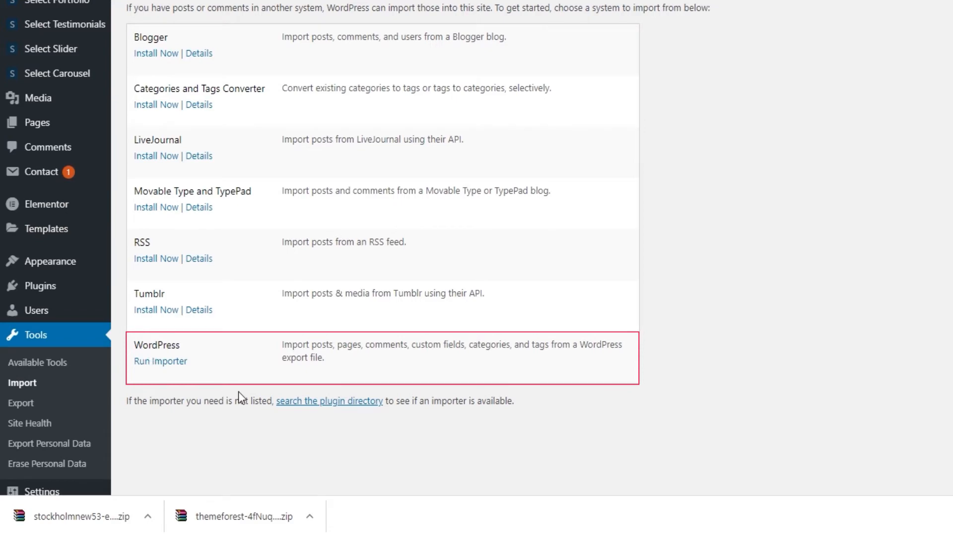
pyautogui.click(171, 362)
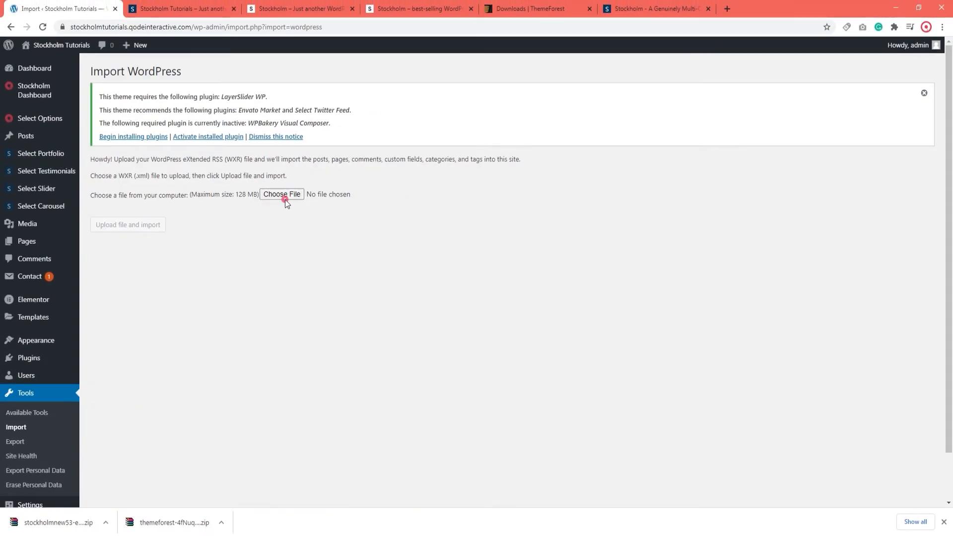
# Upload stockholmnew53-export.xml from the desktop to the WordPress importer
pyautogui.click(285, 198)
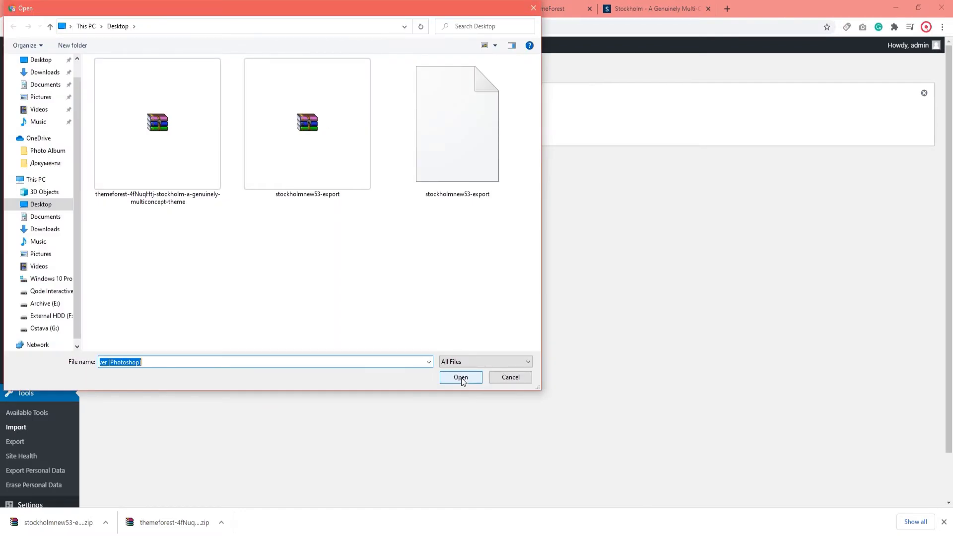
pyautogui.click(447, 182)
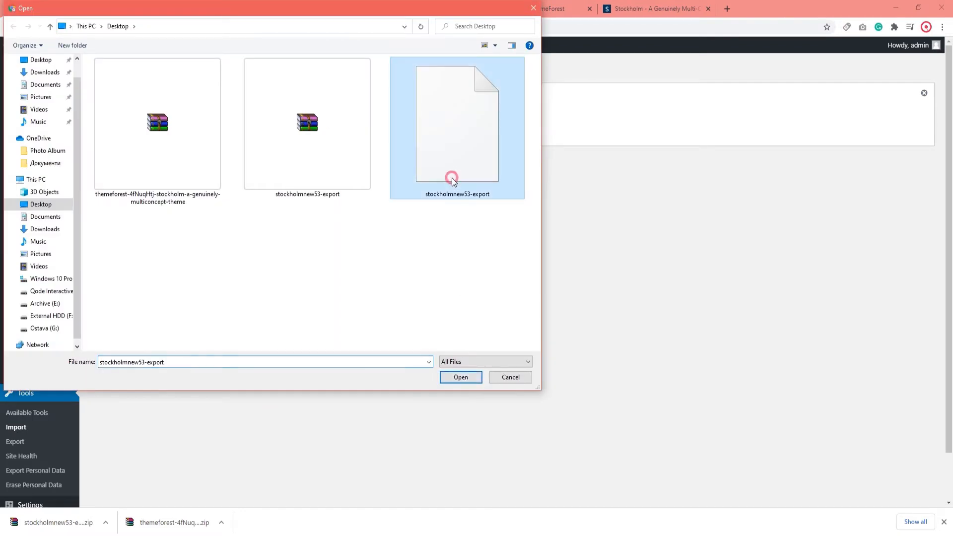
pyautogui.click(461, 377)
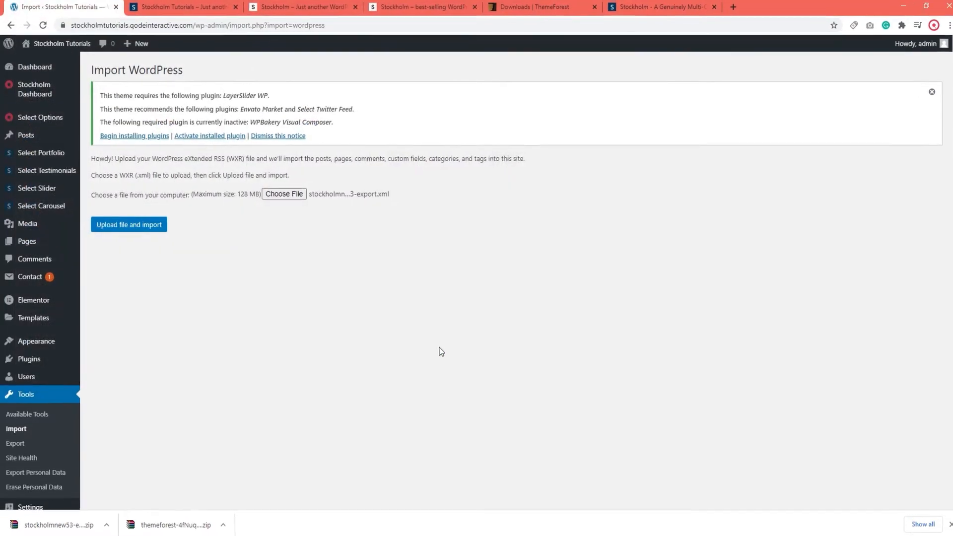
pyautogui.click(153, 228)
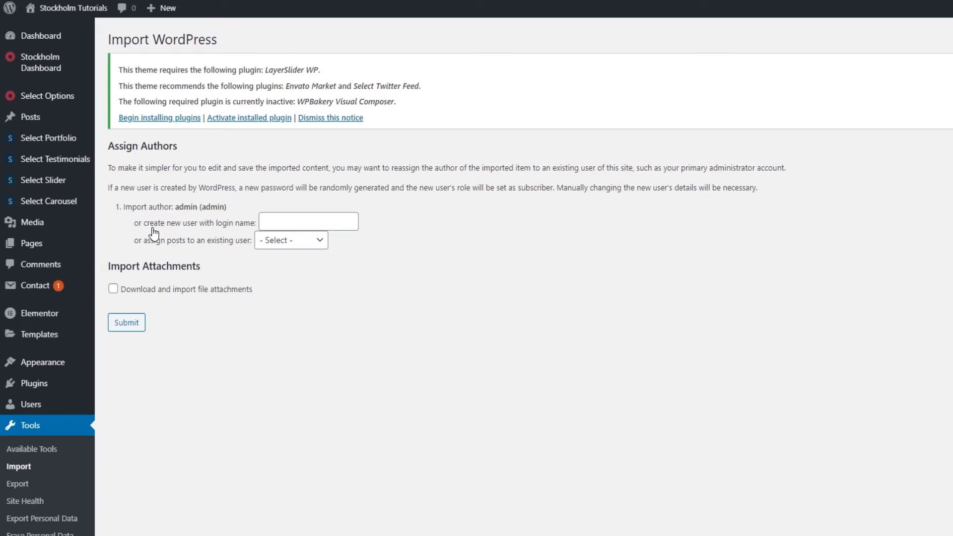
# Assign the imported posts to the existing admin user, include file attachments, and submit the import
pyautogui.click(281, 242)
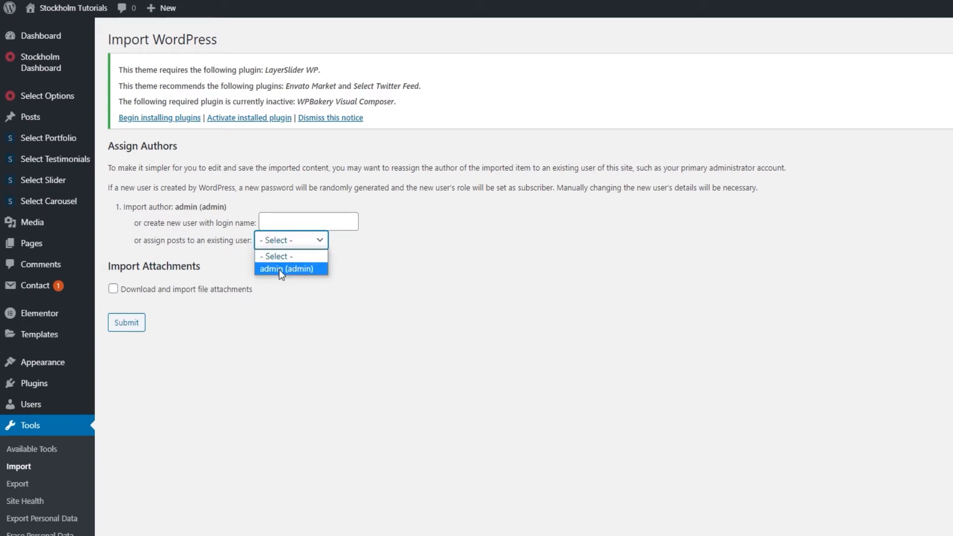
pyautogui.click(281, 269)
pyautogui.click(113, 290)
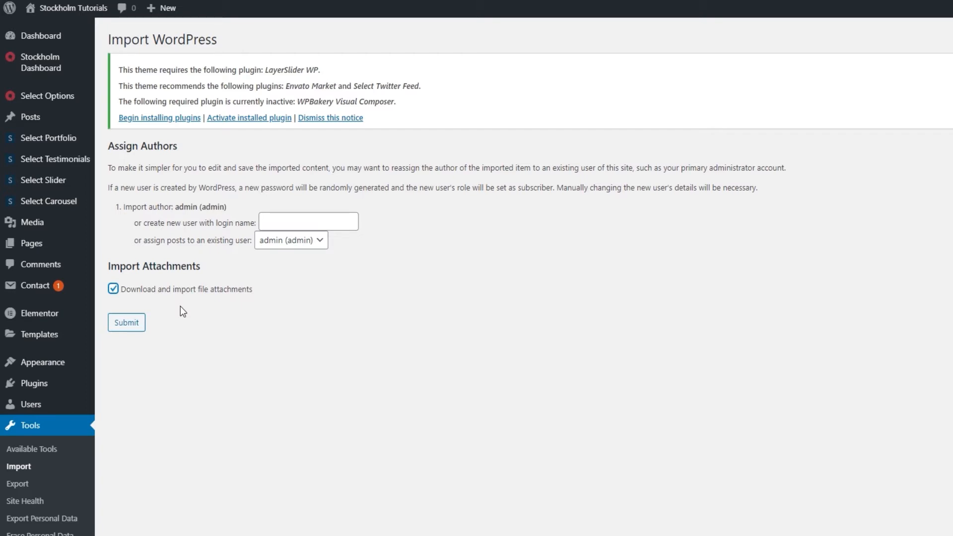
pyautogui.click(122, 323)
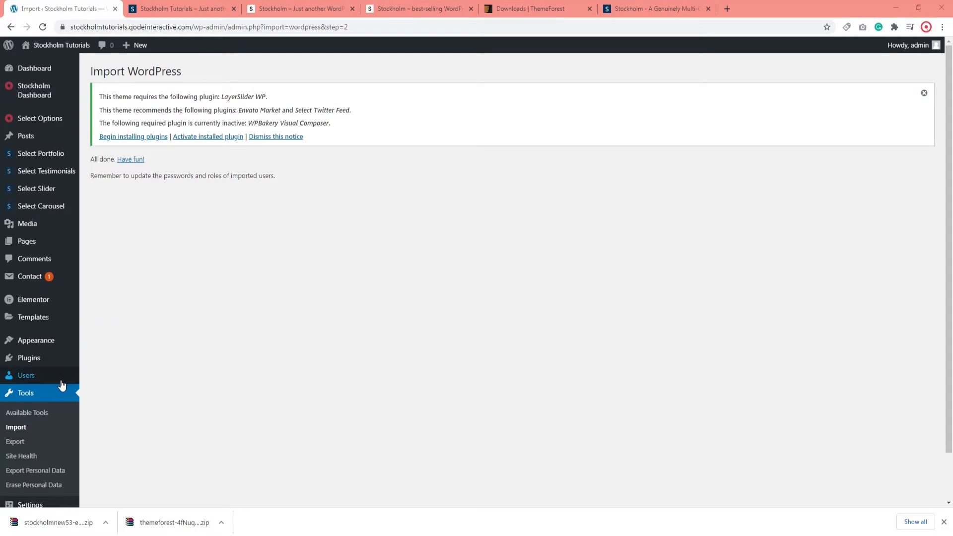
# Run the WordPress importer again and upload the same stockholmnew53-export.xml file from the desktop
pyautogui.click(27, 428)
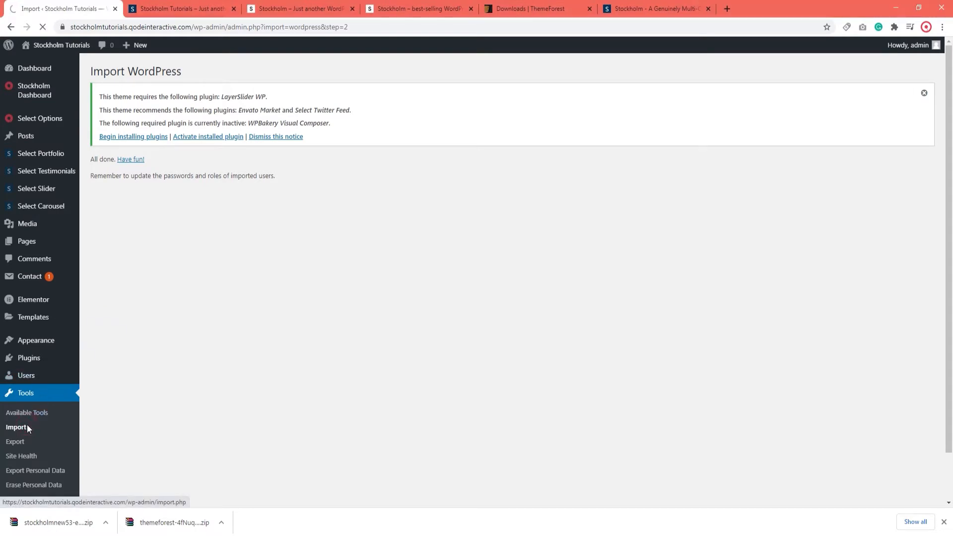
pyautogui.click(115, 412)
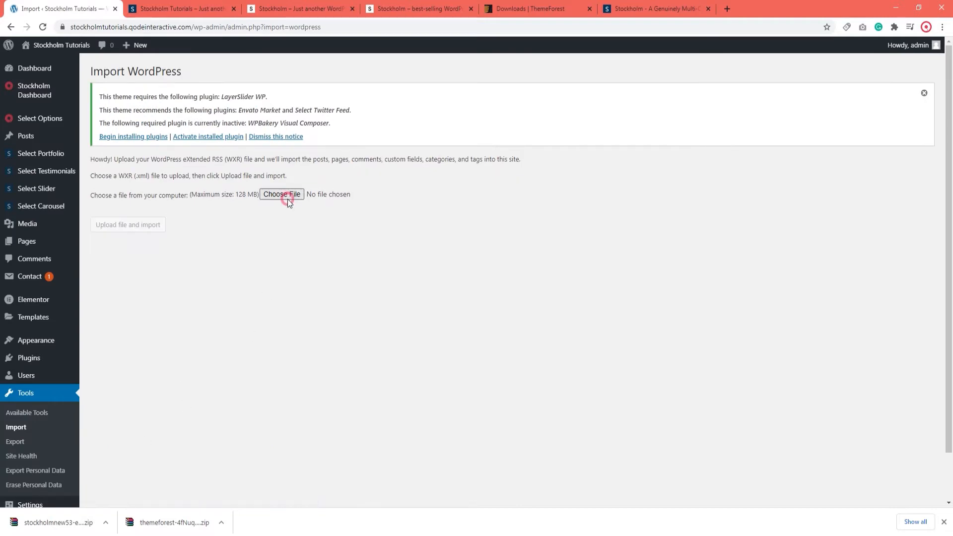
pyautogui.click(288, 199)
pyautogui.click(440, 168)
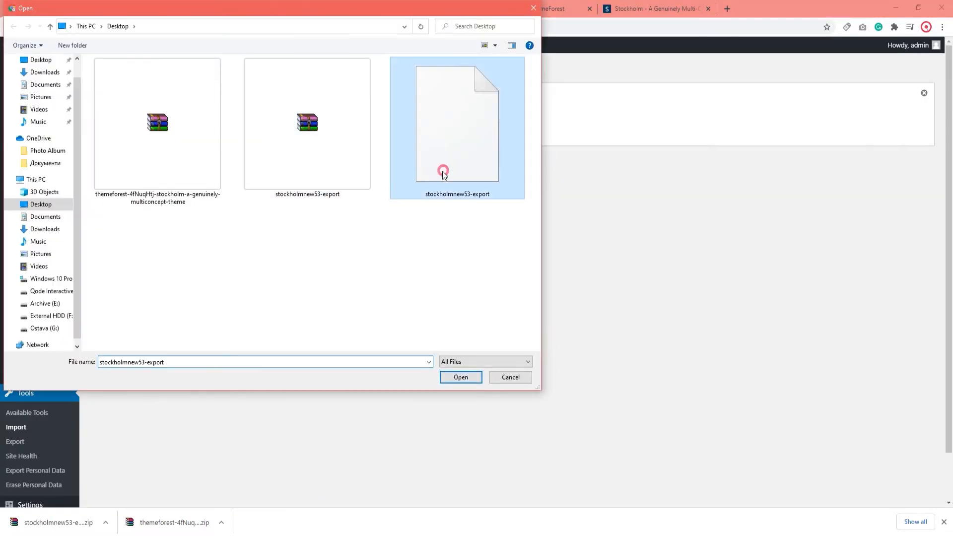
pyautogui.click(451, 378)
pyautogui.click(134, 229)
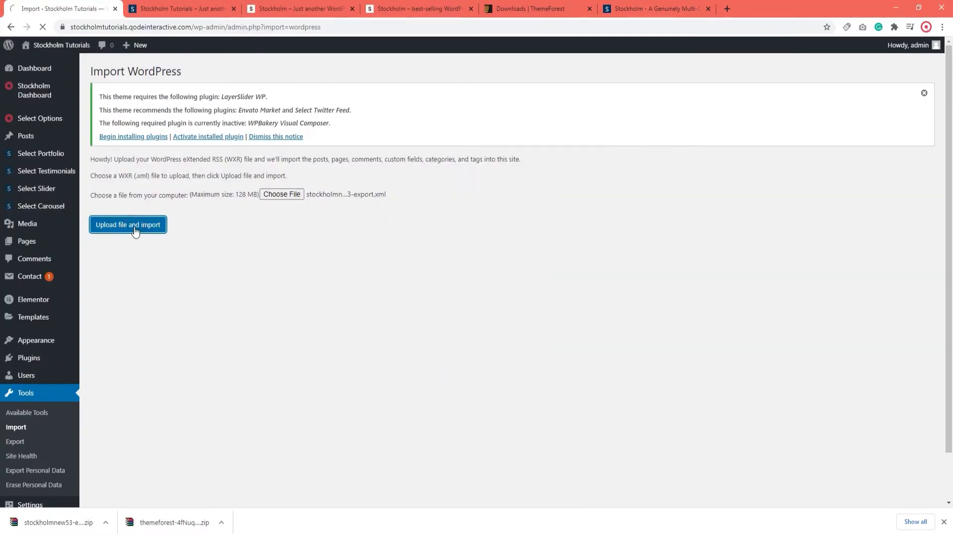
# Submit the repeated import with posts assigned to admin and file attachments included, and review the import log
pyautogui.click(232, 239)
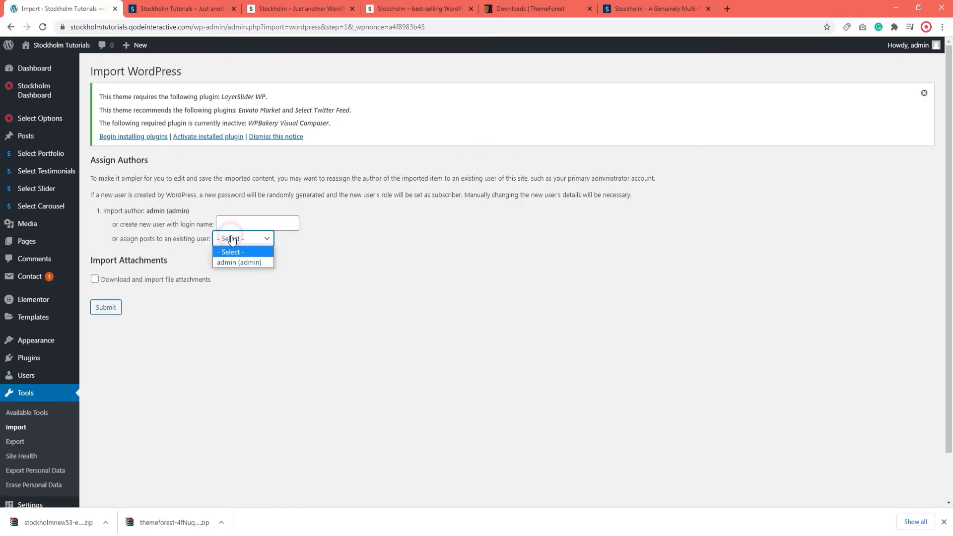
pyautogui.click(244, 262)
pyautogui.click(169, 281)
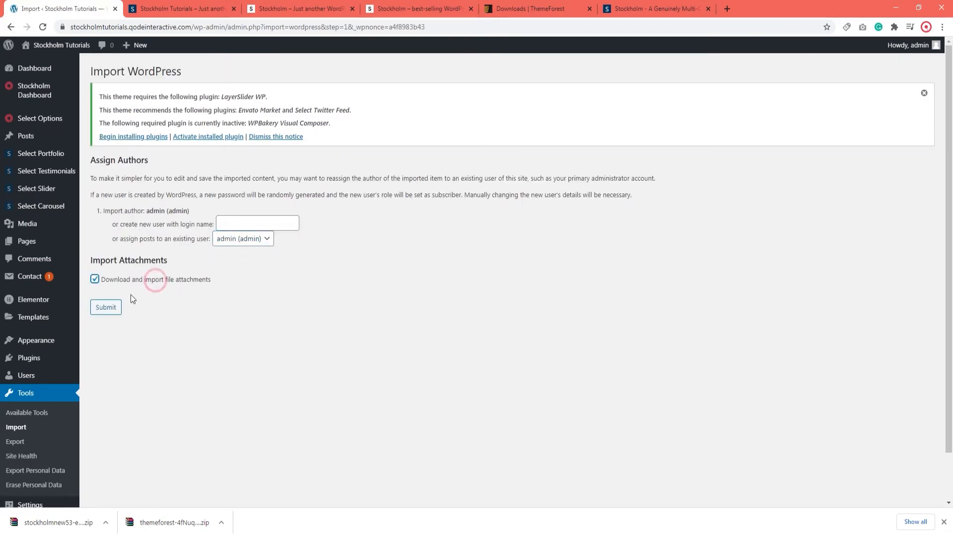
pyautogui.click(106, 309)
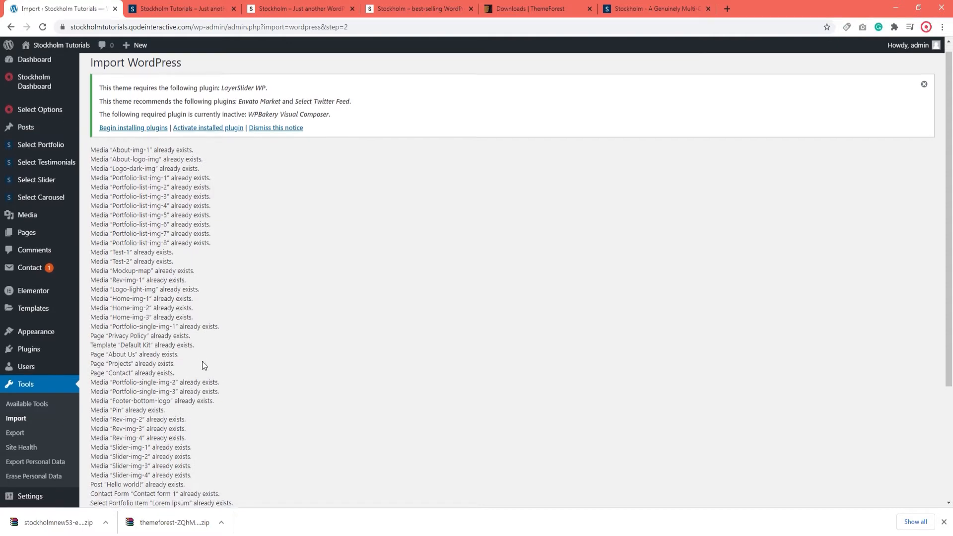
pyautogui.scroll(-8, 202, 361)
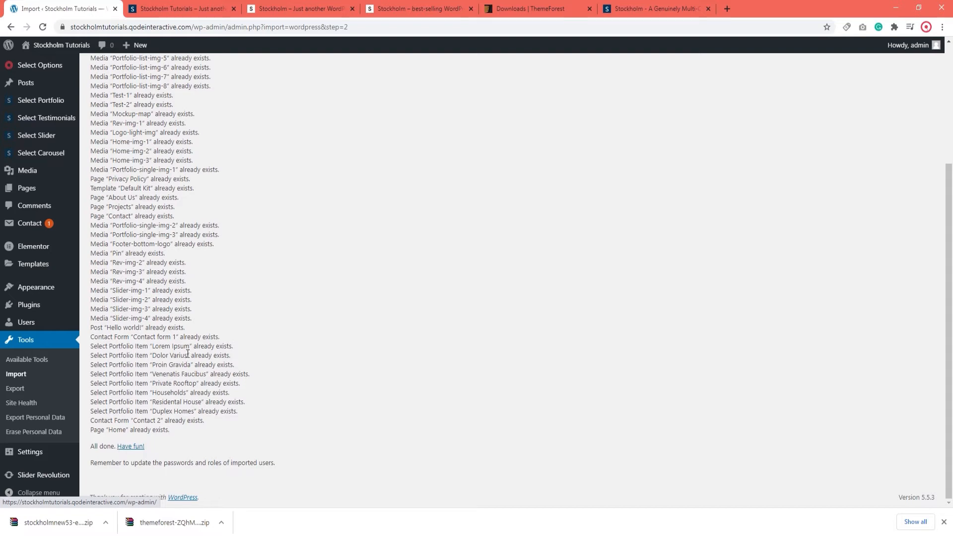
pyautogui.scroll(4, 223, 330)
# Open the import dialog of the Arne demo from the Architecture & Property category in Stockholm's demo import
pyautogui.moveTo(47, 100)
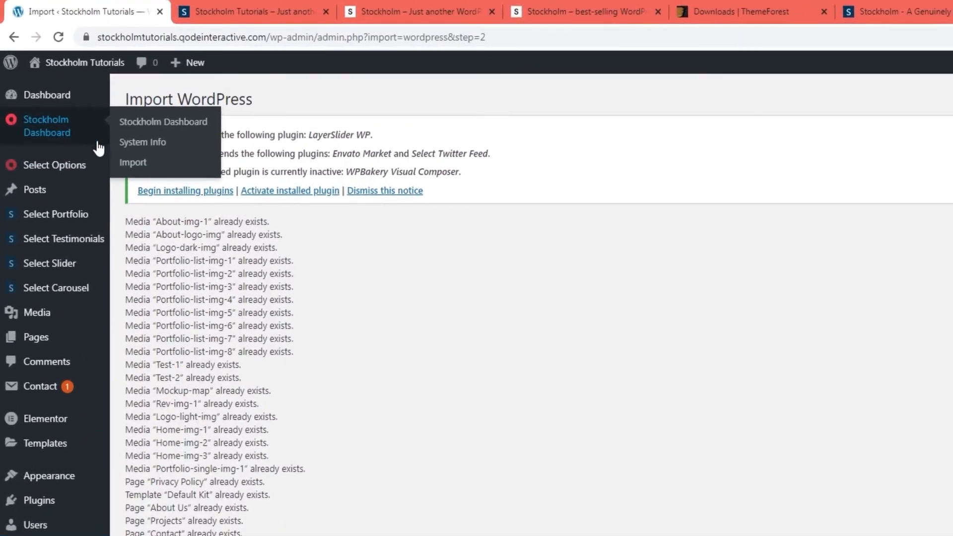
pyautogui.click(130, 160)
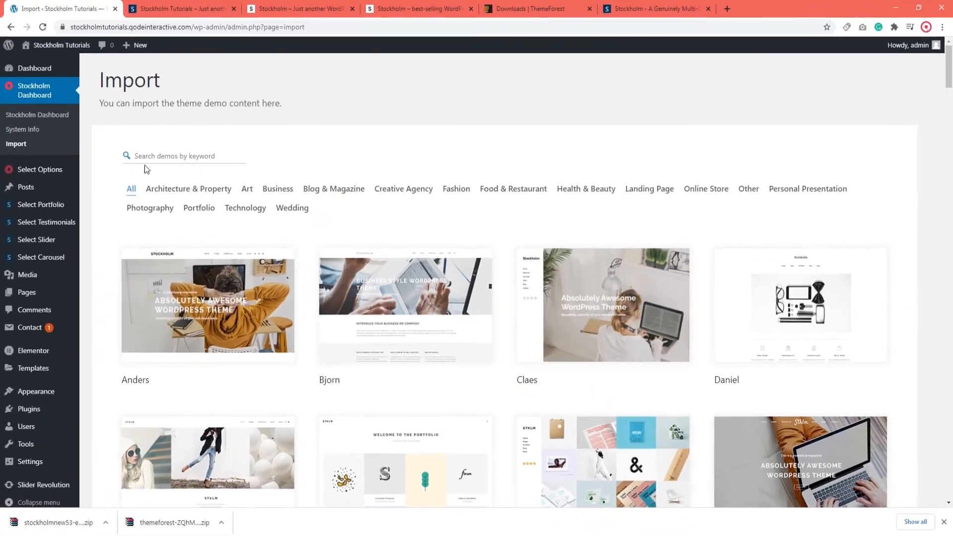
pyautogui.click(171, 196)
pyautogui.scroll(-3, 801, 398)
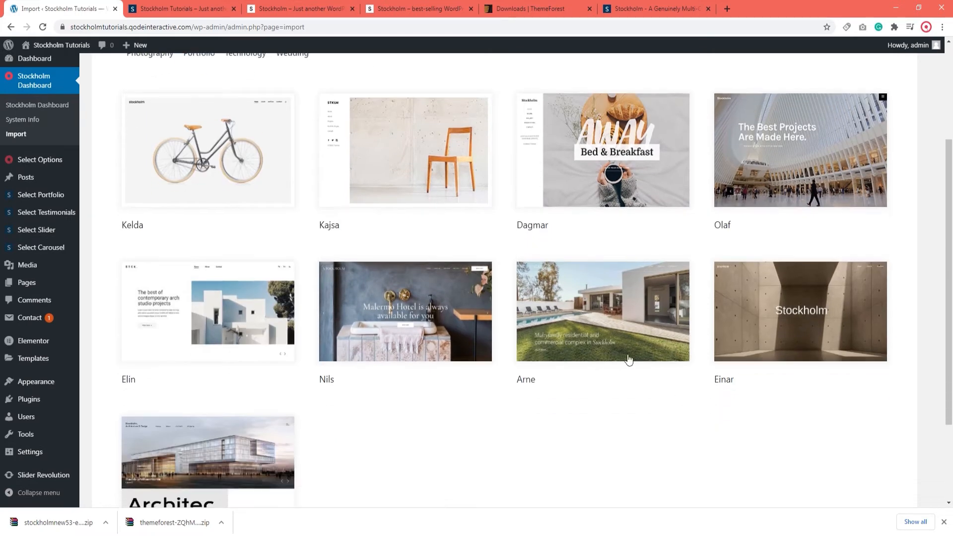
pyautogui.click(610, 325)
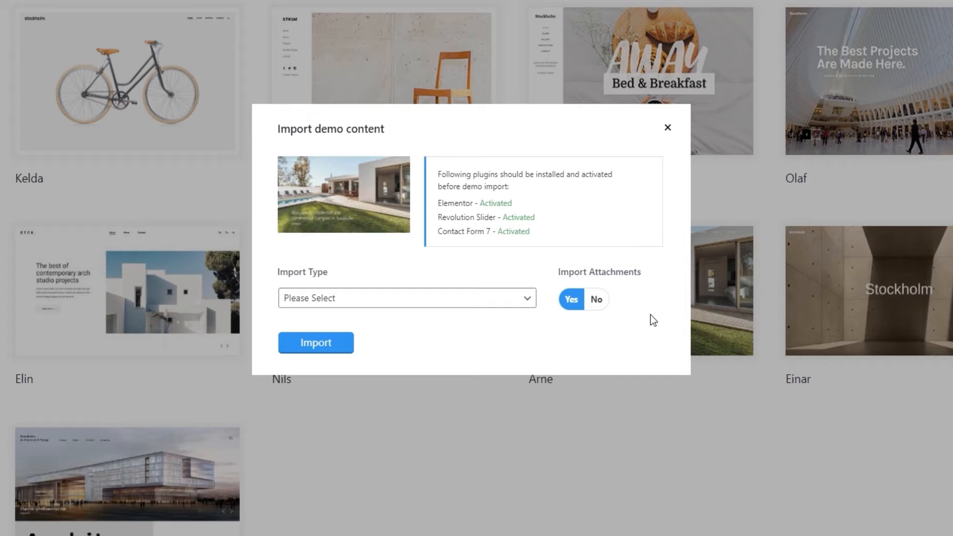
# Import the Arne demo's Widgets with Import Attachments left at Yes, and close the import dialog
pyautogui.click(387, 300)
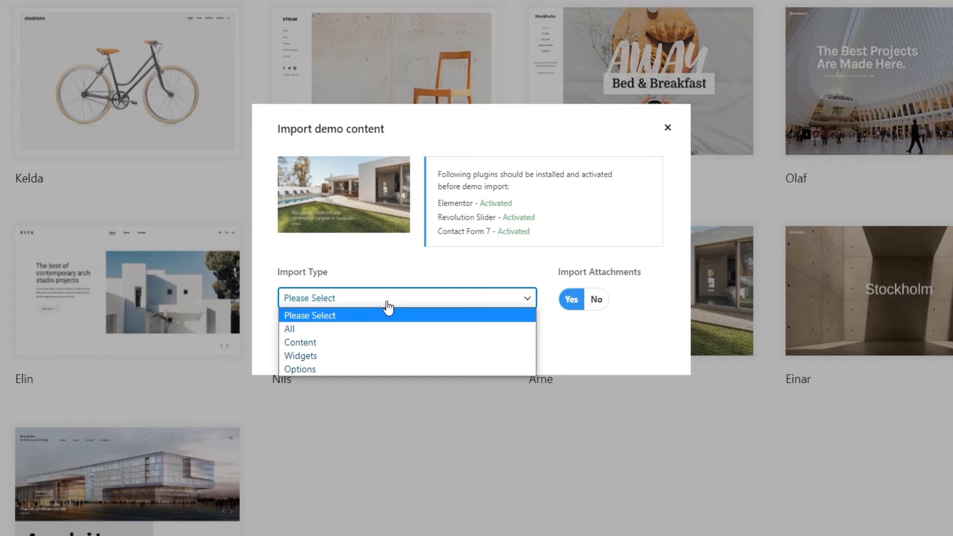
pyautogui.click(374, 355)
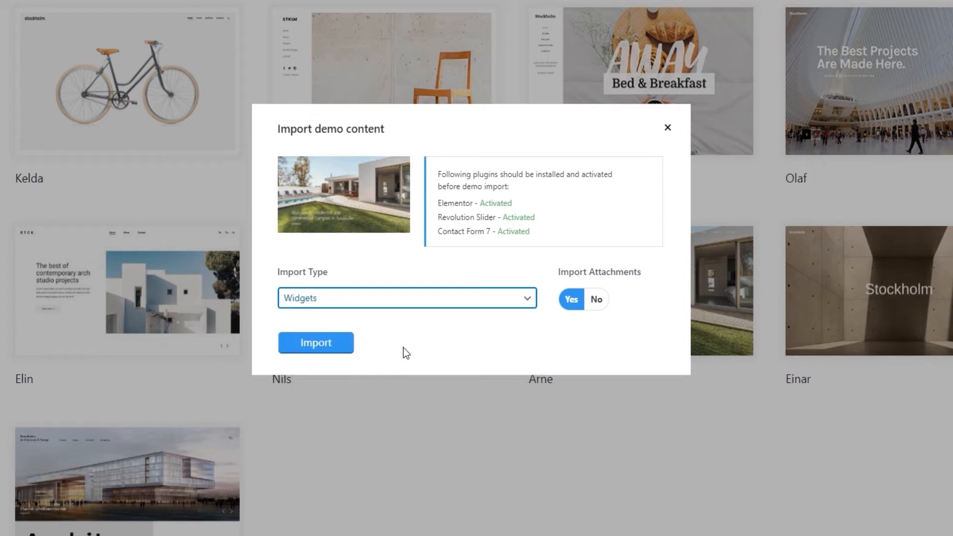
pyautogui.click(320, 344)
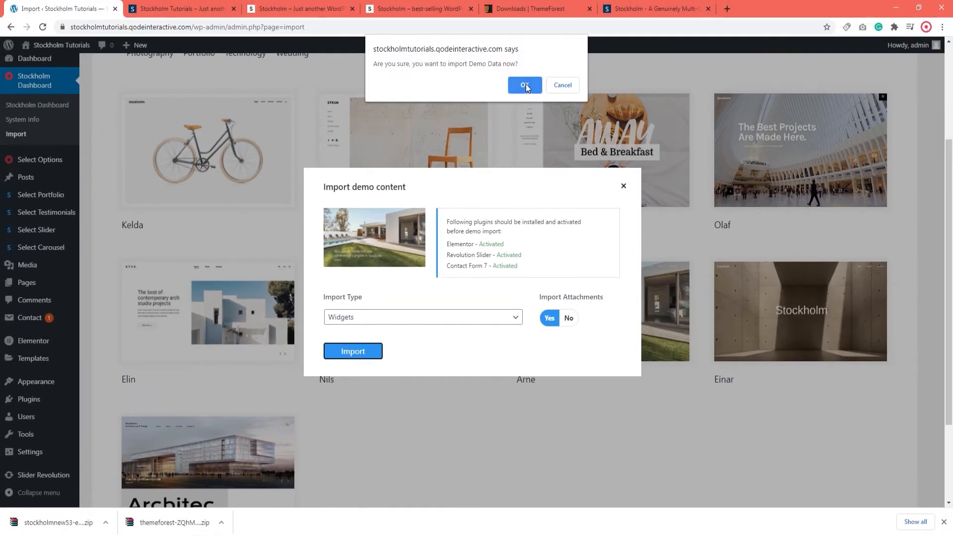
pyautogui.click(536, 0)
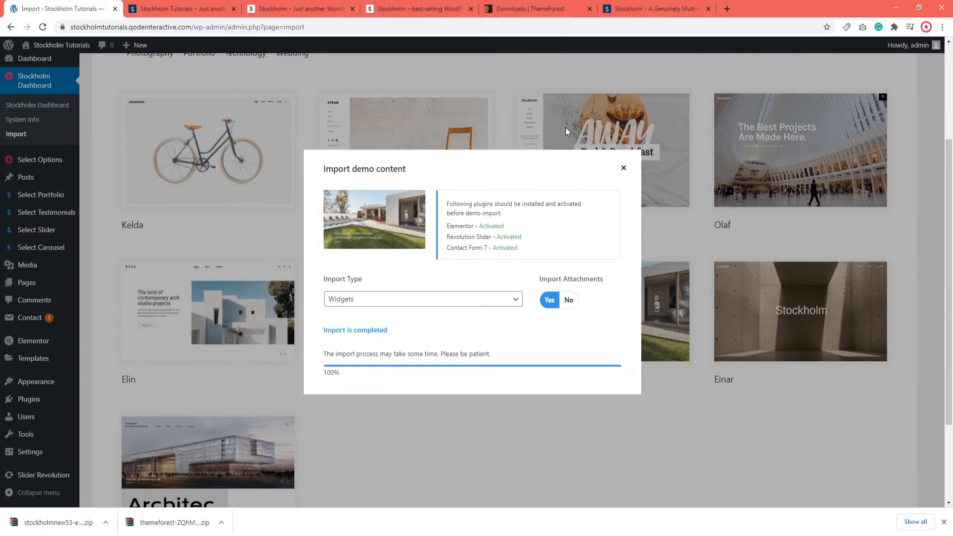
pyautogui.click(624, 169)
# Reload the demo import page, filter it by Architecture & Property, and reopen the Arne demo's import dialog
pyautogui.click(44, 28)
pyautogui.scroll(2, 198, 132)
pyautogui.click(201, 135)
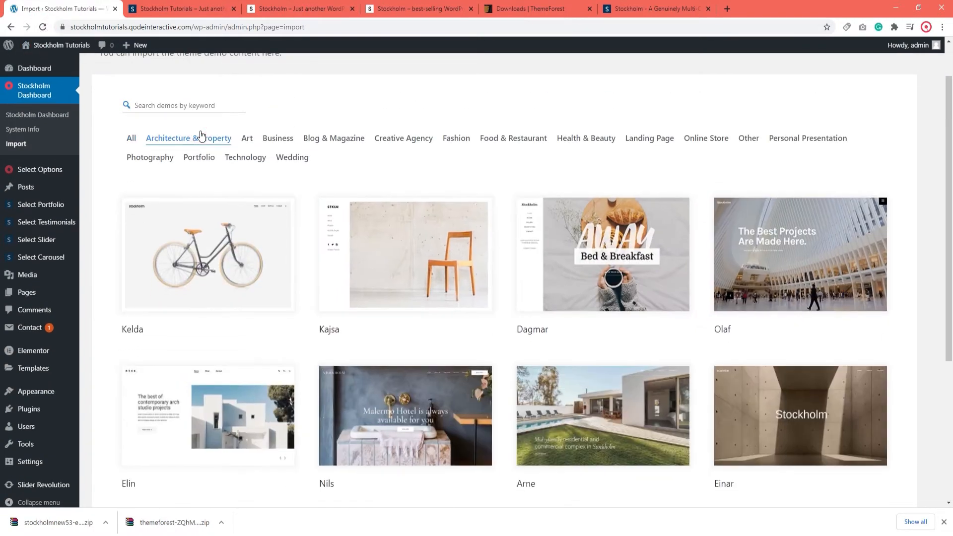
pyautogui.click(667, 434)
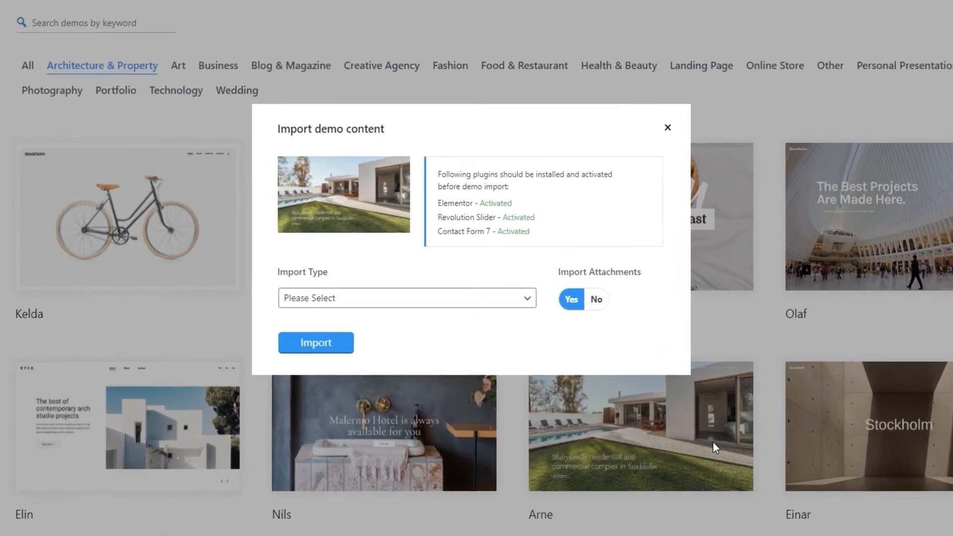
# Import the Arne demo's Options with Import Attachments left at Yes, and close the import dialog
pyautogui.click(398, 300)
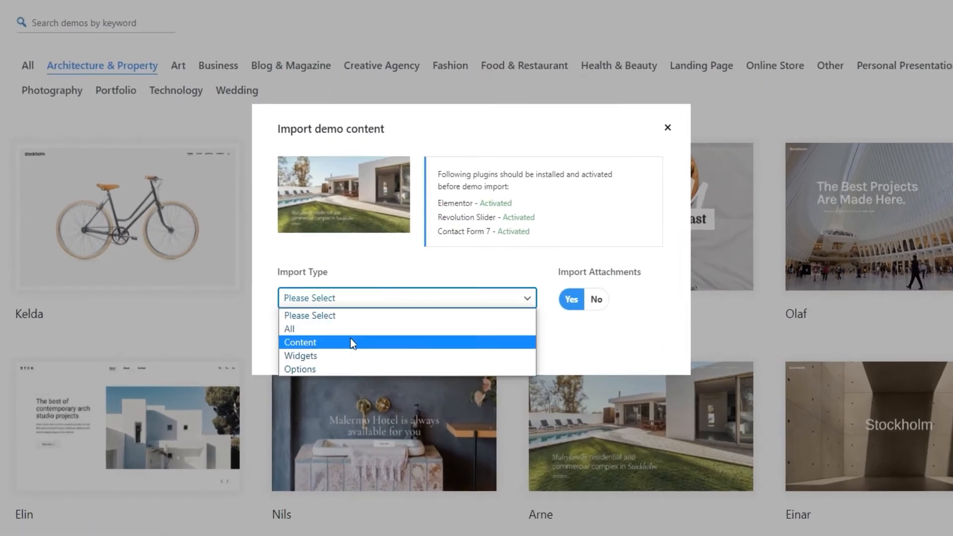
pyautogui.click(336, 369)
pyautogui.click(326, 350)
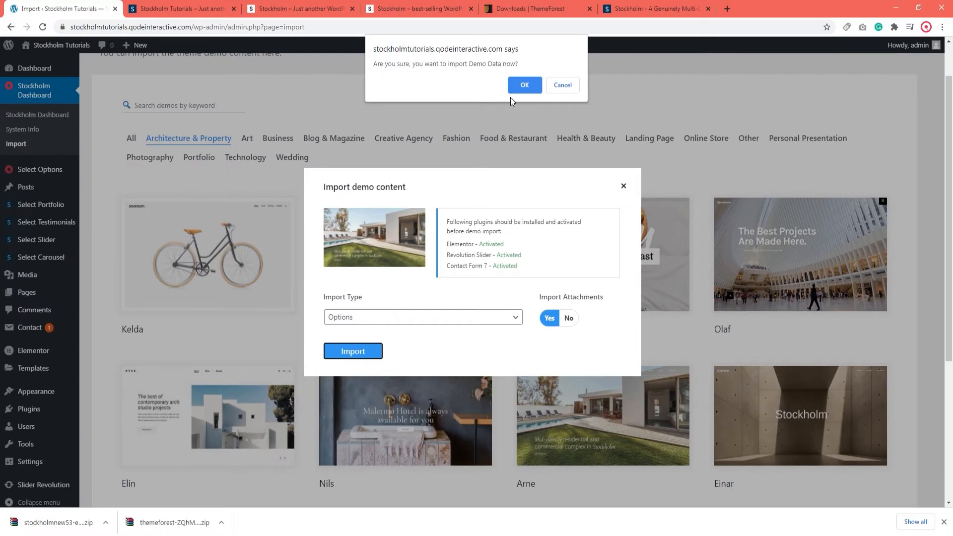
pyautogui.click(514, 82)
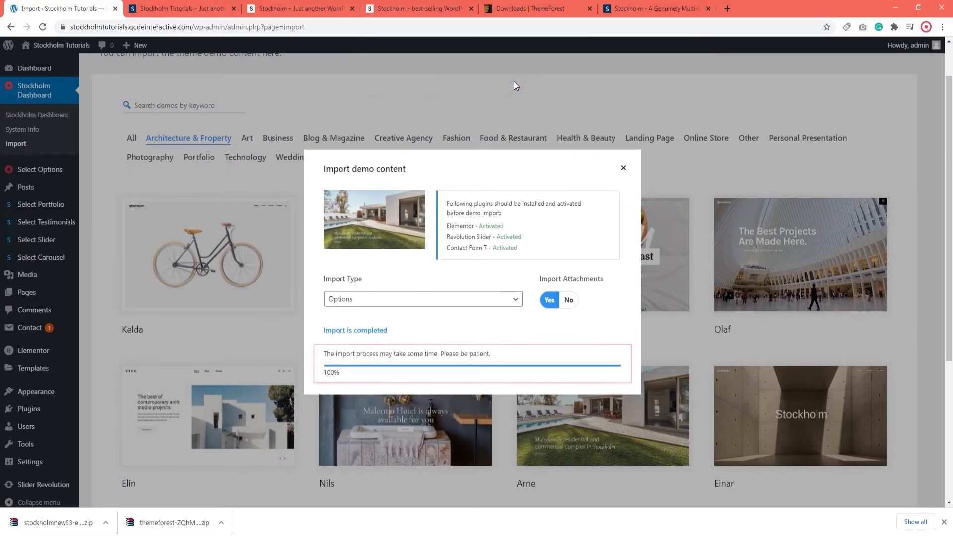
pyautogui.click(624, 169)
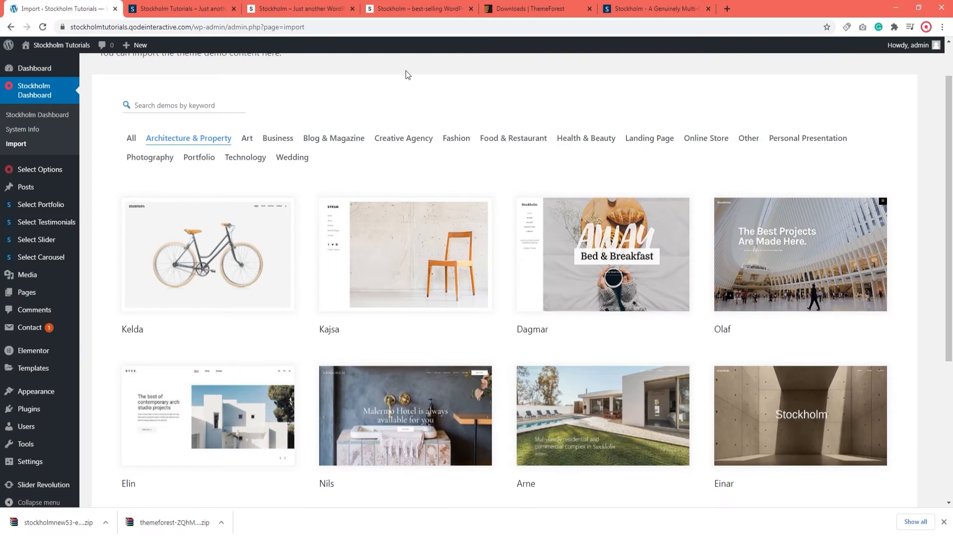
# Reload the site's front page and look through it for the imported Arne demo content
pyautogui.click(185, 9)
pyautogui.click(43, 27)
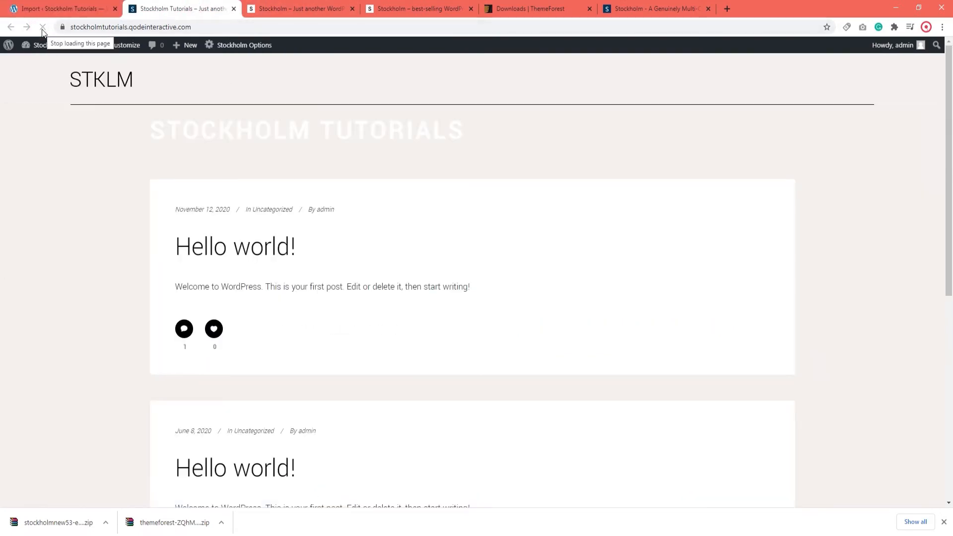
pyautogui.scroll(-3, 867, 347)
pyautogui.scroll(3, 864, 344)
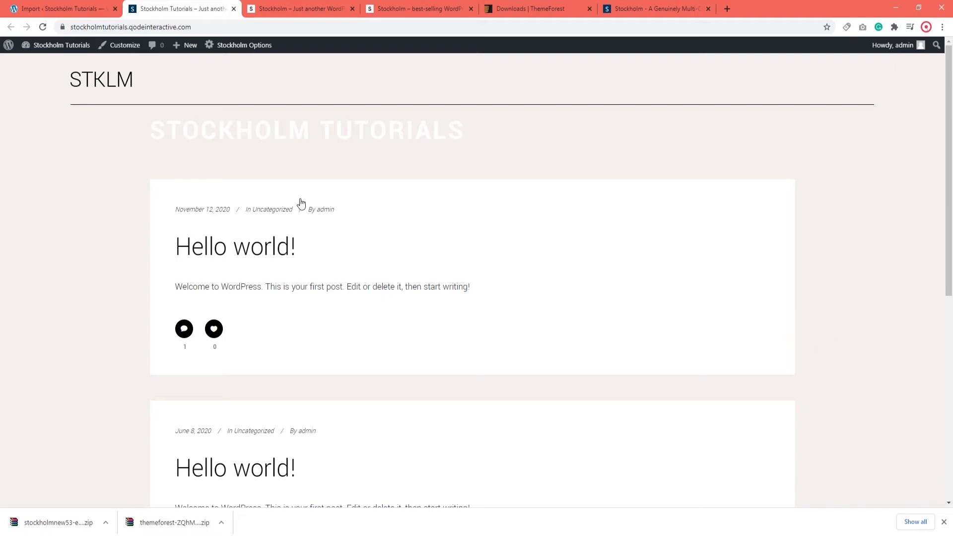
# In the WordPress Reading settings, make the homepage display a static page, choose Home as the Homepage, and save the changes
pyautogui.click(68, 14)
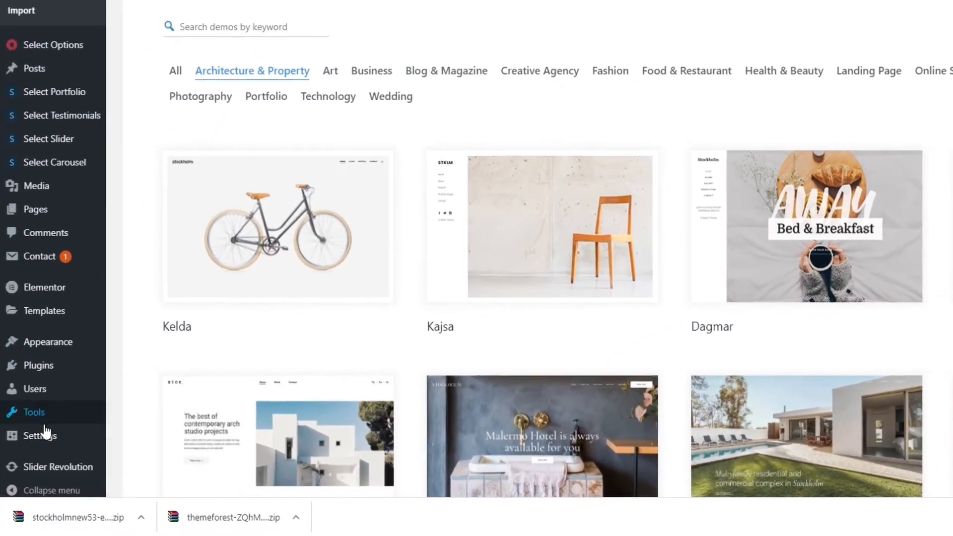
pyautogui.moveTo(40, 461)
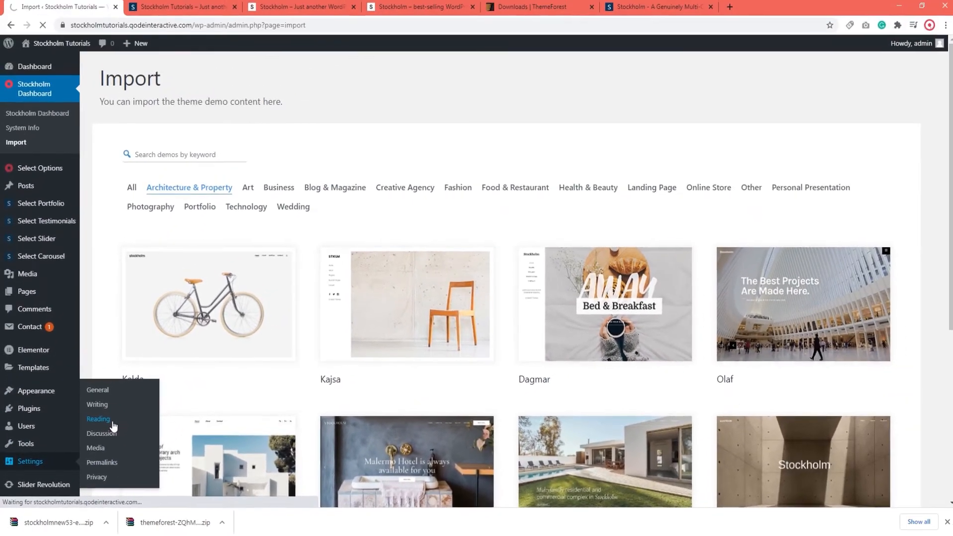
pyautogui.click(154, 374)
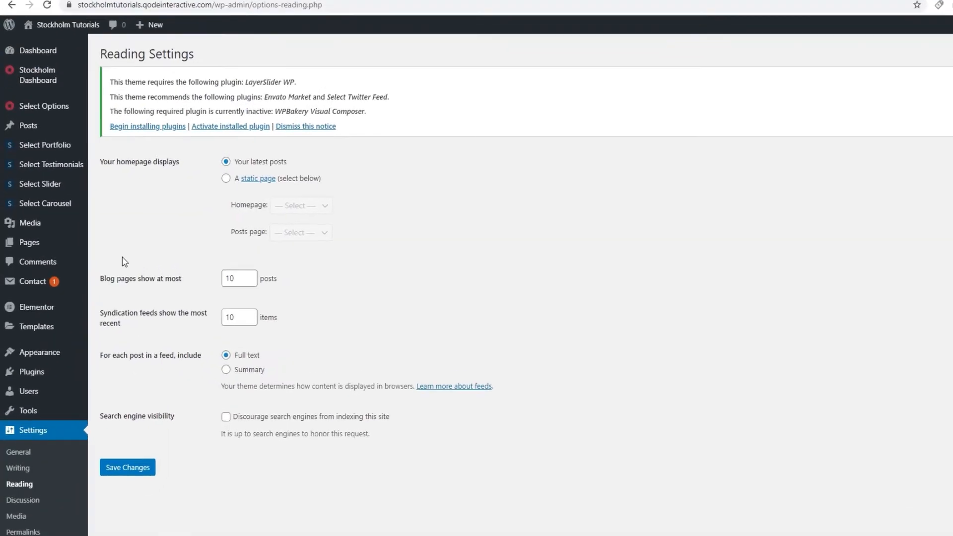
pyautogui.moveTo(91, 169); pyautogui.dragTo(196, 162)
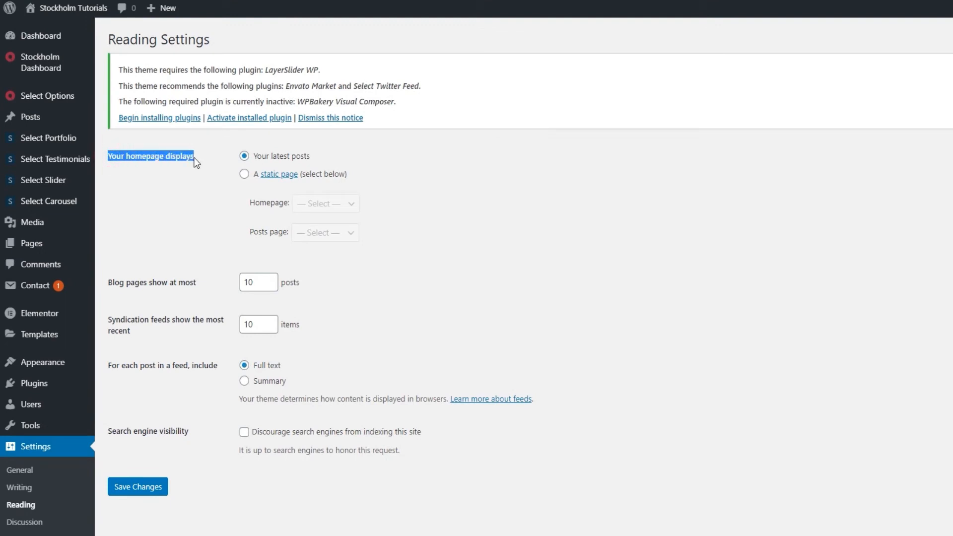
pyautogui.click(243, 175)
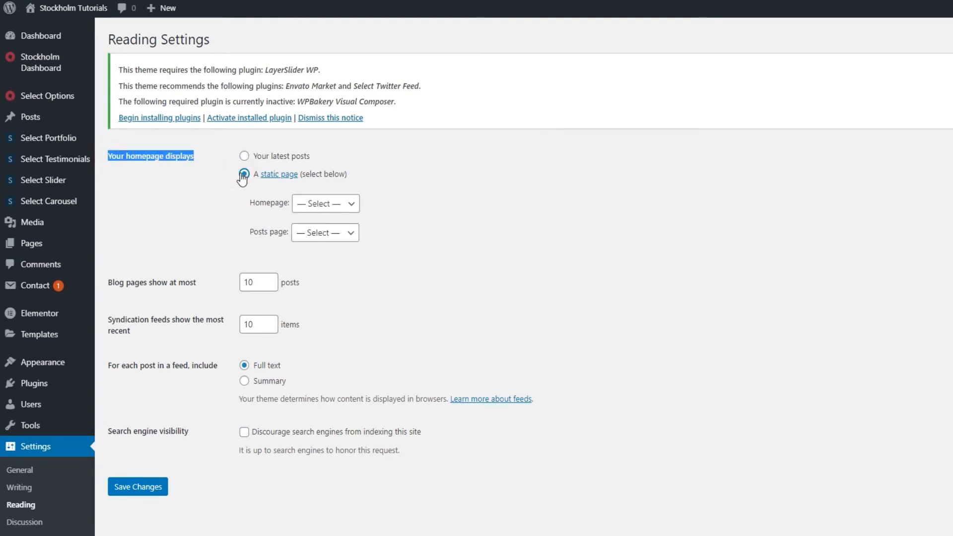
pyautogui.click(325, 204)
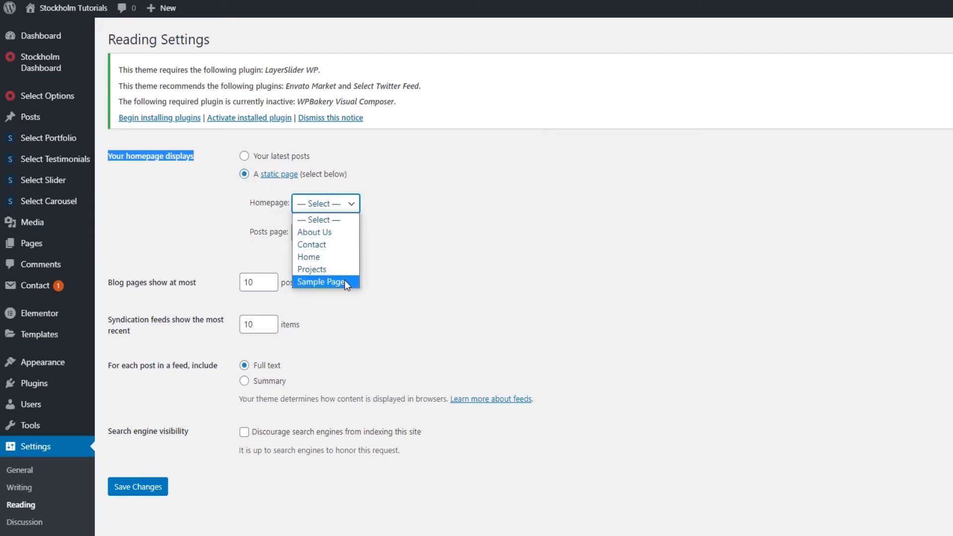
pyautogui.click(320, 258)
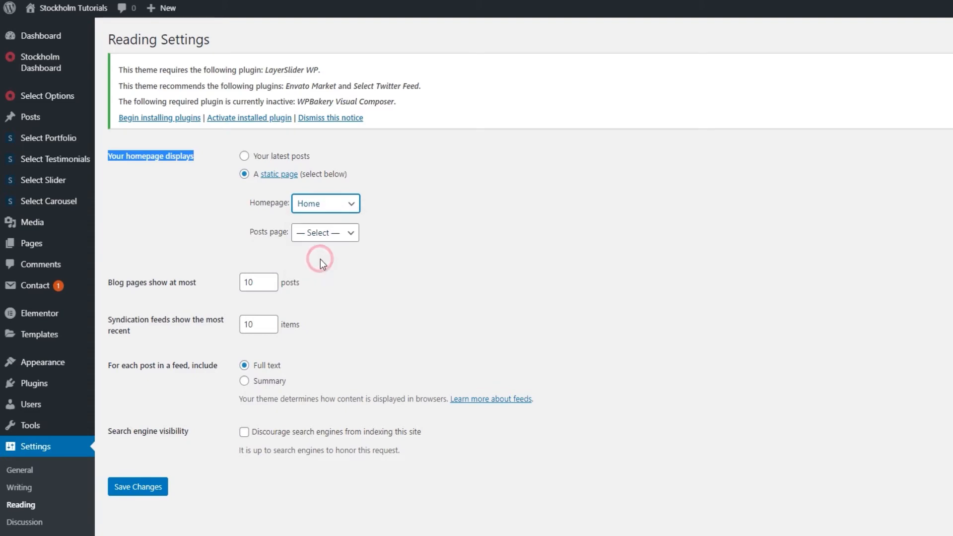
pyautogui.click(457, 293)
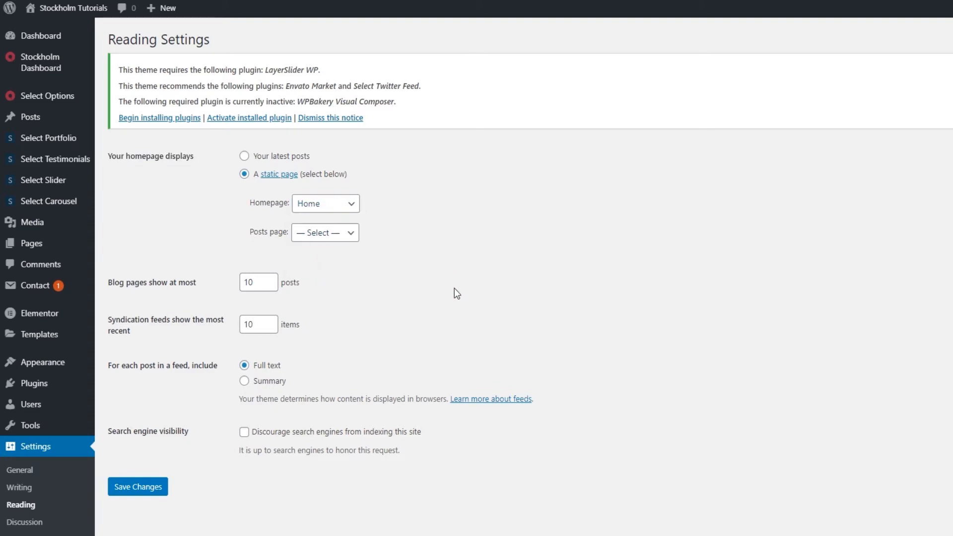
pyautogui.click(135, 487)
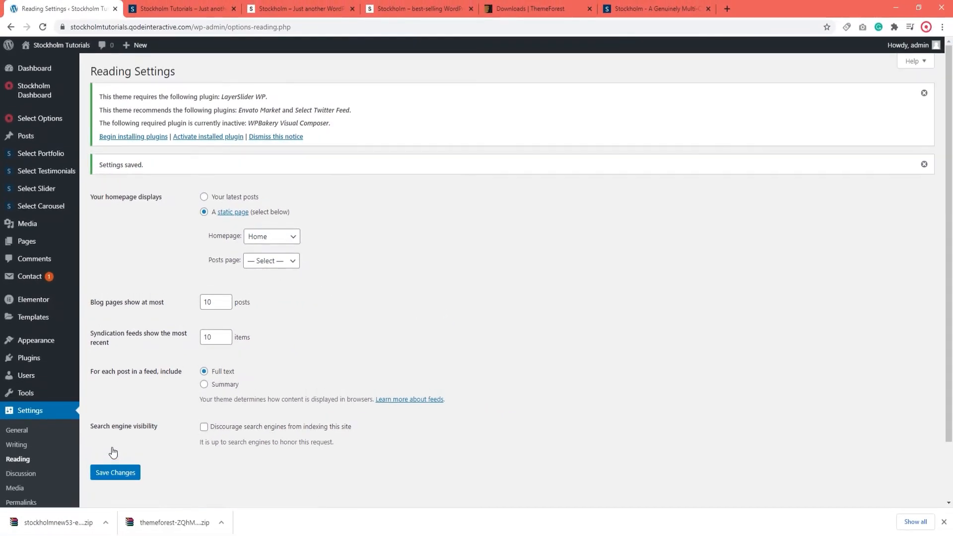
# Reload the site's front page to check the newly assigned Home page
pyautogui.click(160, 10)
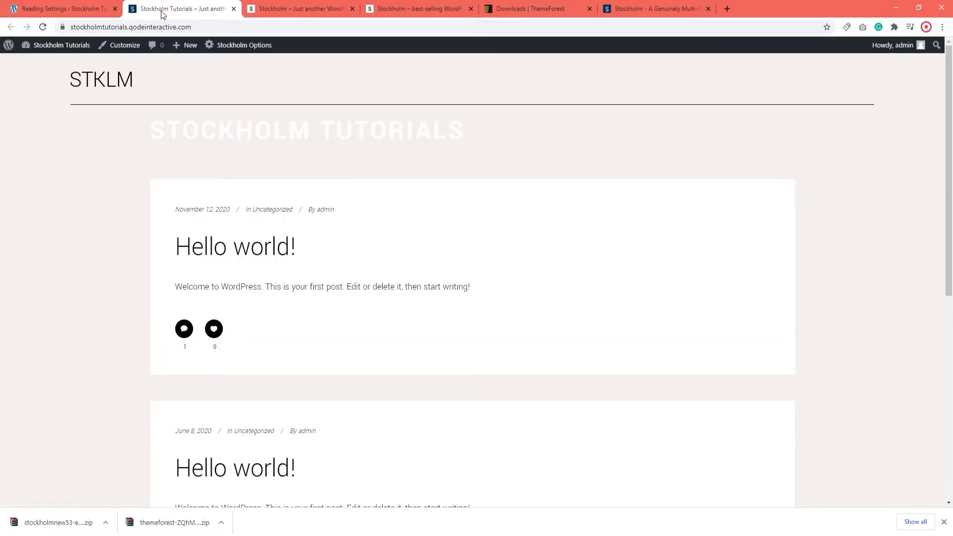
pyautogui.click(45, 29)
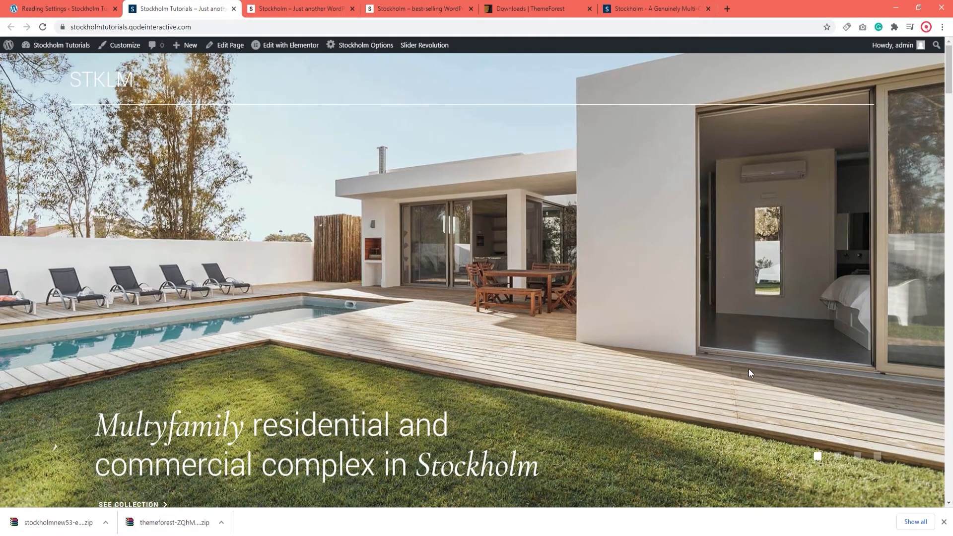
pyautogui.scroll(-5, 749, 368)
pyautogui.scroll(5, 748, 374)
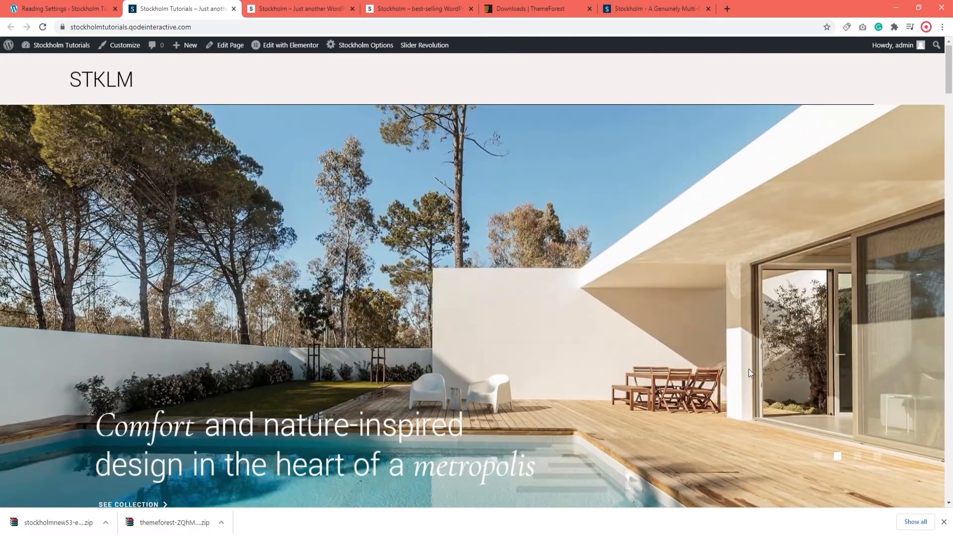
# Open the General section of the theme's Select Options and save the options
pyautogui.click(62, 8)
pyautogui.click(45, 124)
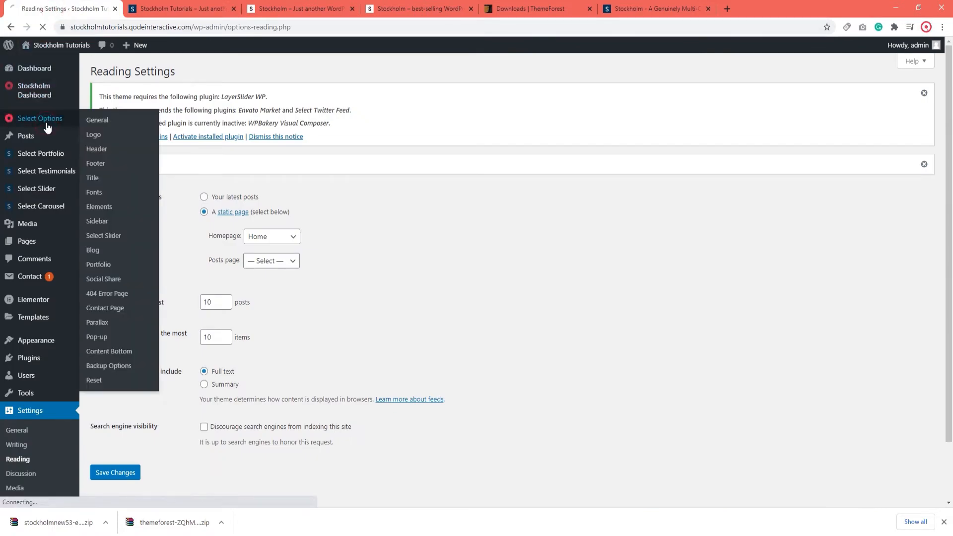
pyautogui.click(889, 150)
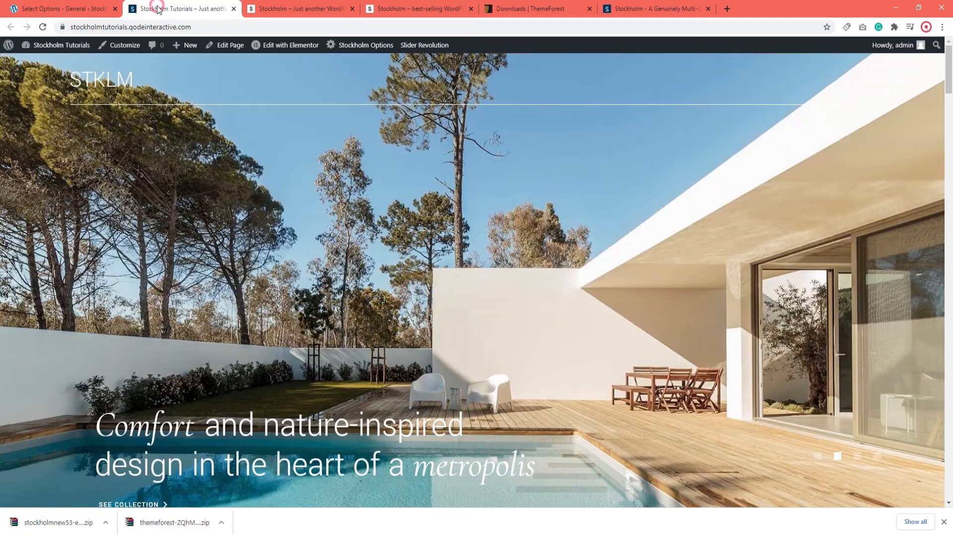
# Reload the front page again and examine its slider and portfolio sections with the saved theme options
pyautogui.click(182, 8)
pyautogui.click(42, 26)
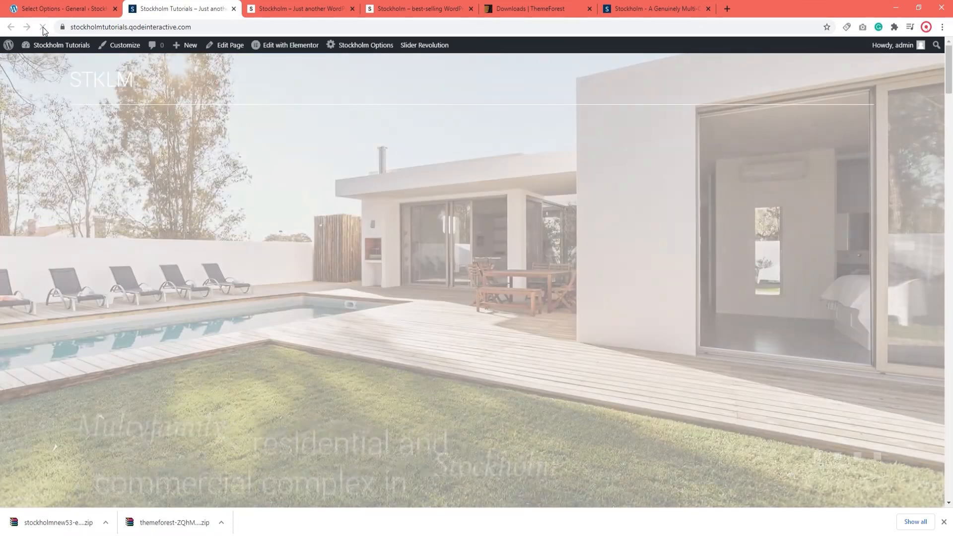
pyautogui.scroll(-10, 733, 225)
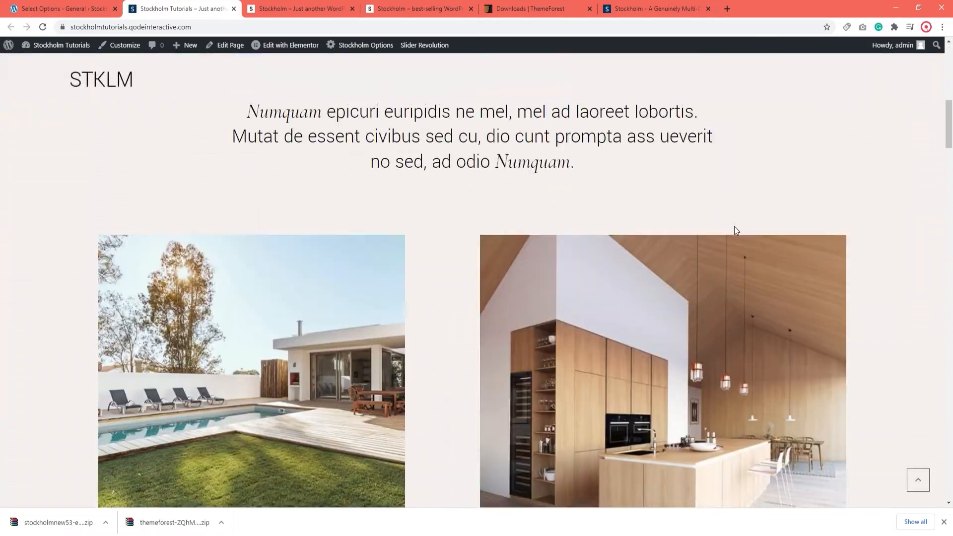
pyautogui.scroll(-3, 735, 231)
pyautogui.scroll(12, 736, 231)
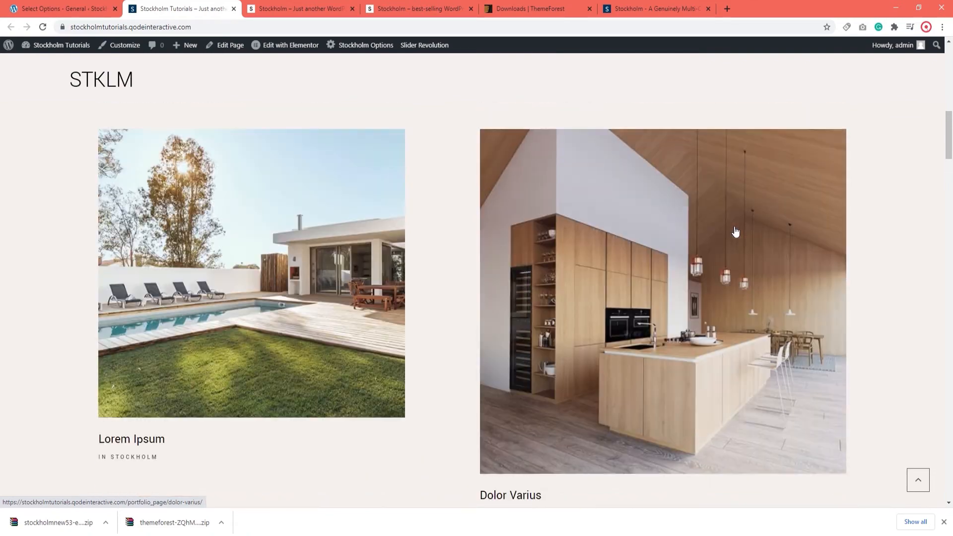
pyautogui.scroll(5, 734, 226)
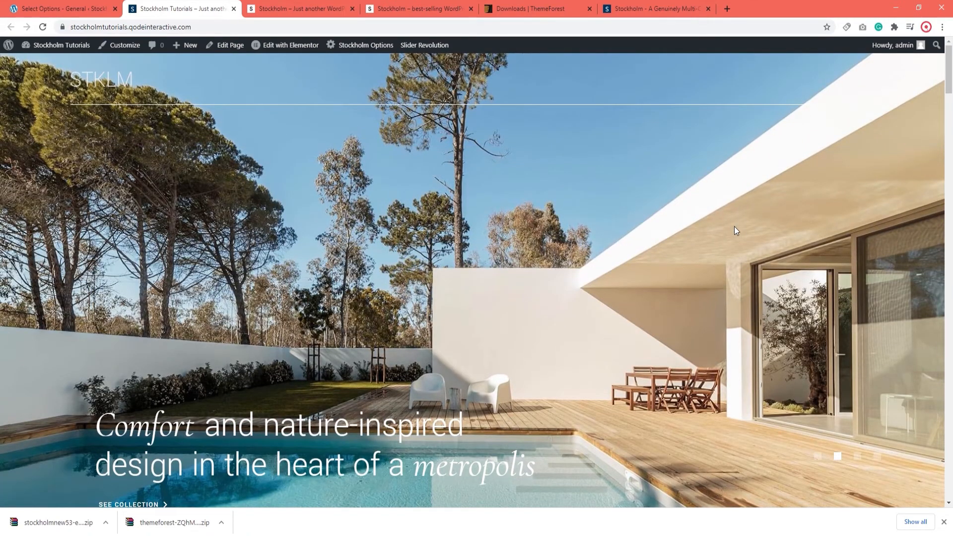
# Set the site's permalink structure to Post name and save the permalink settings
pyautogui.click(89, 13)
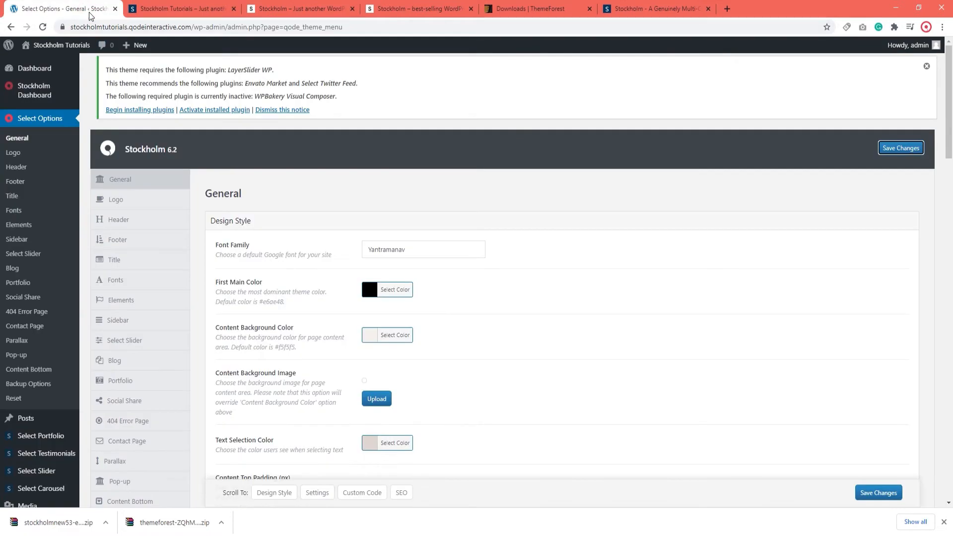
pyautogui.scroll(-6, 61, 262)
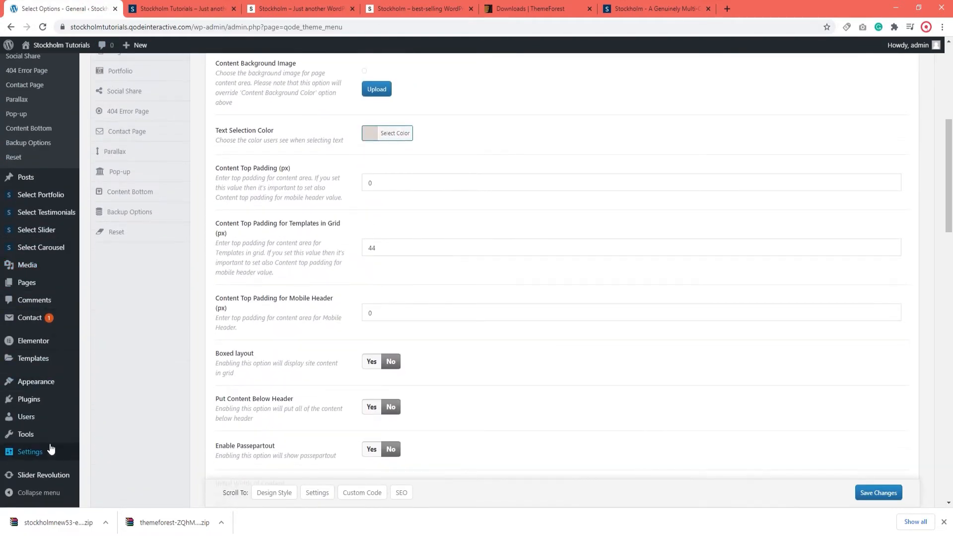
pyautogui.moveTo(50, 449)
pyautogui.click(95, 465)
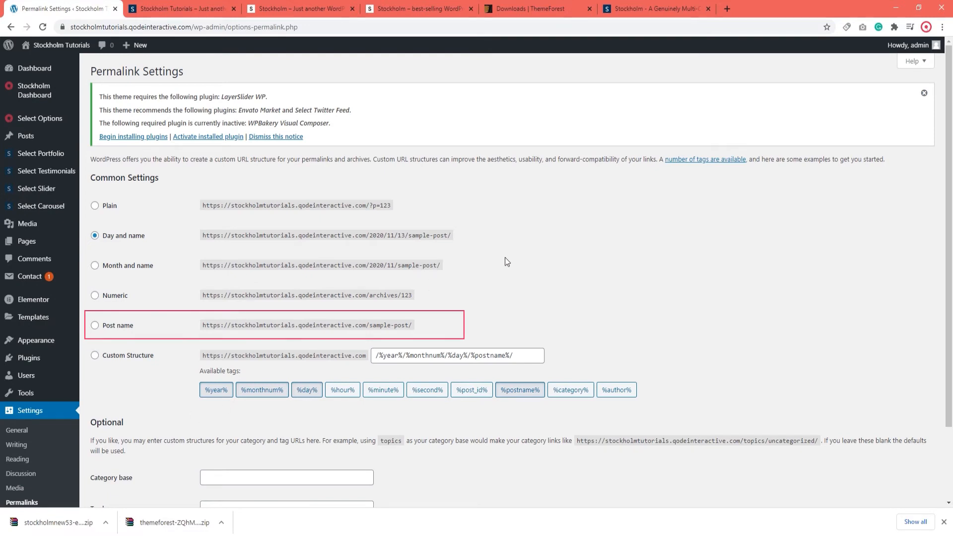
pyautogui.click(95, 327)
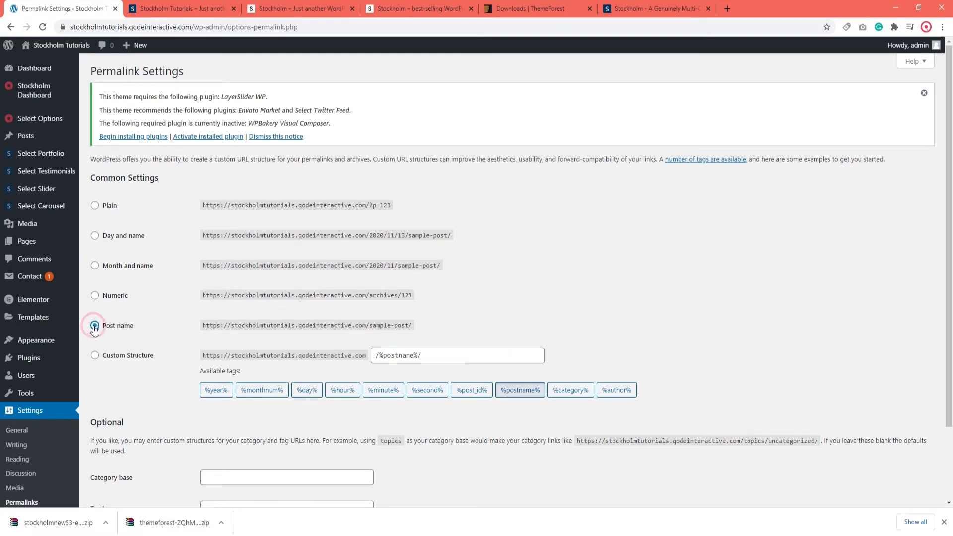
pyautogui.scroll(-2, 518, 302)
pyautogui.click(136, 457)
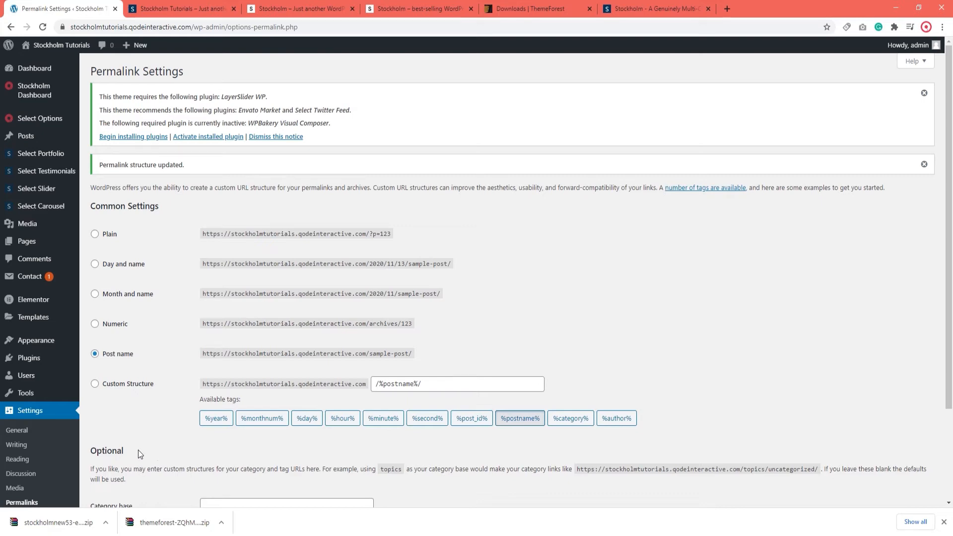
# Check the site header for navigation, assign the menu named Menu to Top Navigation and Mobile Navigation, and save it
pyautogui.click(171, 12)
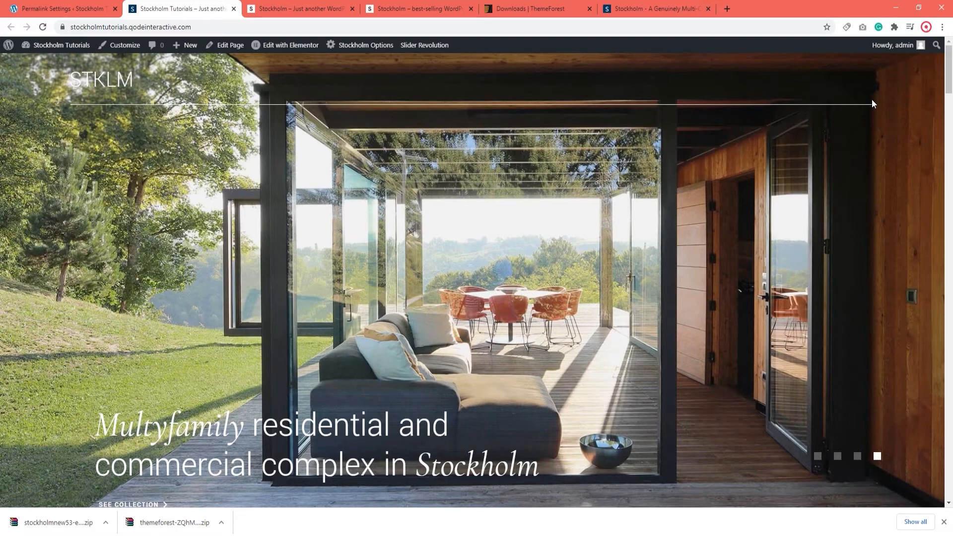
pyautogui.click(64, 8)
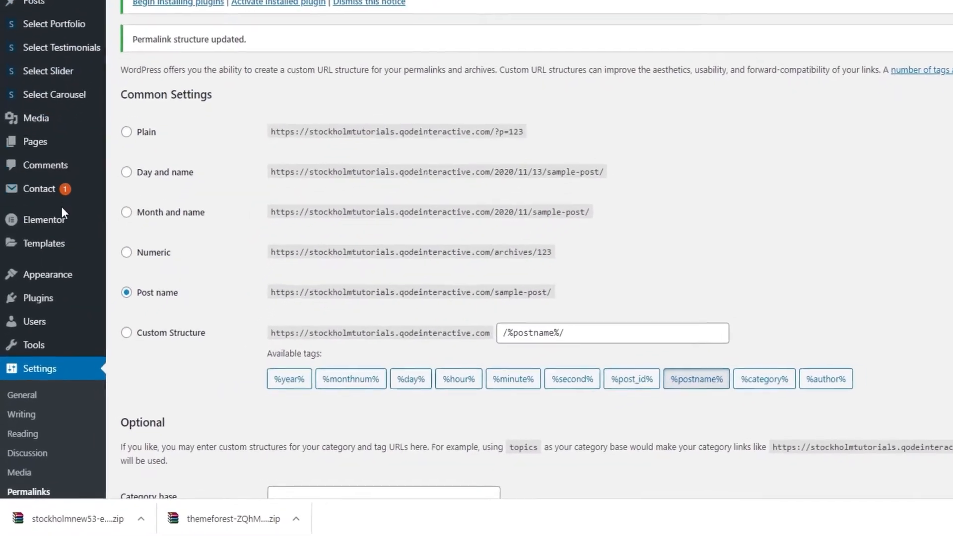
pyautogui.moveTo(45, 275)
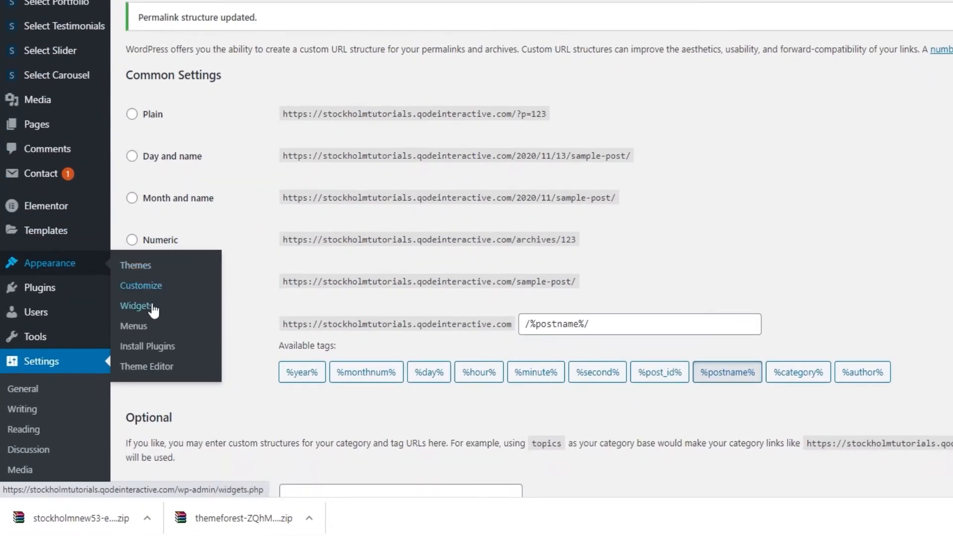
pyautogui.click(131, 311)
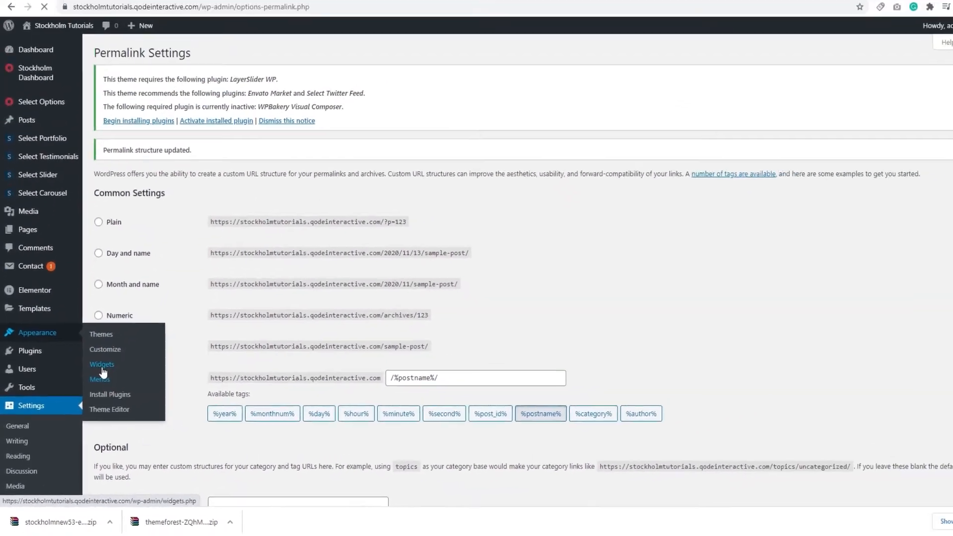
pyautogui.click(101, 378)
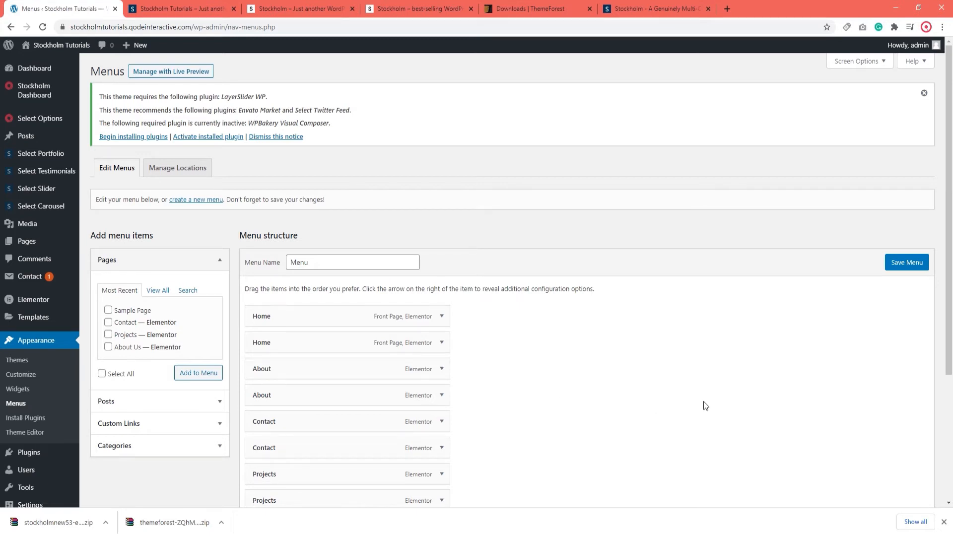
pyautogui.scroll(-4, 703, 404)
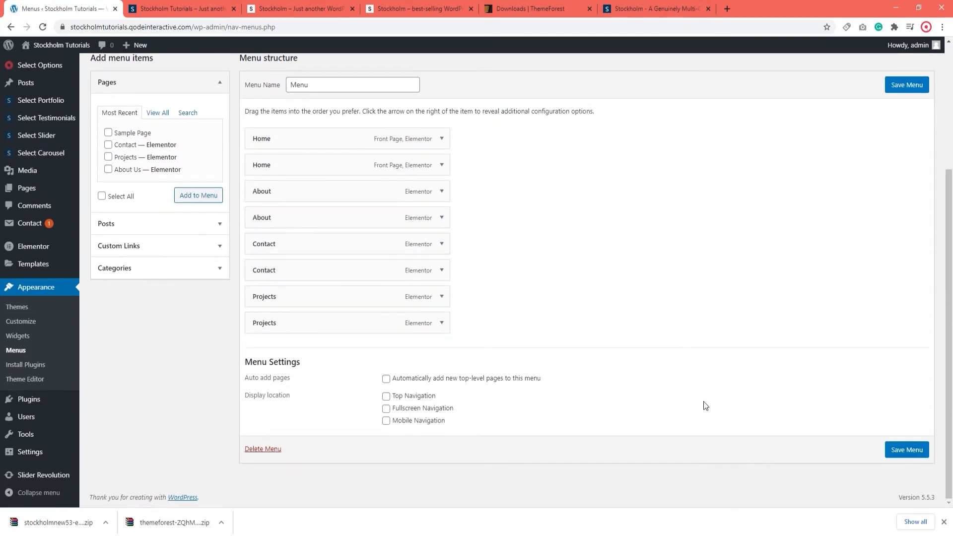
pyautogui.click(408, 398)
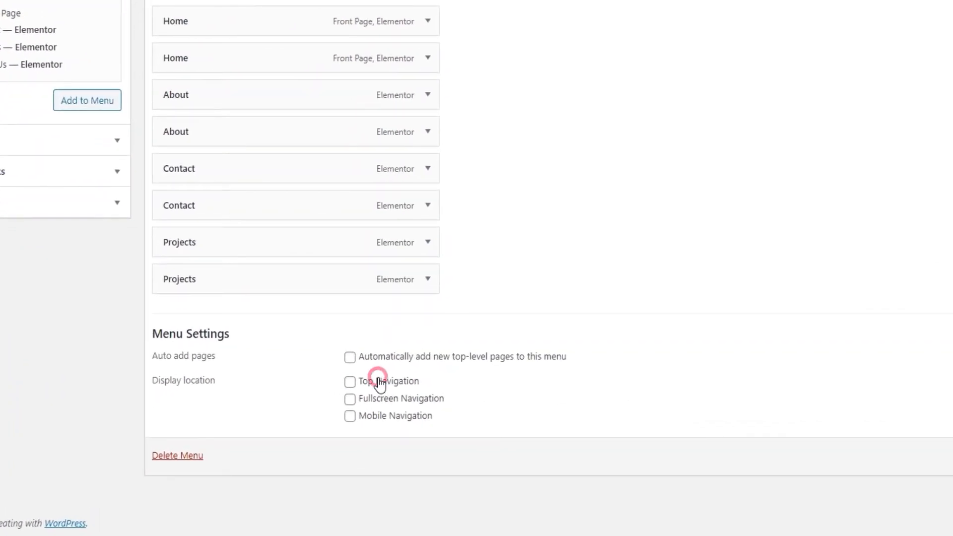
pyautogui.click(379, 417)
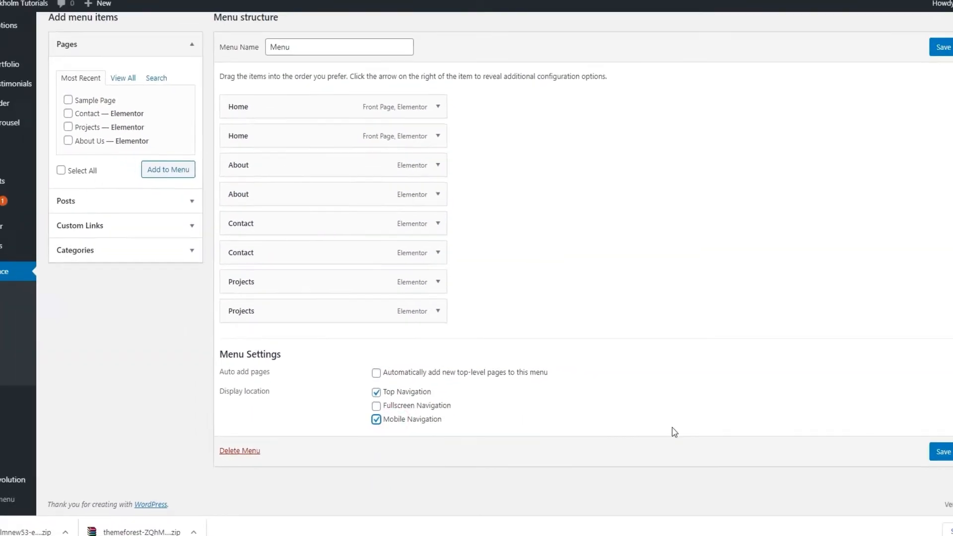
pyautogui.click(899, 457)
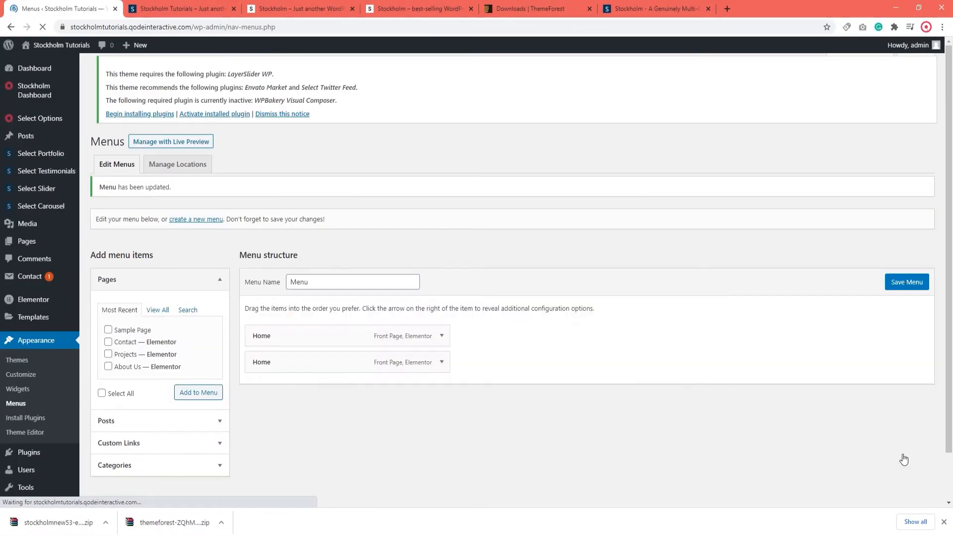
# Reload the site's front page and check its header navigation after the menu location assignment
pyautogui.click(171, 9)
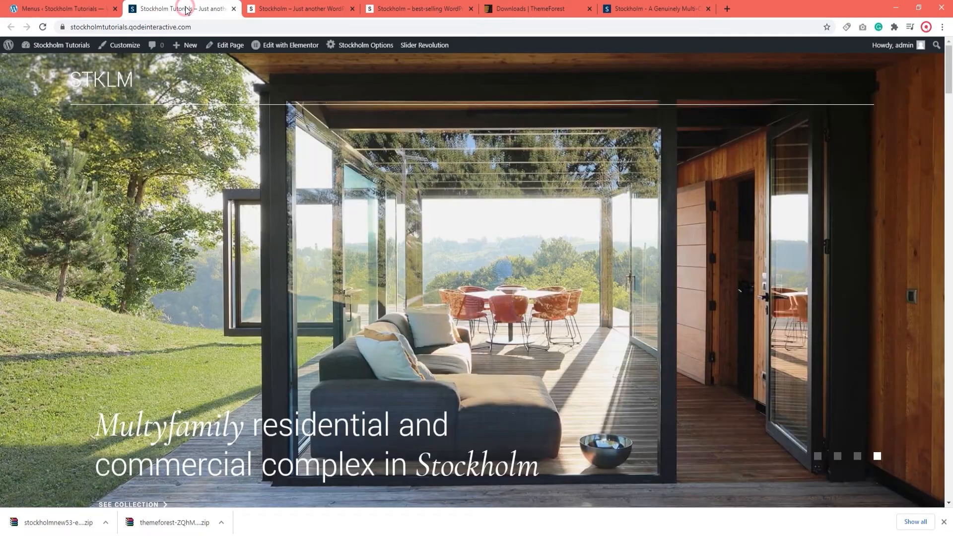
pyautogui.click(43, 26)
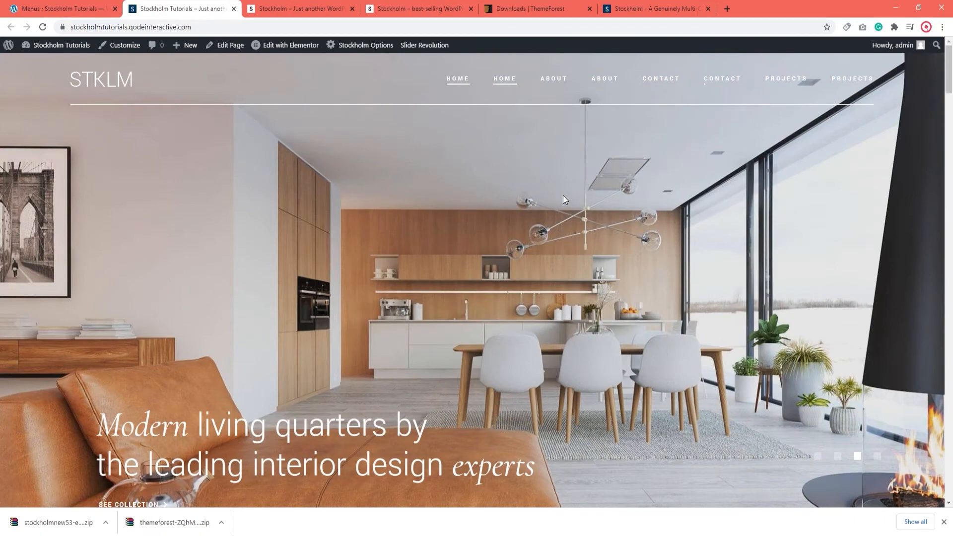
# Search the plugin directory for Quick Remove Menu HPThemes, and install and activate the Quick remove menu item plugin
pyautogui.click(89, 8)
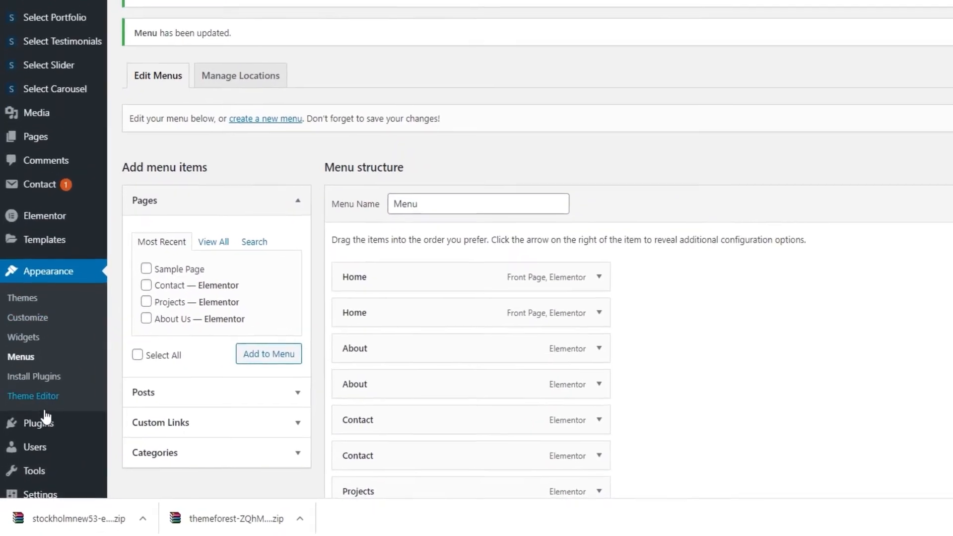
pyautogui.moveTo(28, 453)
pyautogui.click(93, 463)
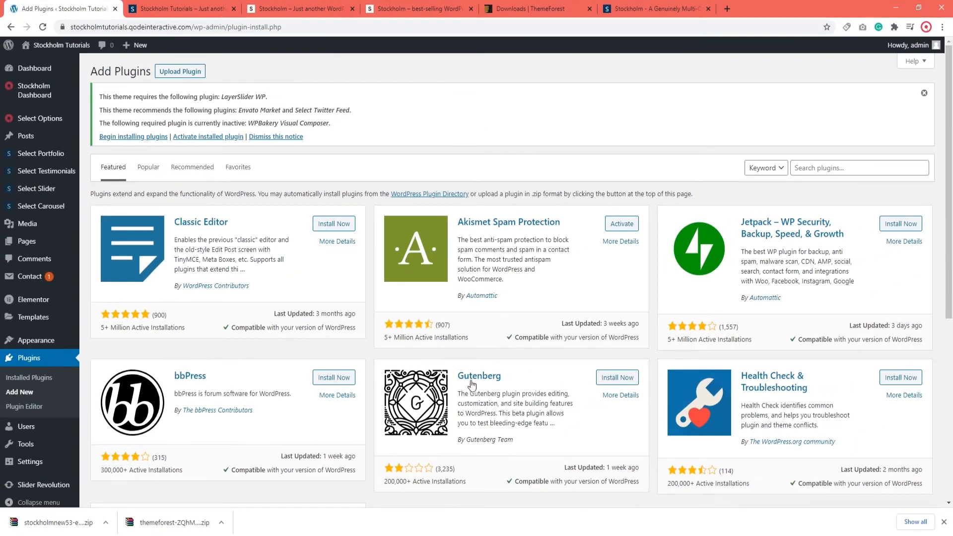
pyautogui.click(814, 171)
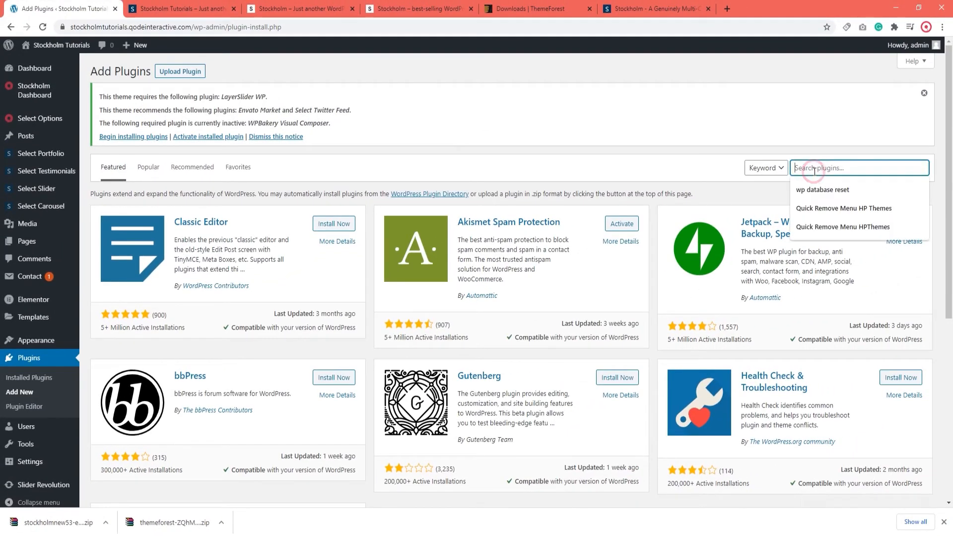
pyautogui.click(815, 228)
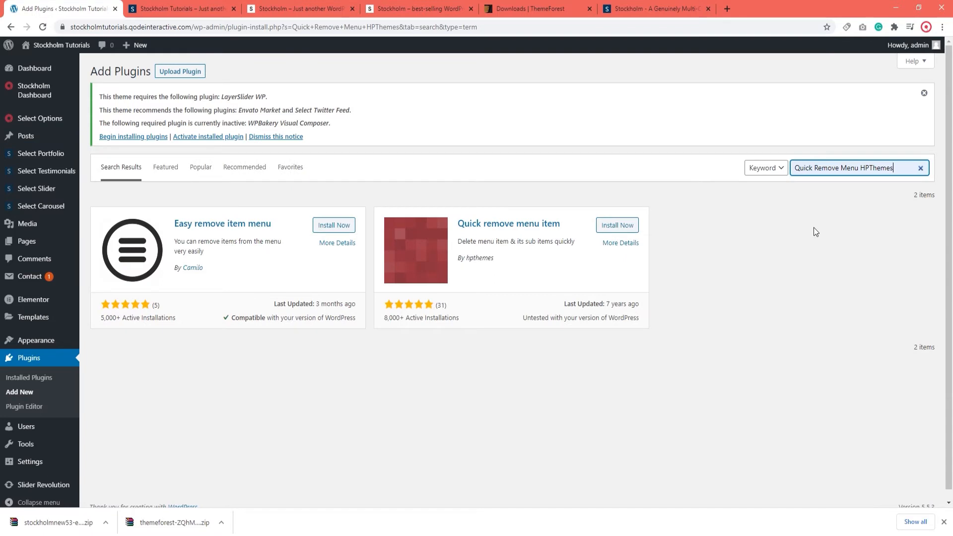
pyautogui.click(620, 226)
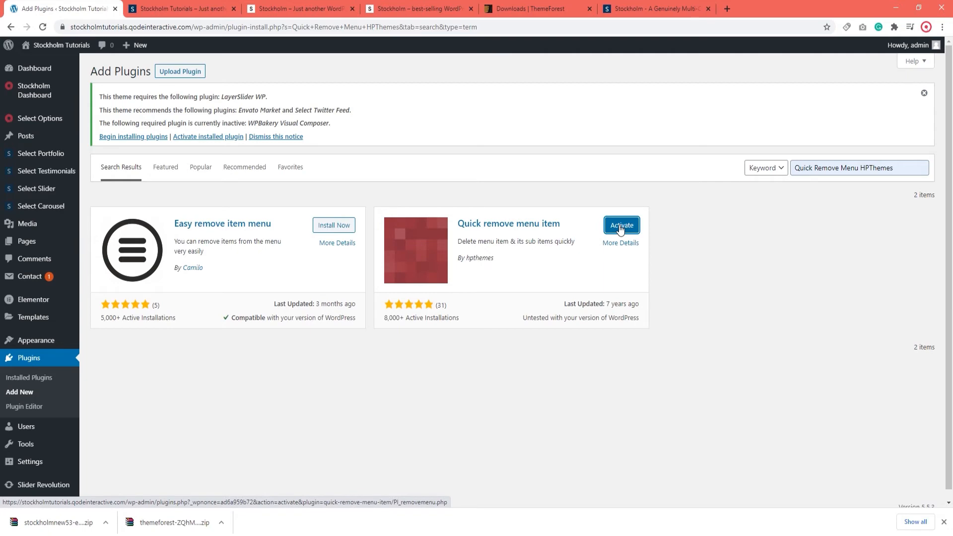
pyautogui.click(620, 226)
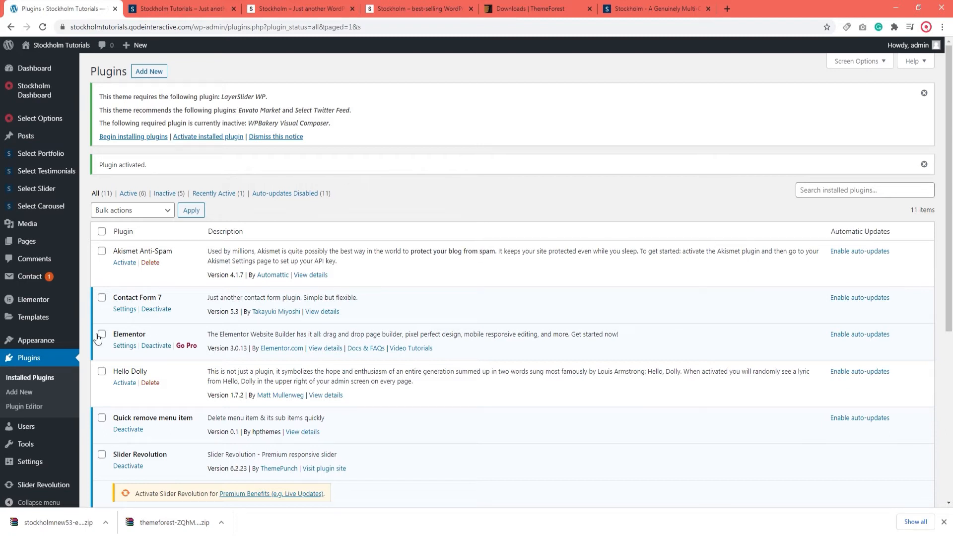
# Remove the duplicate Home, About, Contact and Projects items from the menu named Menu and save it
pyautogui.moveTo(42, 342)
pyautogui.click(103, 386)
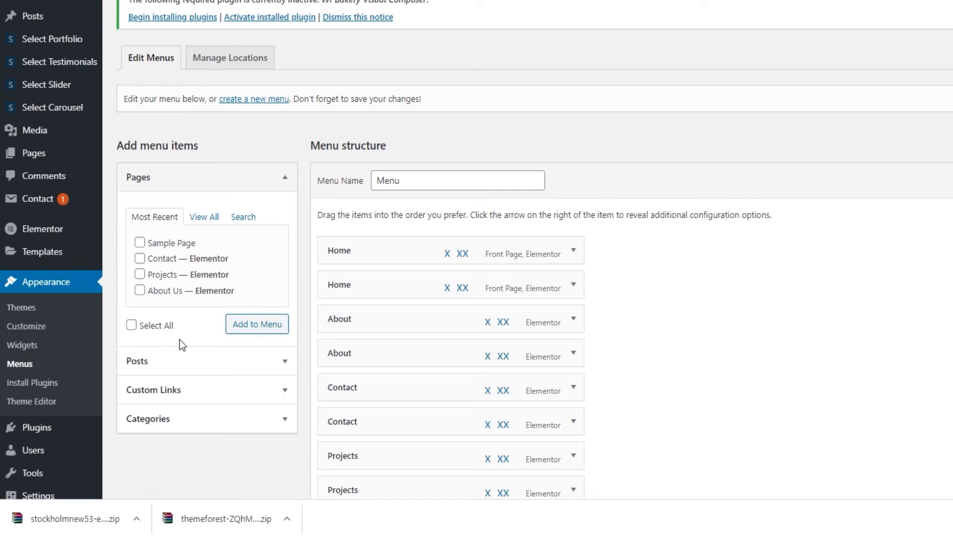
pyautogui.click(447, 289)
pyautogui.click(487, 323)
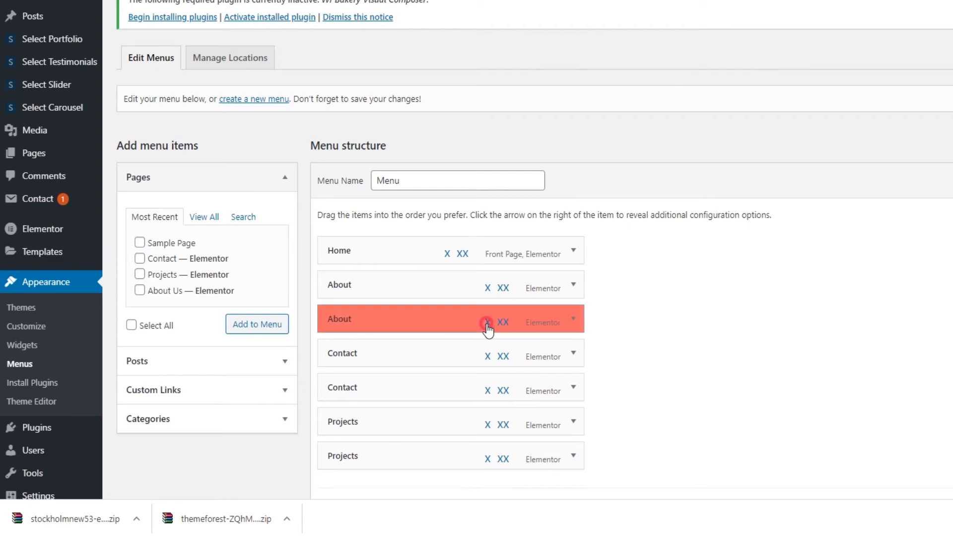
pyautogui.click(488, 357)
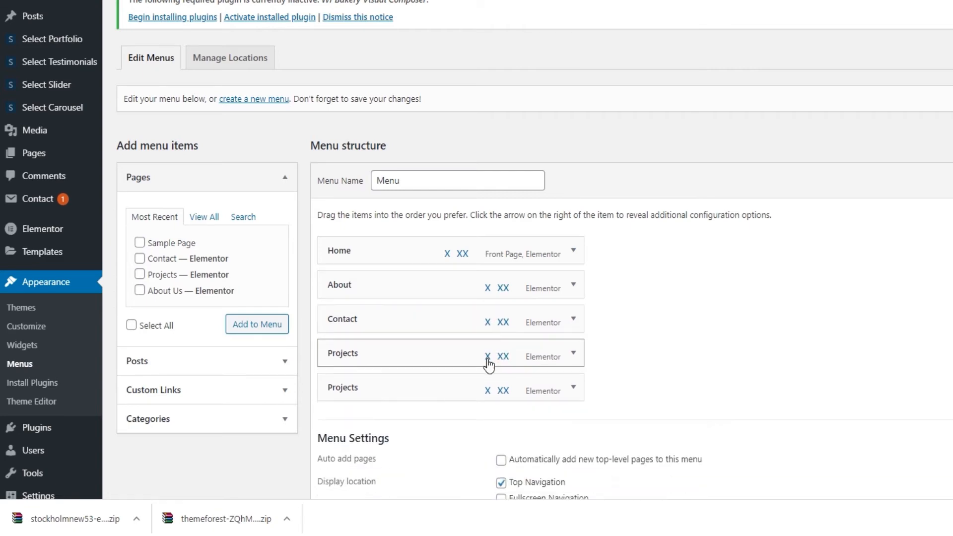
pyautogui.click(488, 392)
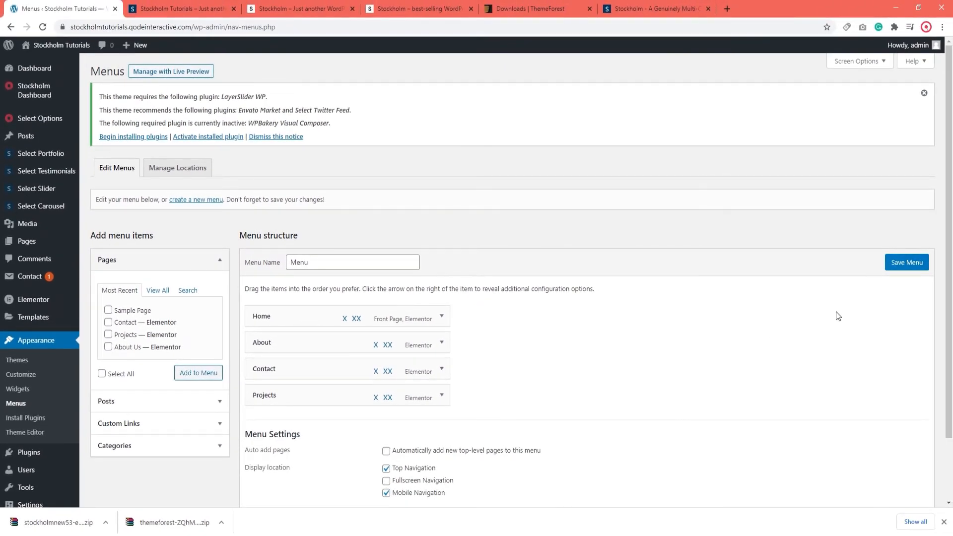
pyautogui.click(931, 261)
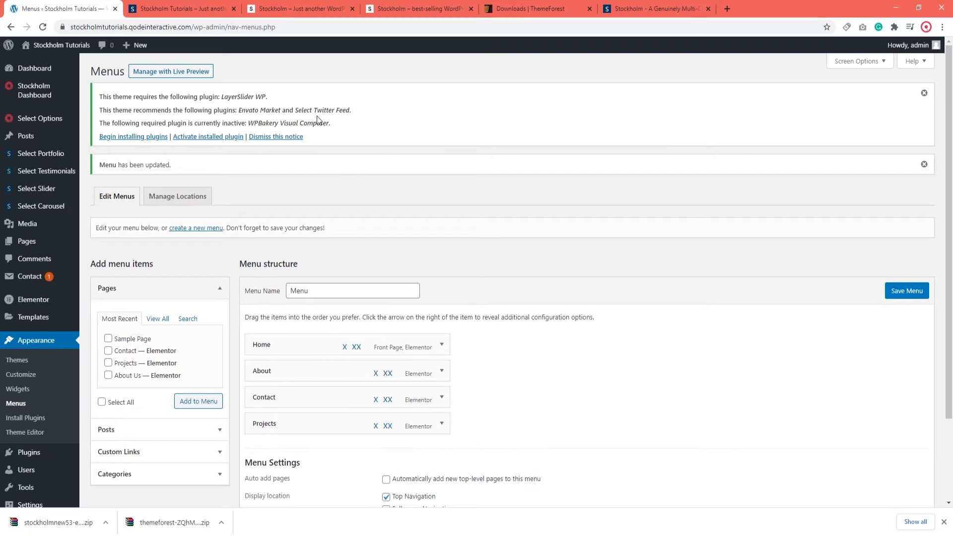
# Reload the front page to check the header navigation without the duplicate menu items
pyautogui.click(193, 7)
pyautogui.click(43, 28)
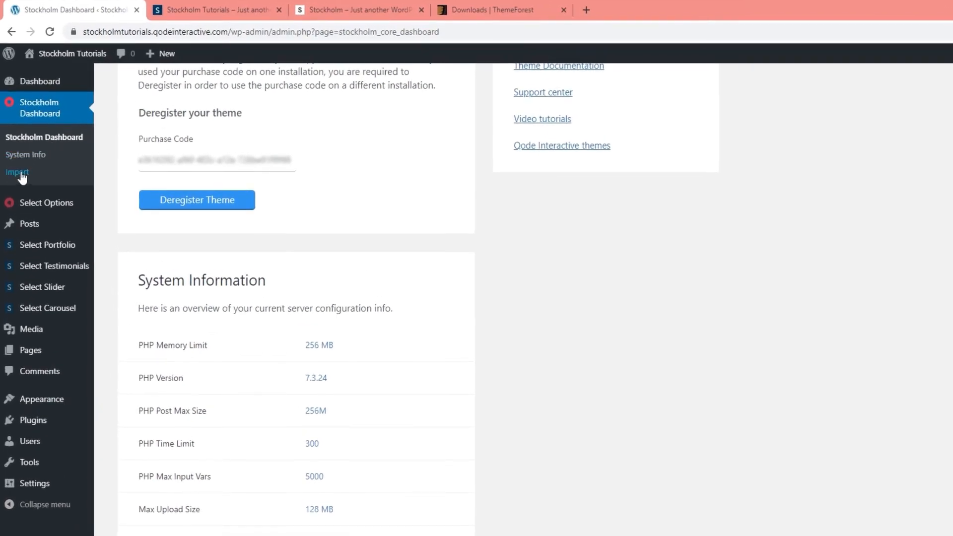
# Open the Arne demo's import dialog from the Architecture & Property demos and activate Elementor, Revolution Slider and Contact Form 7 there
pyautogui.click(20, 174)
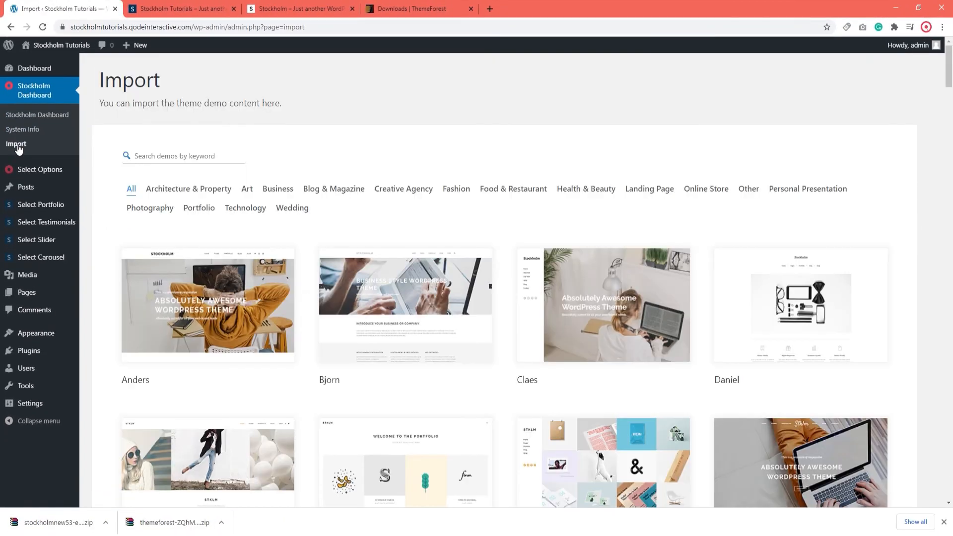
pyautogui.click(169, 189)
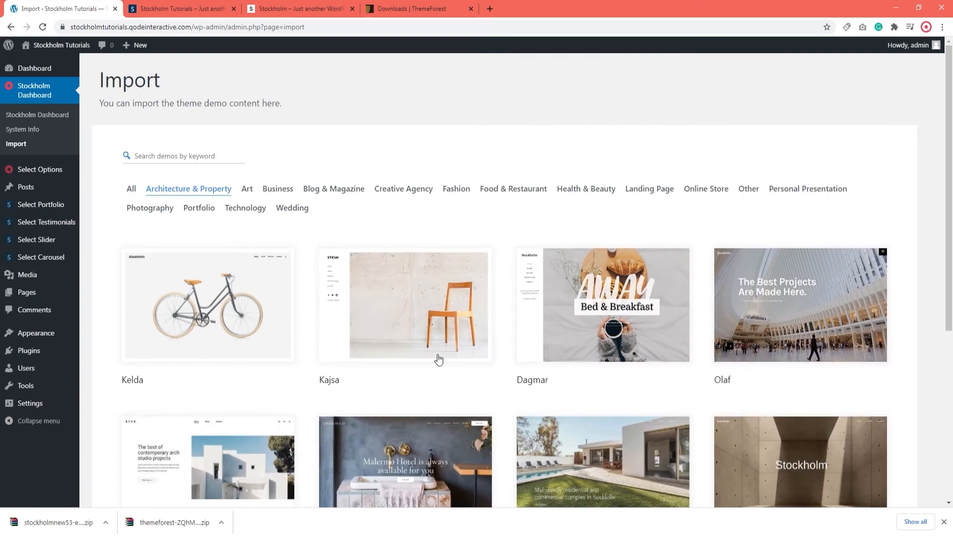
pyautogui.scroll(-2, 393, 331)
pyautogui.click(597, 380)
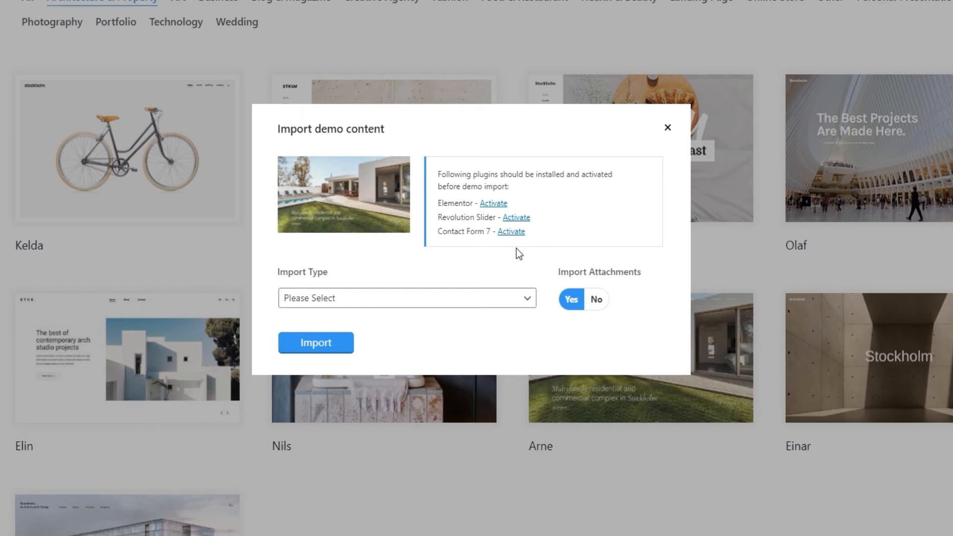
pyautogui.click(495, 204)
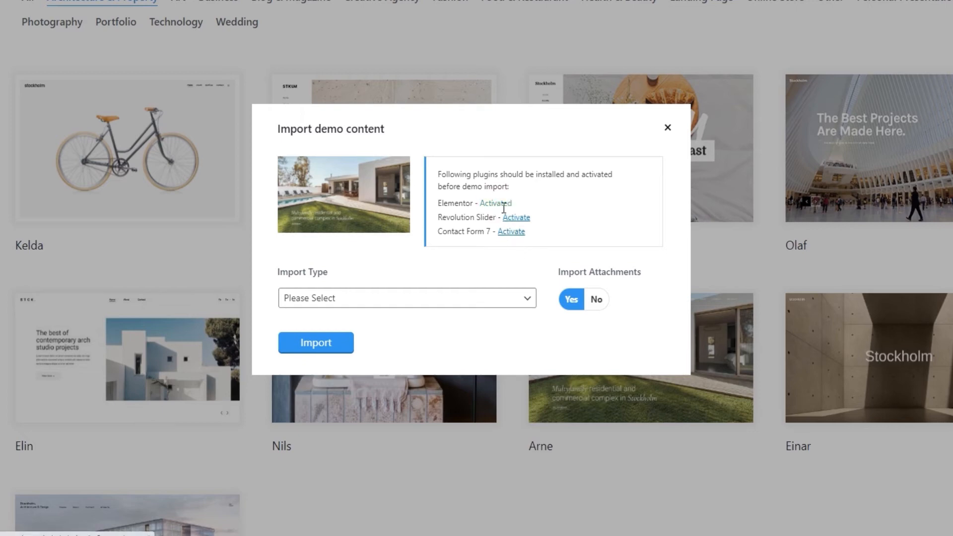
pyautogui.click(516, 218)
pyautogui.click(511, 232)
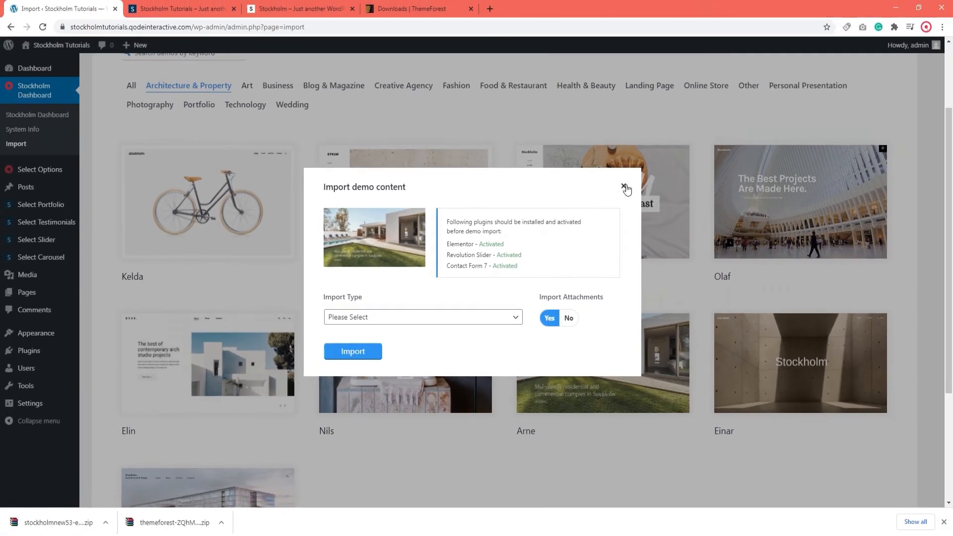
pyautogui.click(668, 128)
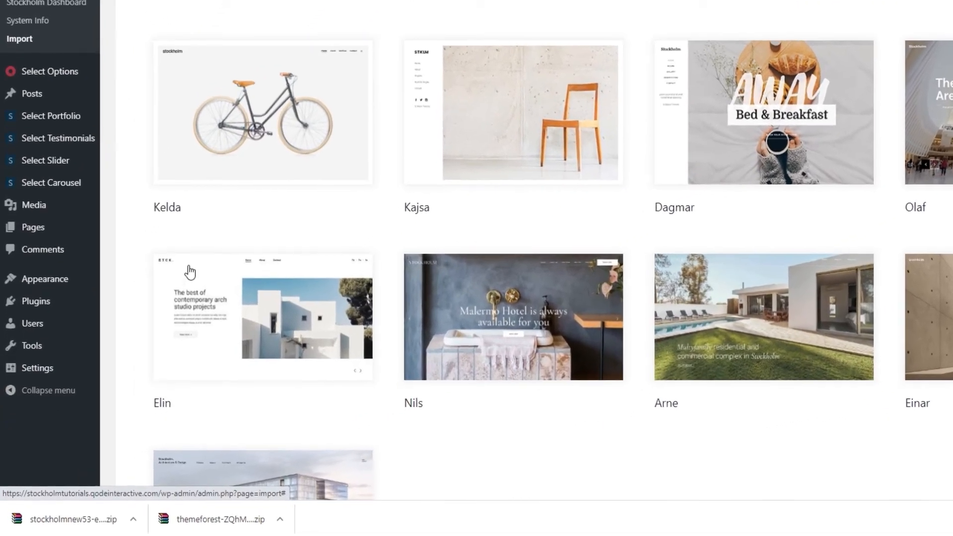
# Review the installed plugins and deactivate Slider Revolution and Contact Form 7
pyautogui.moveTo(18, 355)
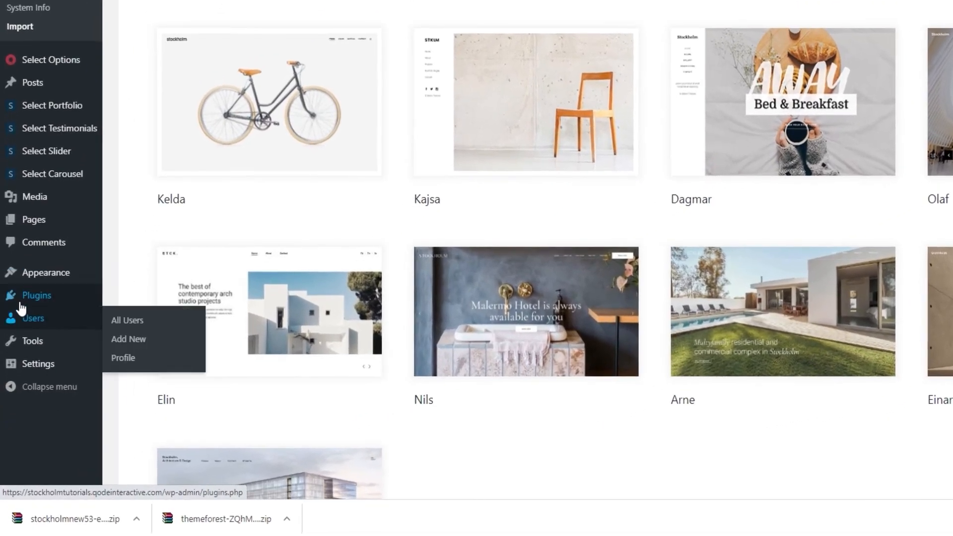
pyautogui.click(21, 303)
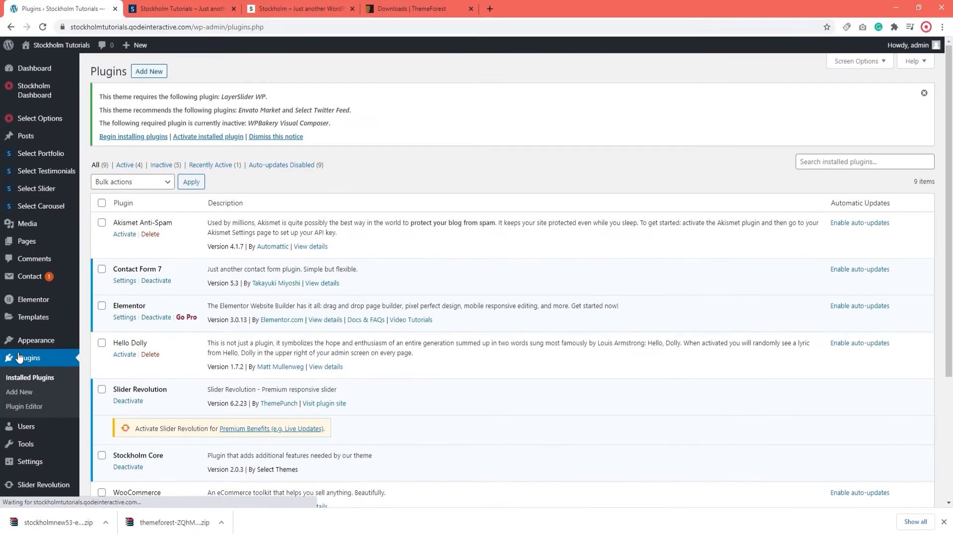
pyautogui.scroll(-3, 467, 378)
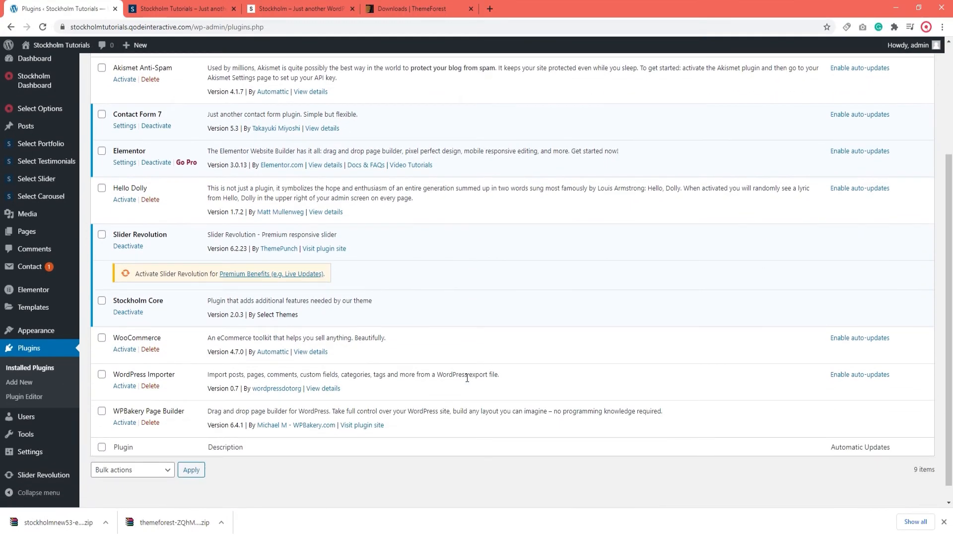
pyautogui.scroll(1, 467, 379)
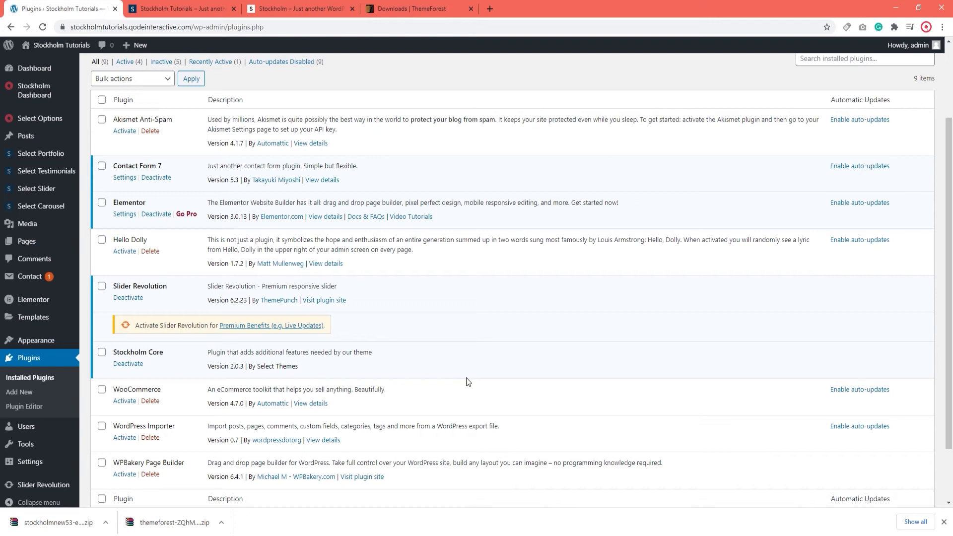
pyautogui.click(128, 298)
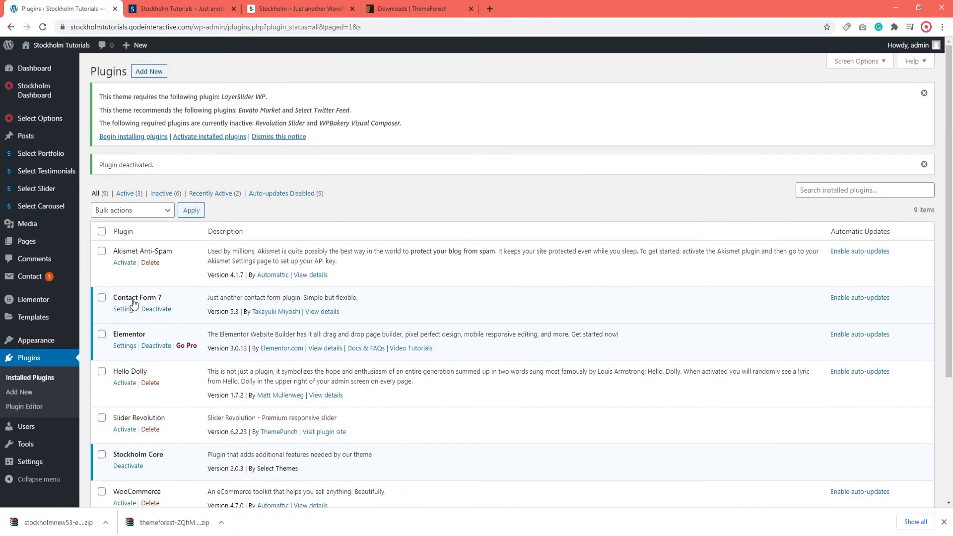
pyautogui.scroll(-3, 490, 357)
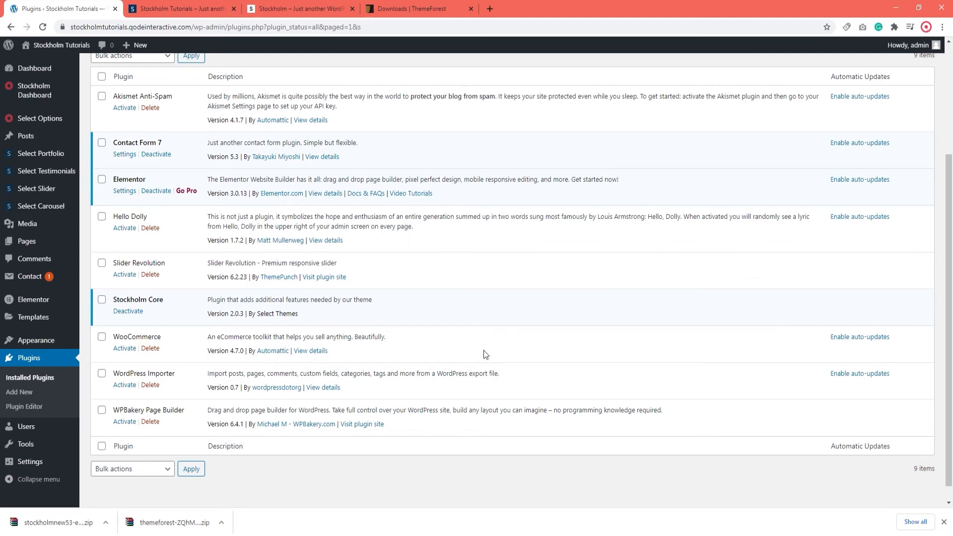
pyautogui.click(167, 154)
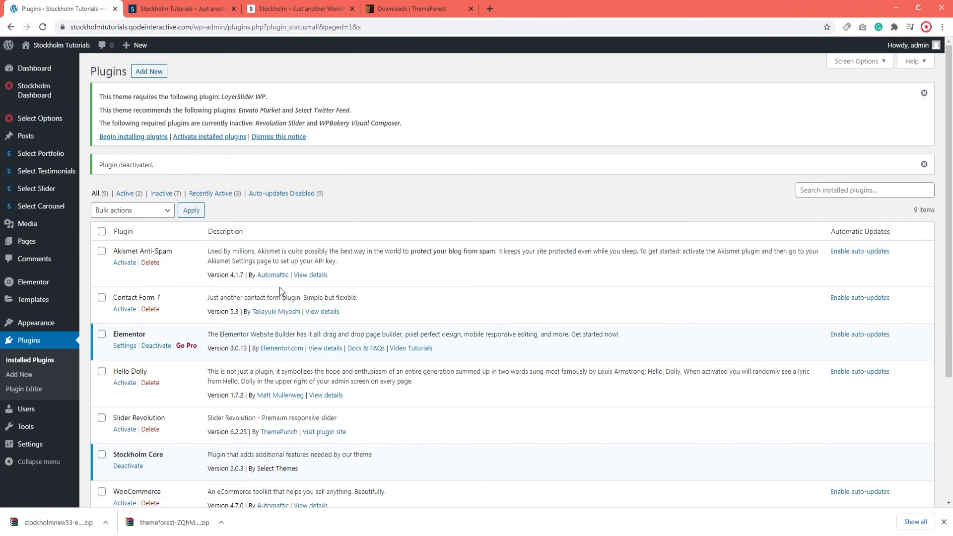
pyautogui.scroll(-3, 581, 385)
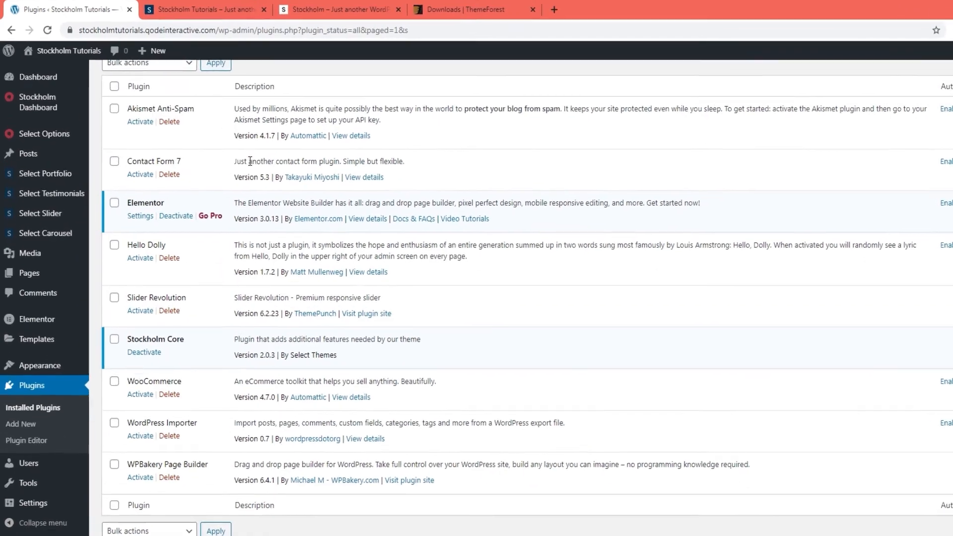
# Open the Arne demo's import dialog from the Architecture & Property category of the theme's demo imports
pyautogui.moveTo(86, 91)
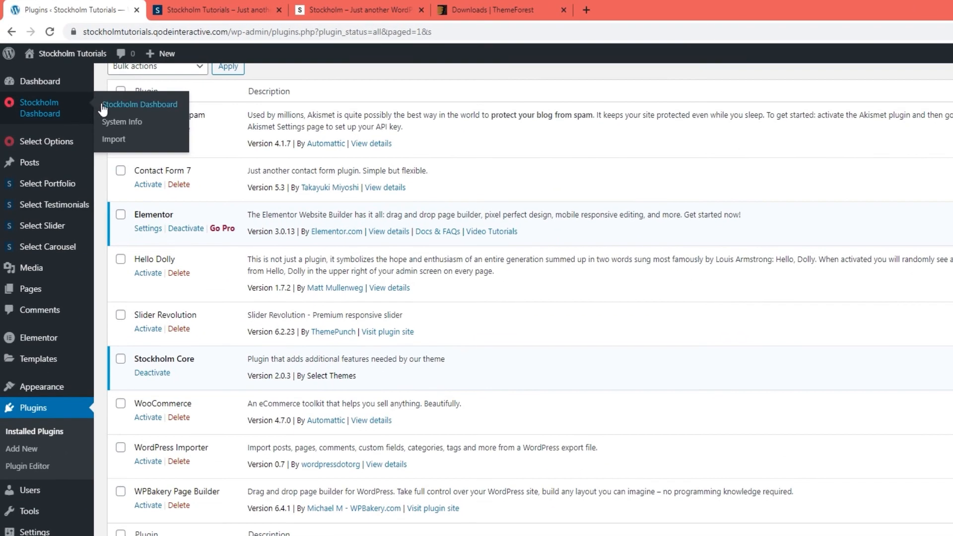
pyautogui.click(114, 139)
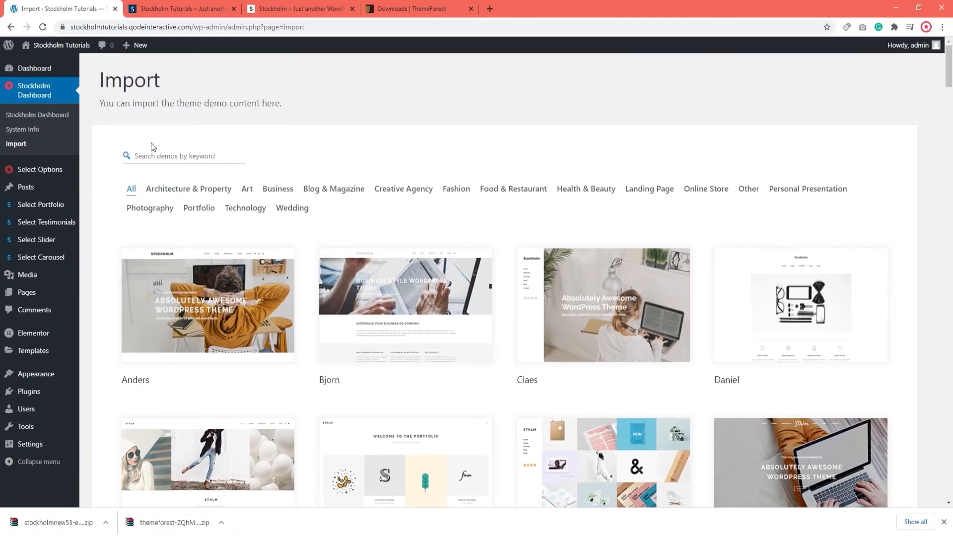
pyautogui.click(177, 189)
pyautogui.scroll(-3, 616, 441)
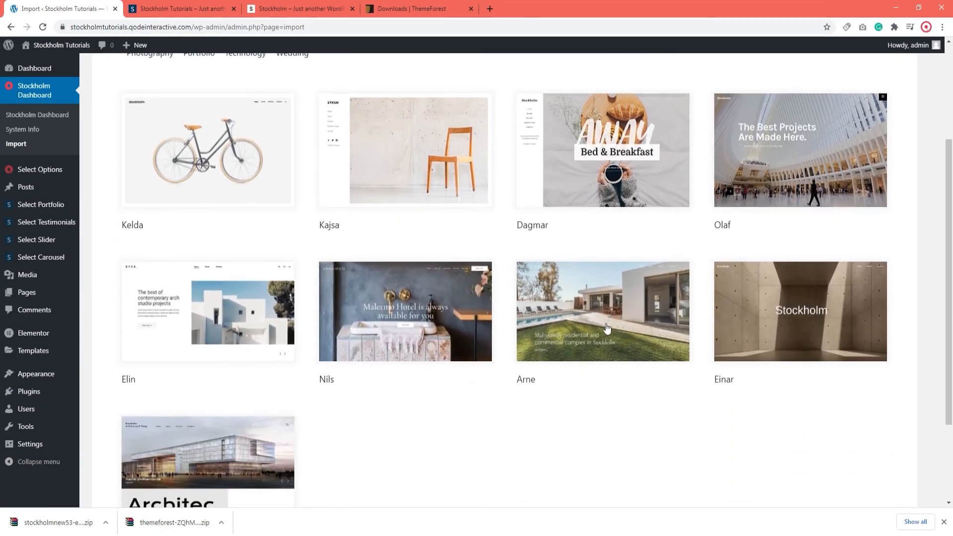
pyautogui.click(617, 341)
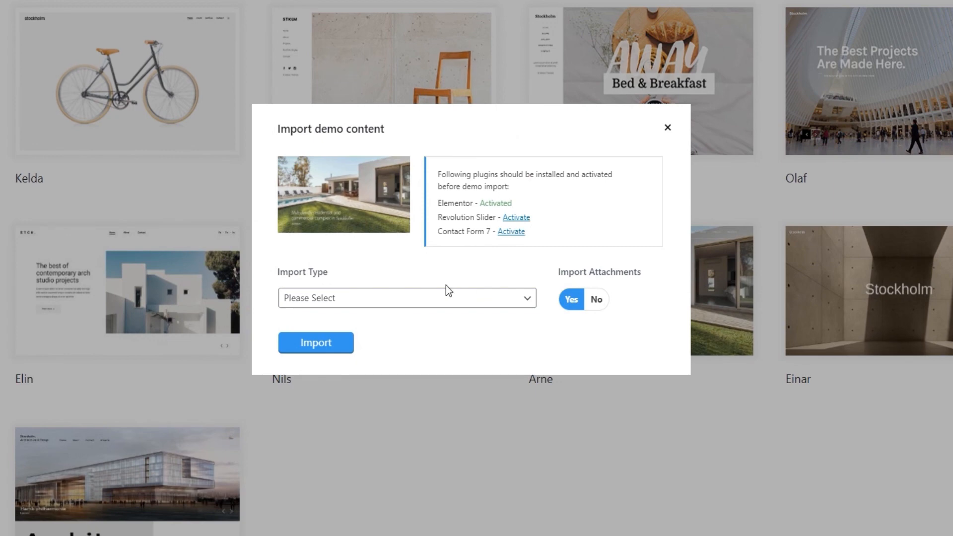
# Import the Arne demo with import type All and attachments set to No, and close the import dialog
pyautogui.click(427, 296)
pyautogui.click(291, 324)
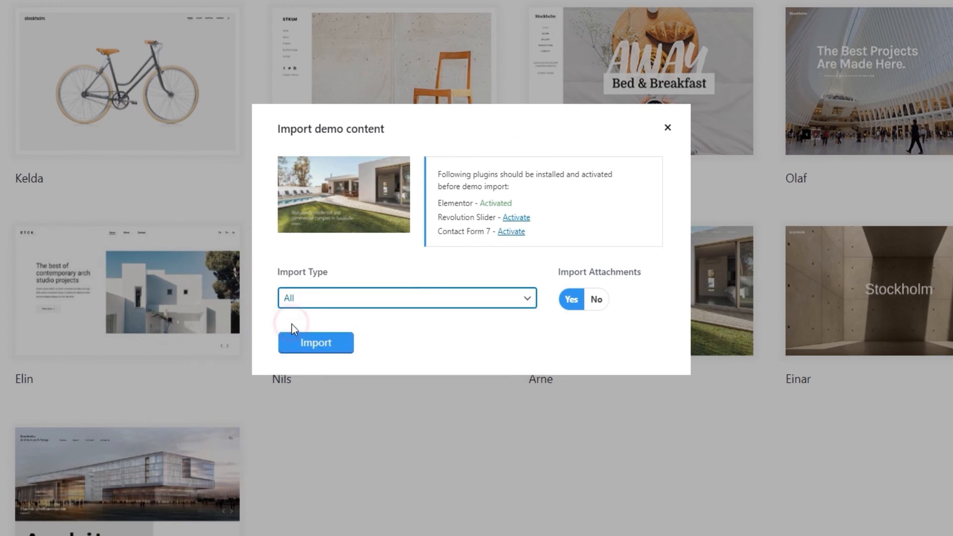
pyautogui.click(596, 301)
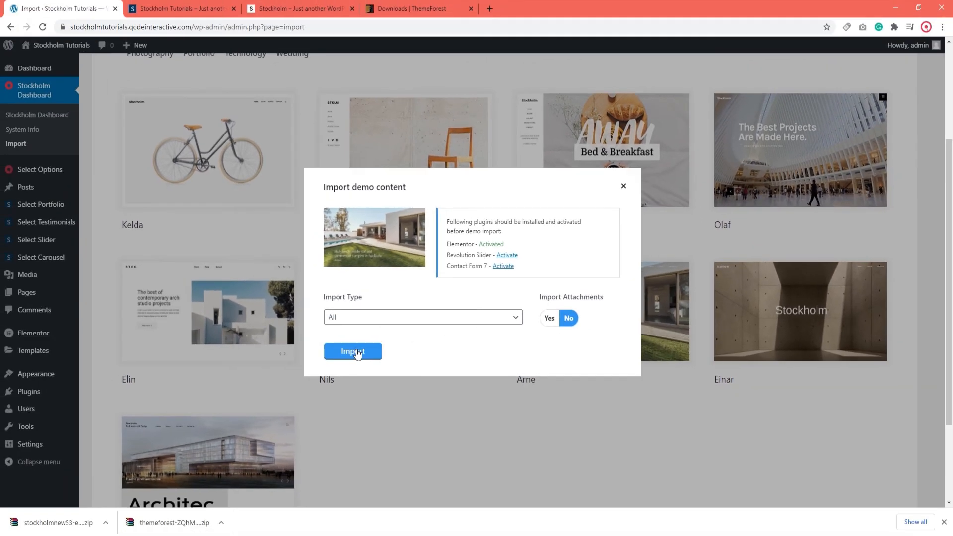
pyautogui.click(320, 343)
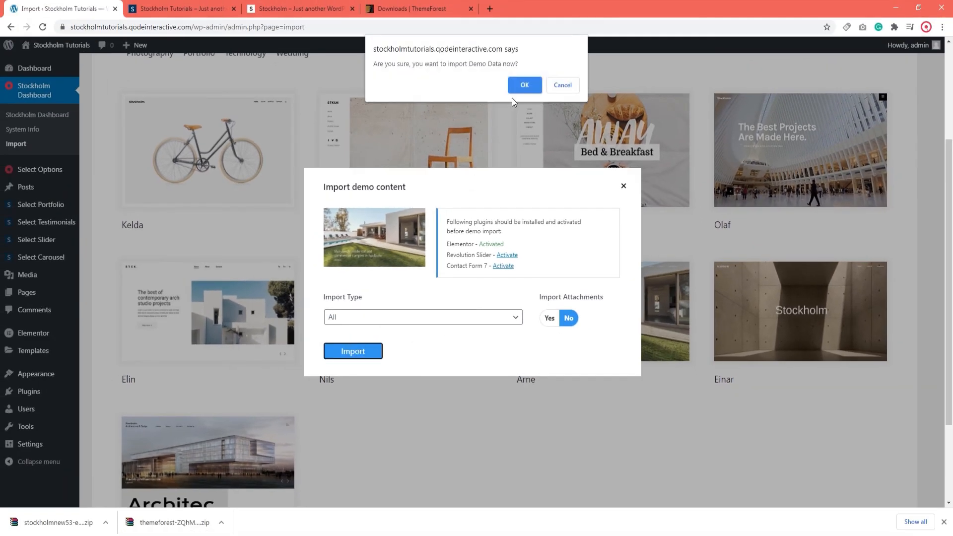
pyautogui.click(519, 86)
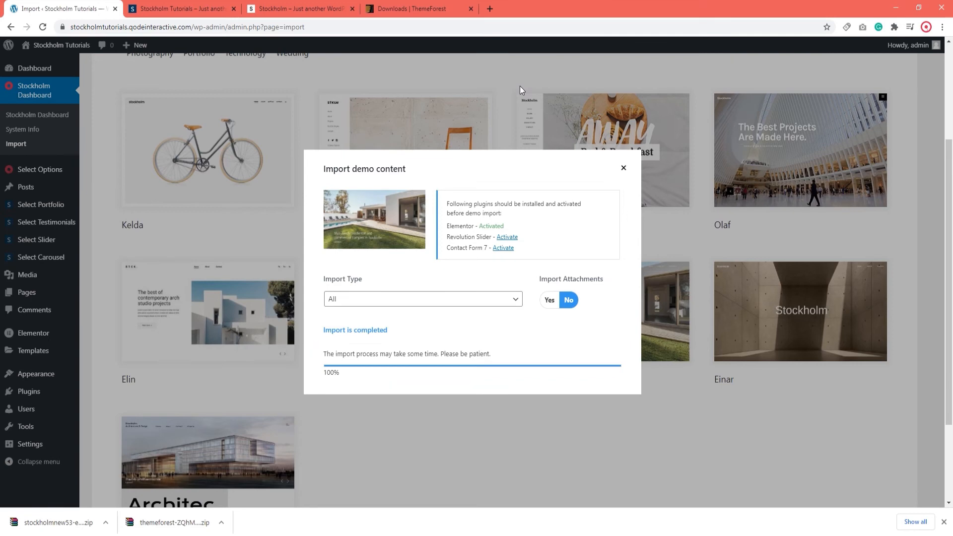
pyautogui.click(623, 167)
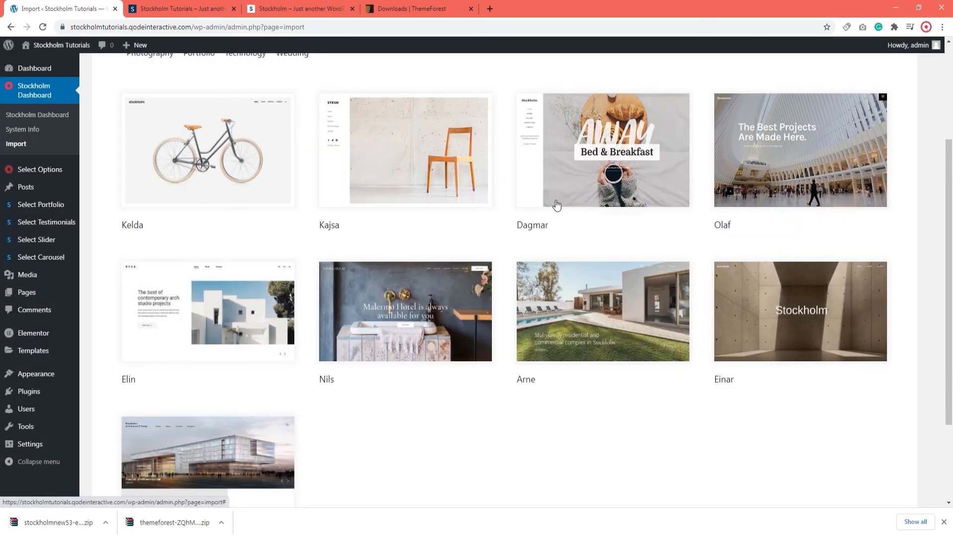
# Activate the Contact Form 7 and Slider Revolution plugins in the installed plugins list
pyautogui.click(58, 393)
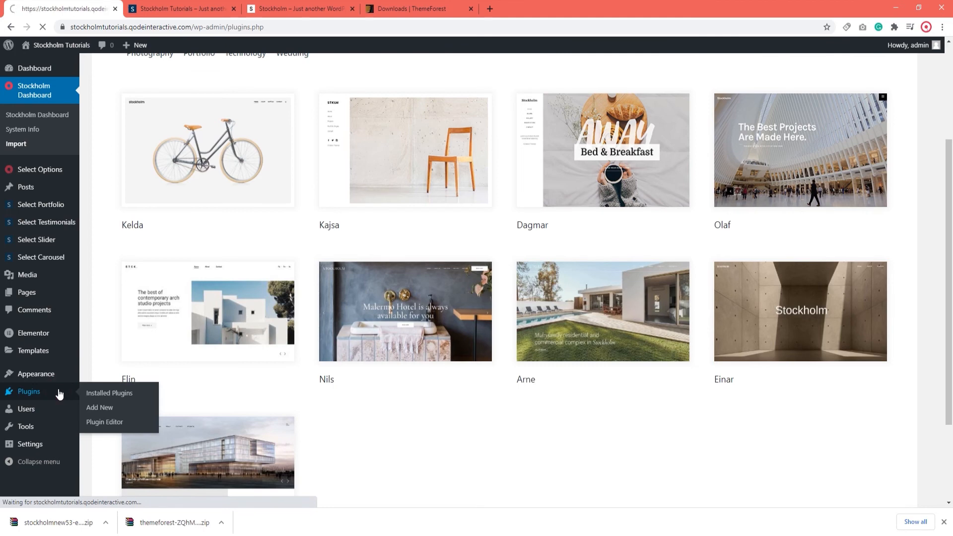
pyautogui.scroll(-2, 550, 421)
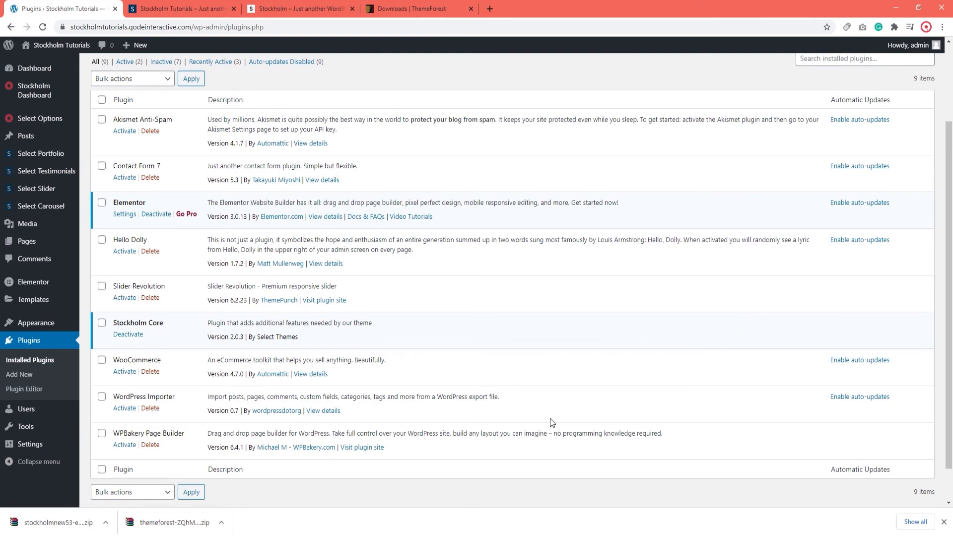
pyautogui.click(120, 178)
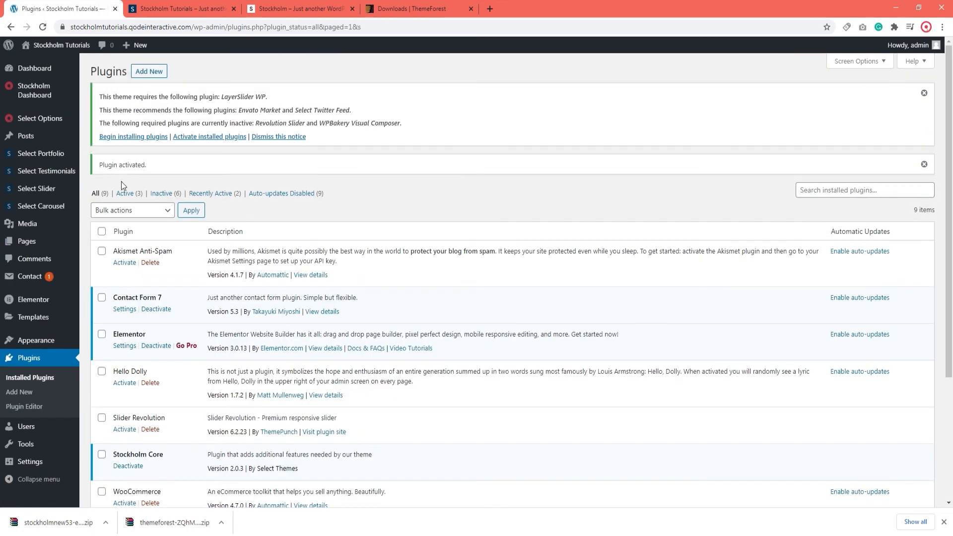
pyautogui.scroll(-3, 618, 305)
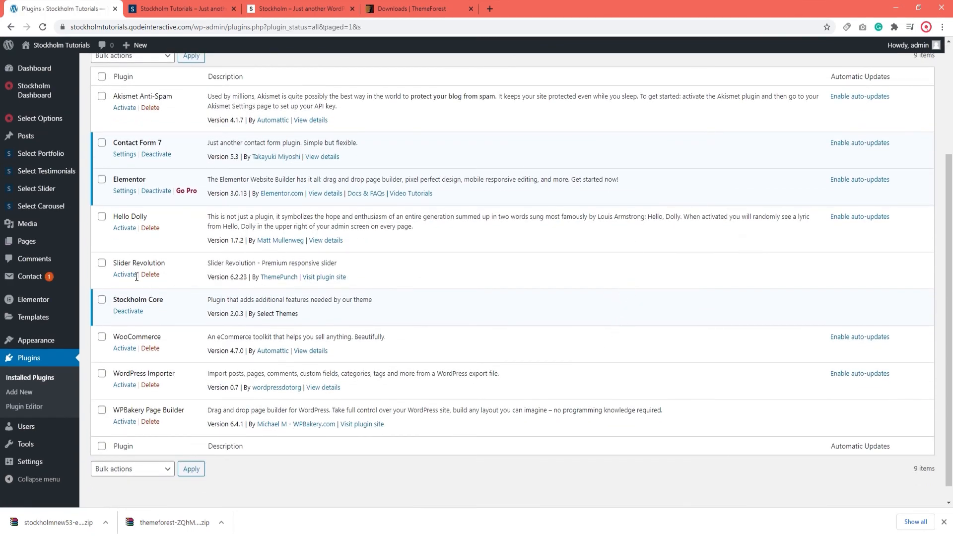
pyautogui.click(132, 274)
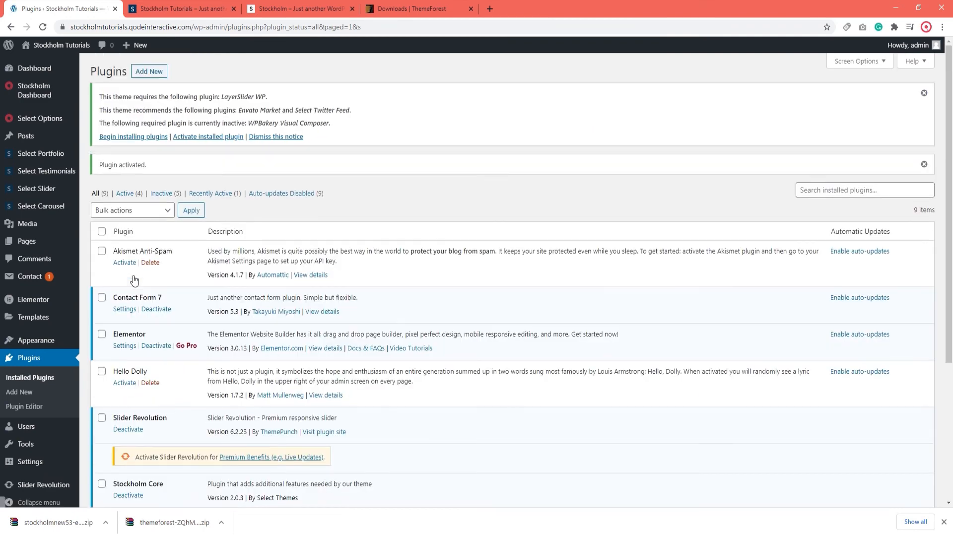
# Open the theme's Select Options and save the General options as they are
pyautogui.scroll(-3, 571, 279)
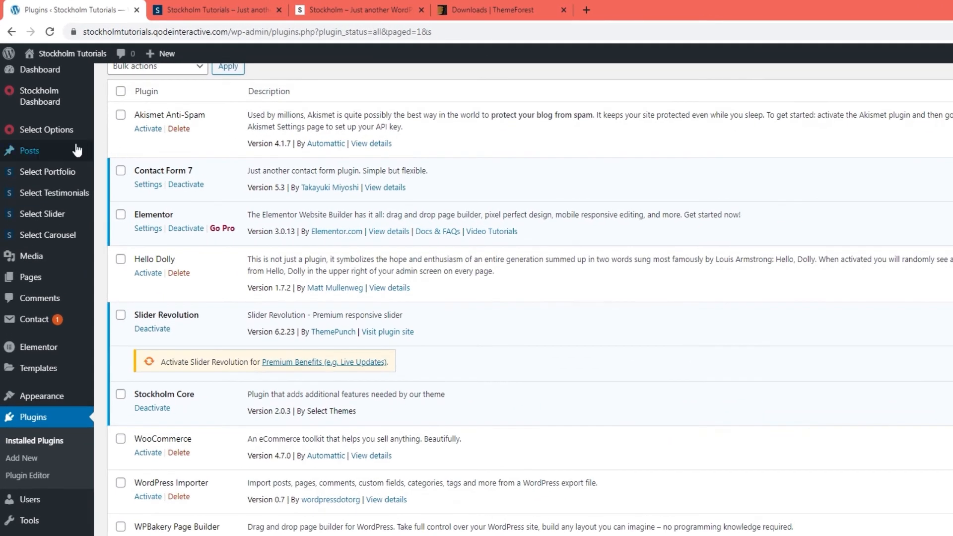
pyautogui.click(68, 129)
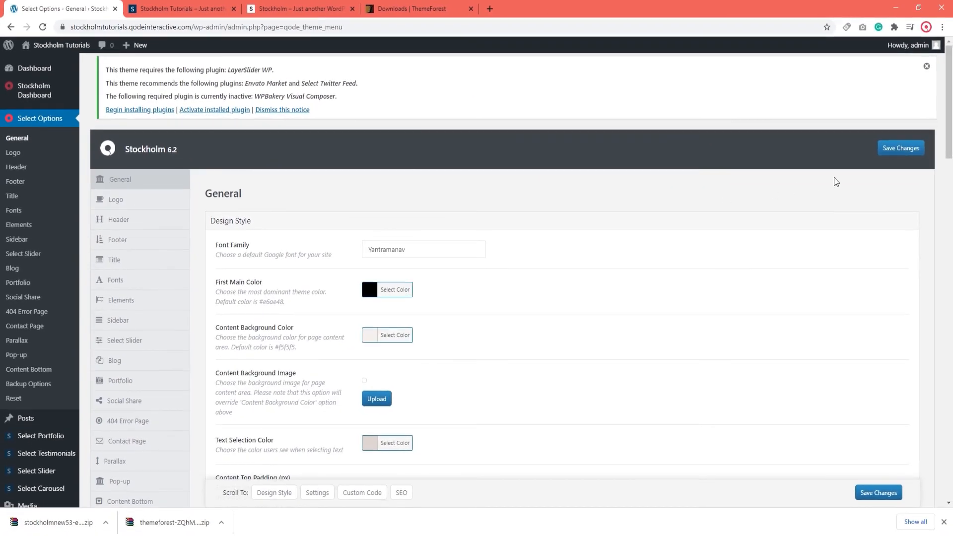
pyautogui.click(898, 156)
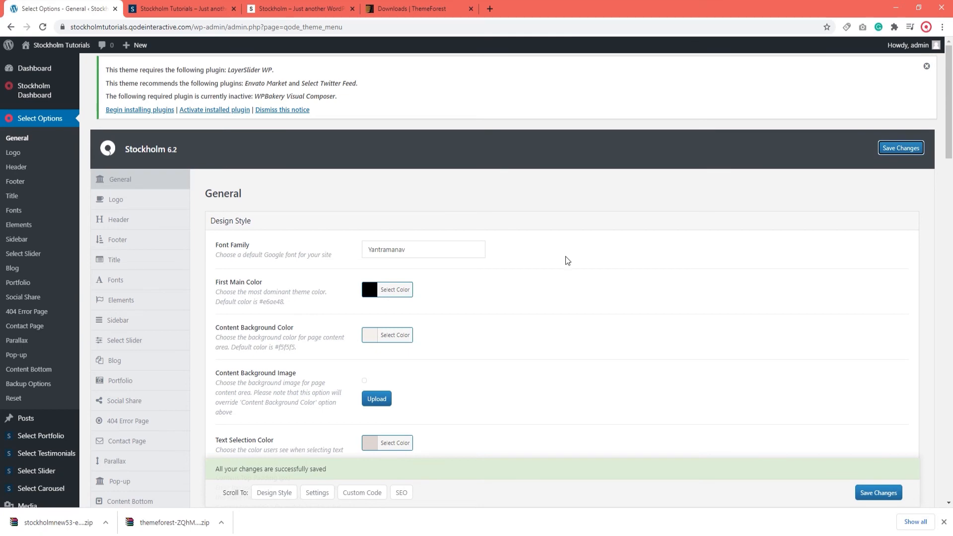
# Set the static homepage to Home in the Reading settings and save the changes
pyautogui.scroll(-5, 565, 260)
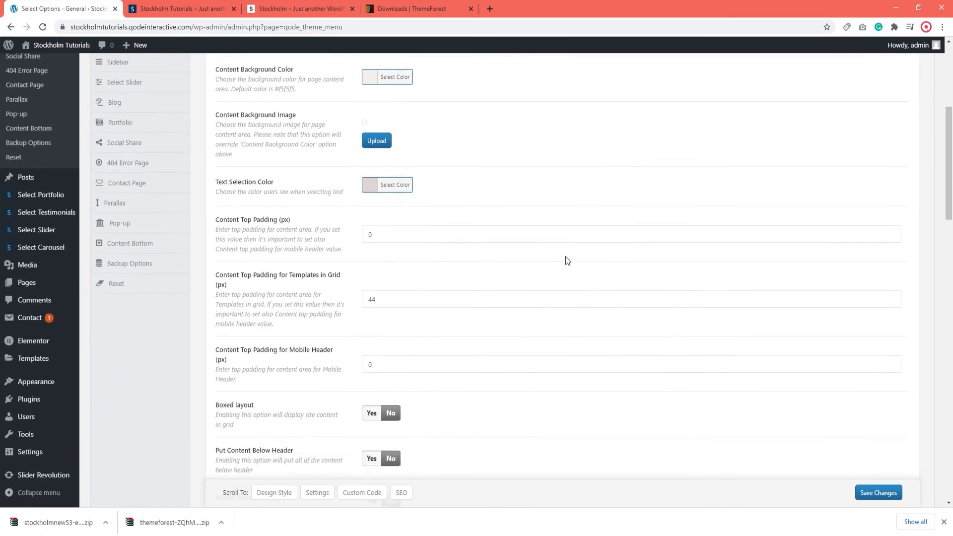
pyautogui.moveTo(64, 441)
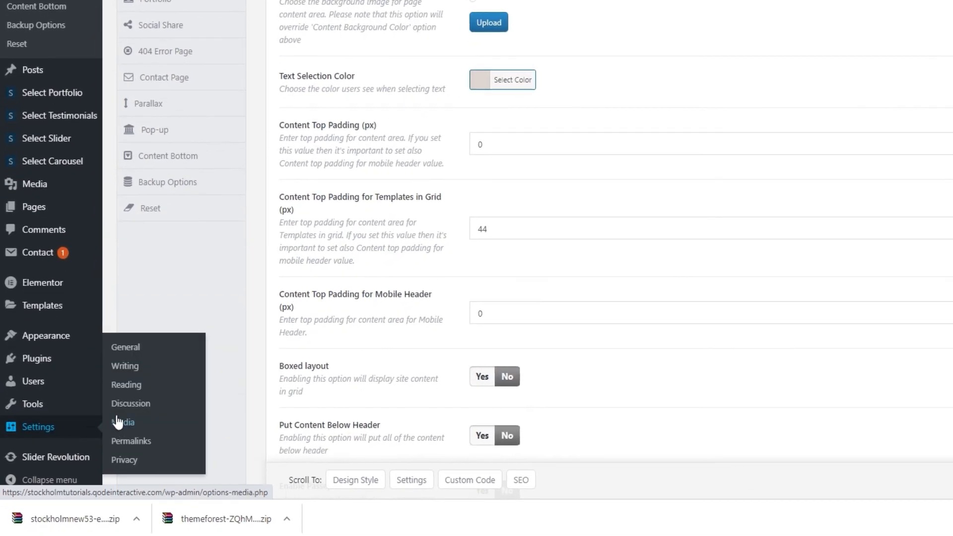
pyautogui.click(125, 385)
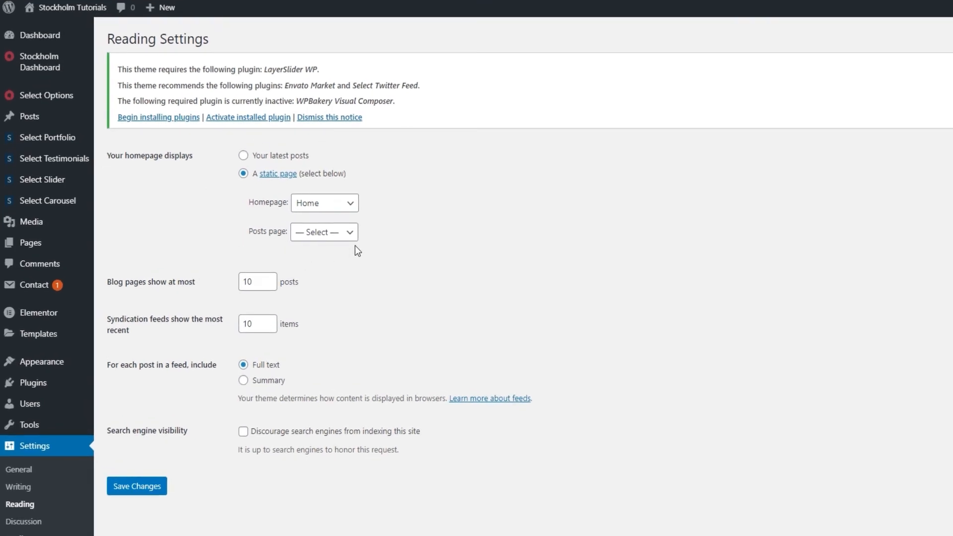
pyautogui.click(343, 208)
pyautogui.click(324, 258)
pyautogui.click(161, 486)
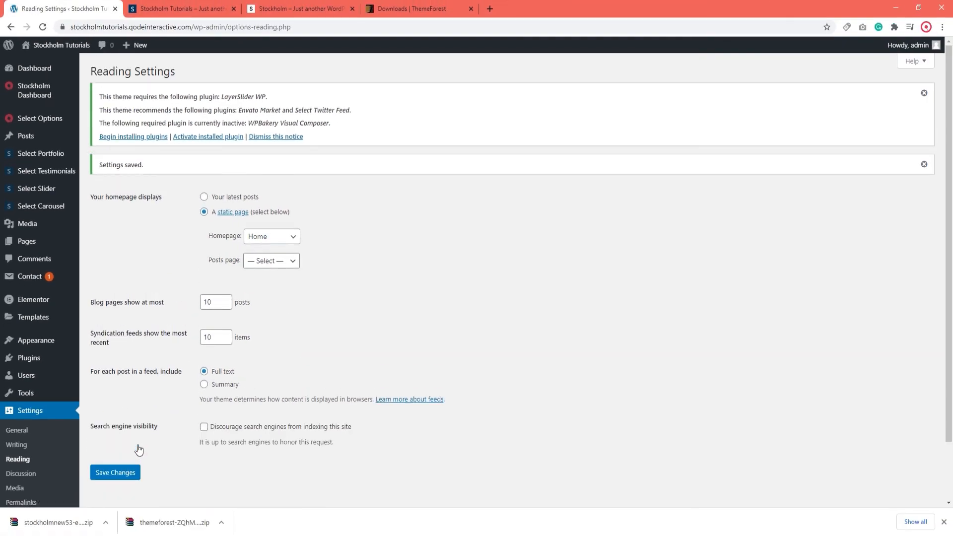
# Set the permalink structure to Post name and save the Permalink settings
pyautogui.scroll(-2, 55, 454)
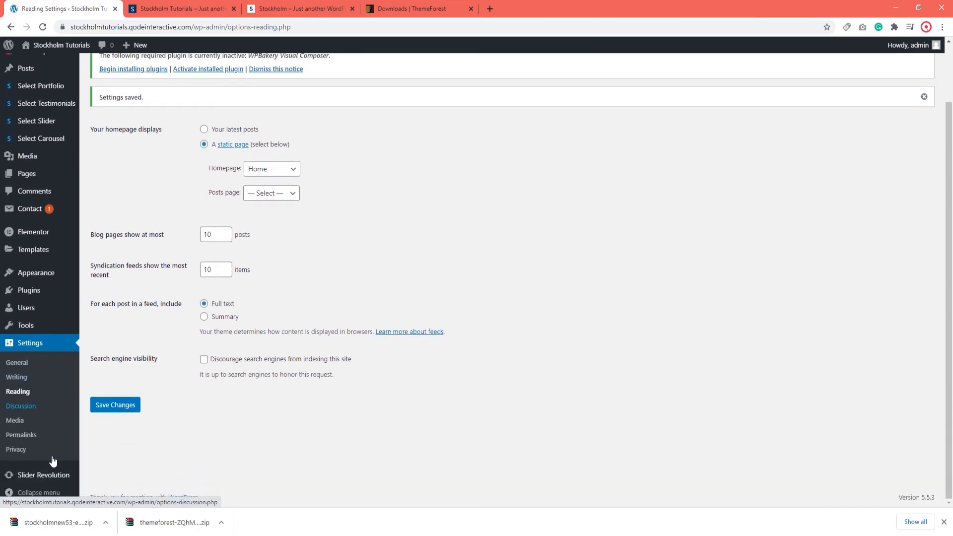
pyautogui.click(35, 436)
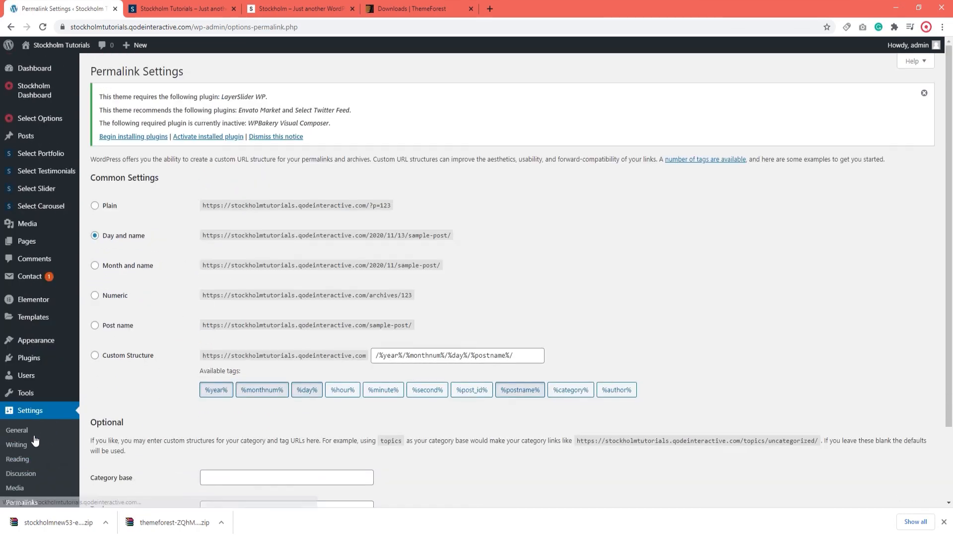
pyautogui.click(114, 325)
pyautogui.scroll(-2, 190, 401)
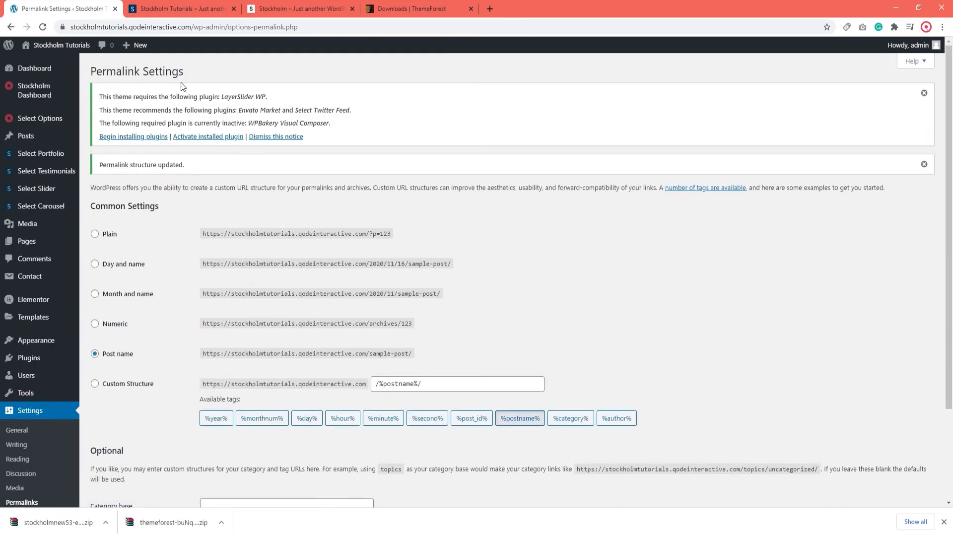
# Reload the site's front page and examine the imported homepage's slider, project list and image sections
pyautogui.click(177, 10)
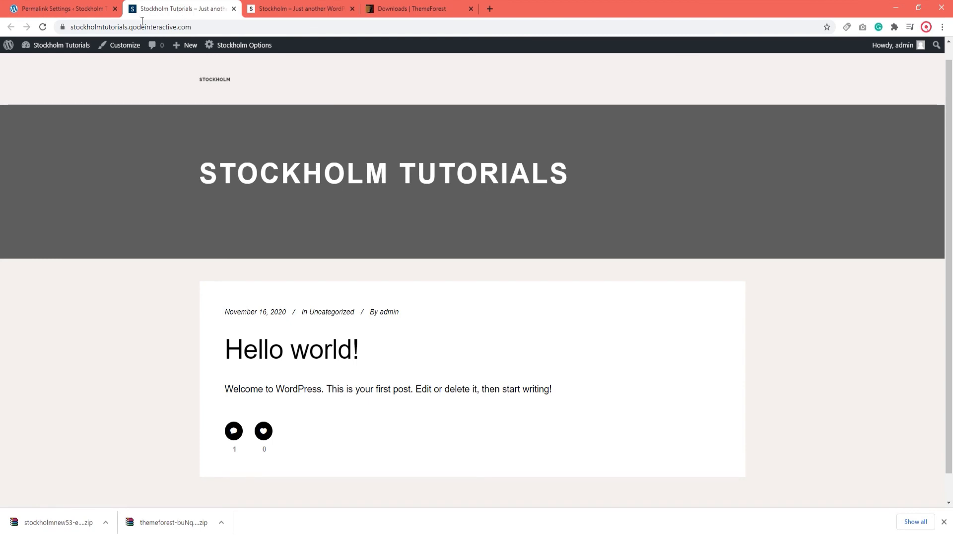
pyautogui.click(44, 27)
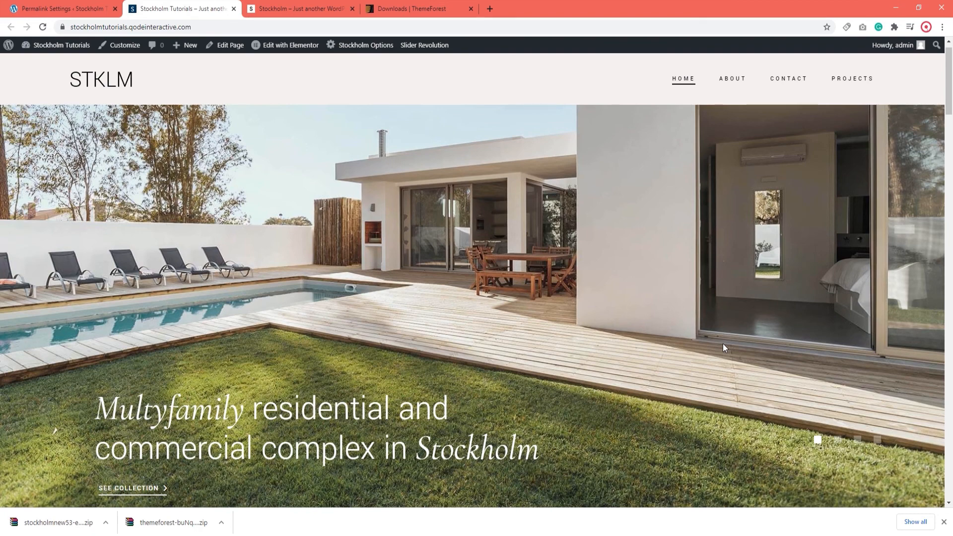
pyautogui.scroll(-4, 723, 343)
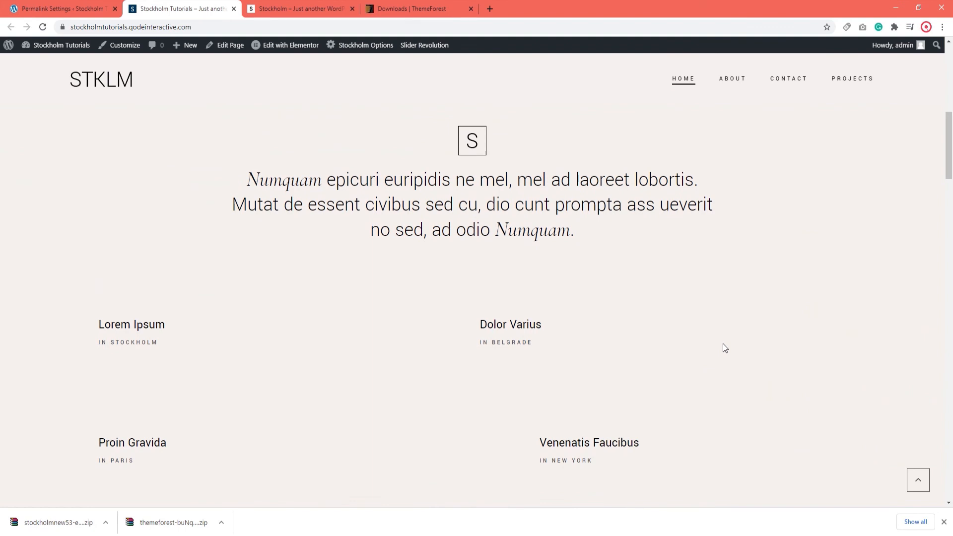
pyautogui.scroll(-5, 723, 344)
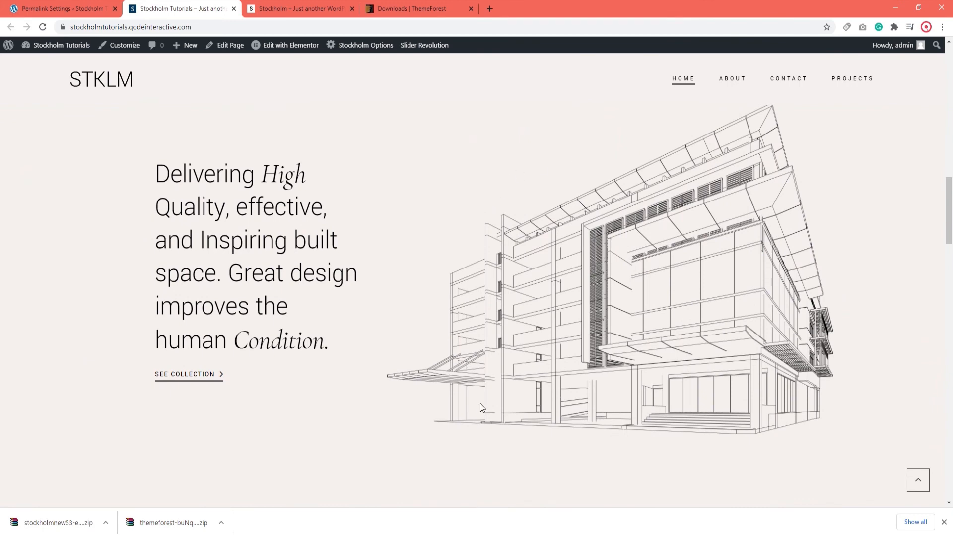
pyautogui.scroll(-5, 496, 322)
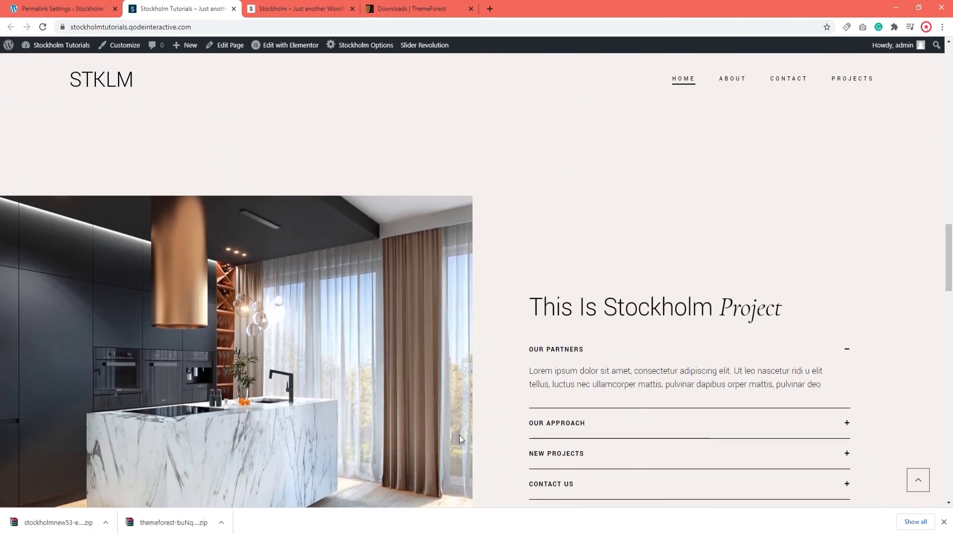
pyautogui.scroll(-2, 816, 426)
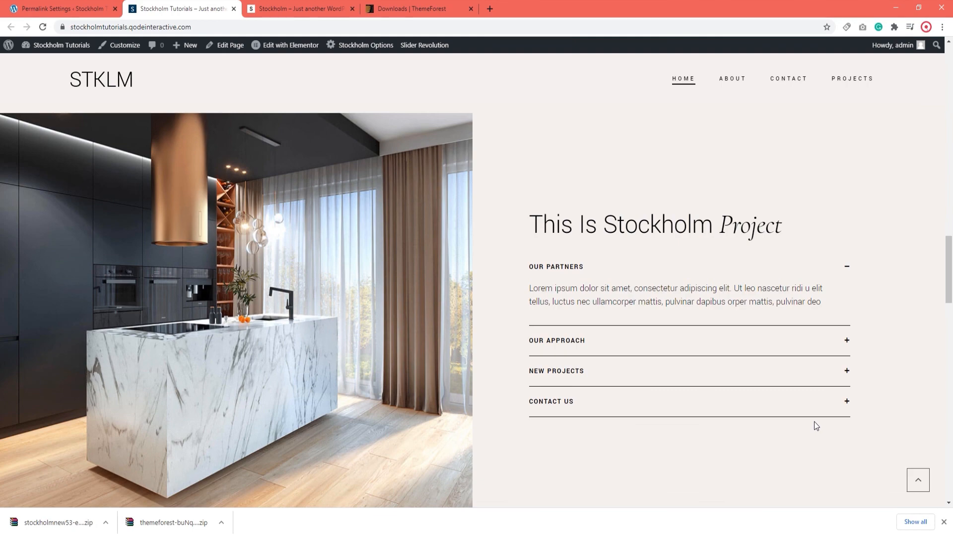
# Open the homepage's kitchen image in its own tab to check its source address, and close that tab
pyautogui.rightClick(372, 378)
pyautogui.click(382, 385)
pyautogui.click(304, 7)
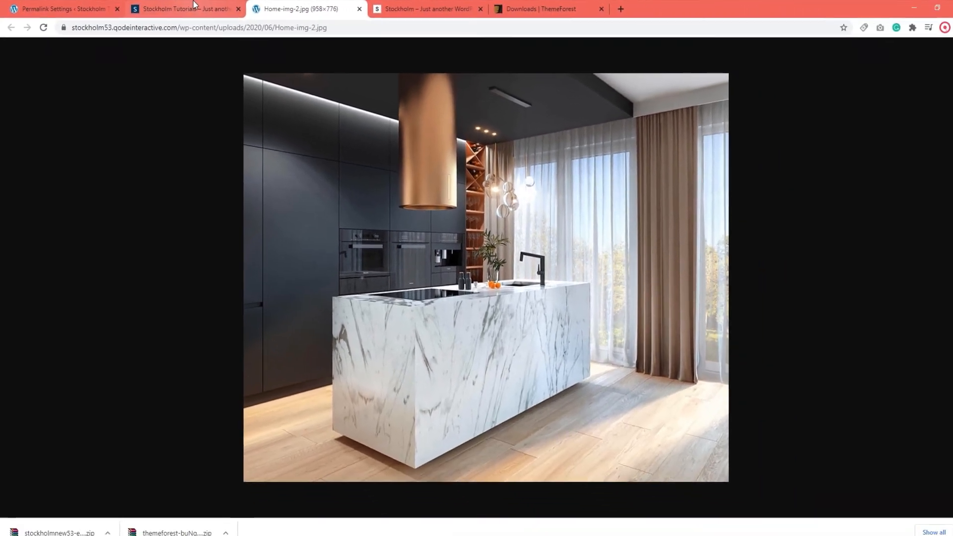
pyautogui.click(263, 7)
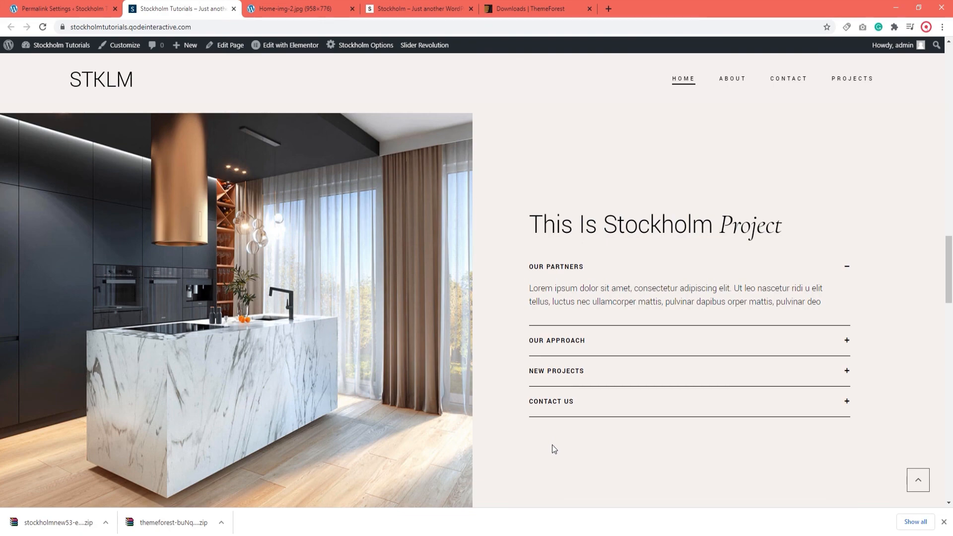
pyautogui.click(352, 8)
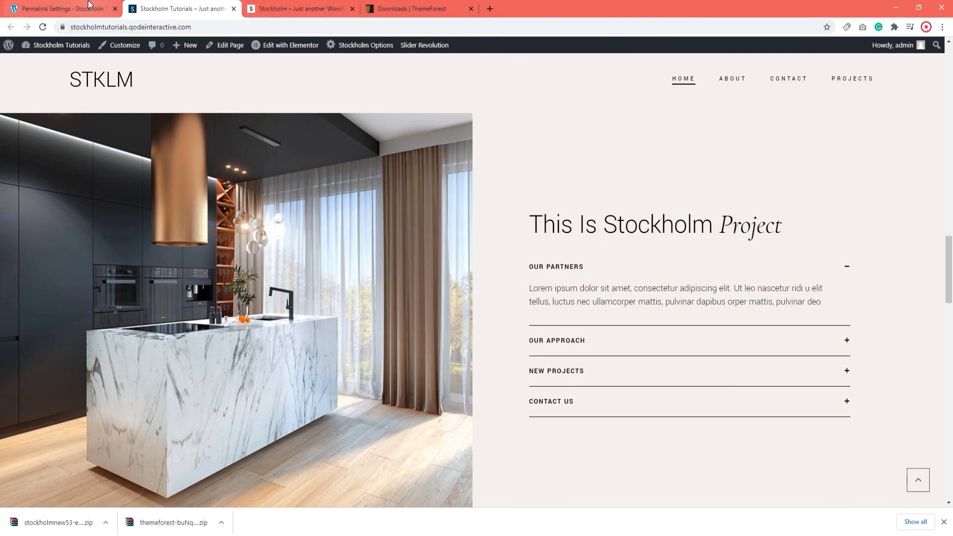
# Open the Home page from the WordPress admin's list of pages and load it in the Elementor editor
pyautogui.click(89, 6)
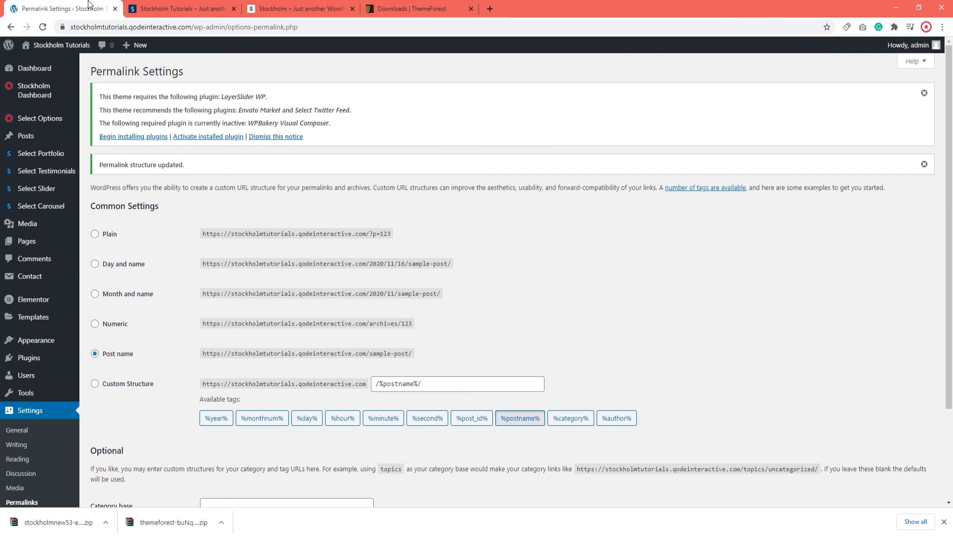
pyautogui.moveTo(27, 242)
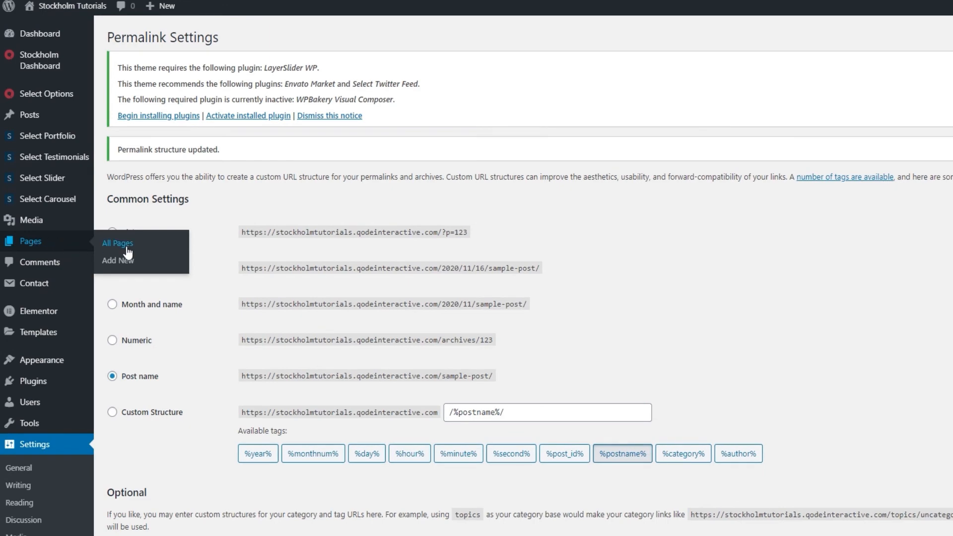
pyautogui.click(124, 246)
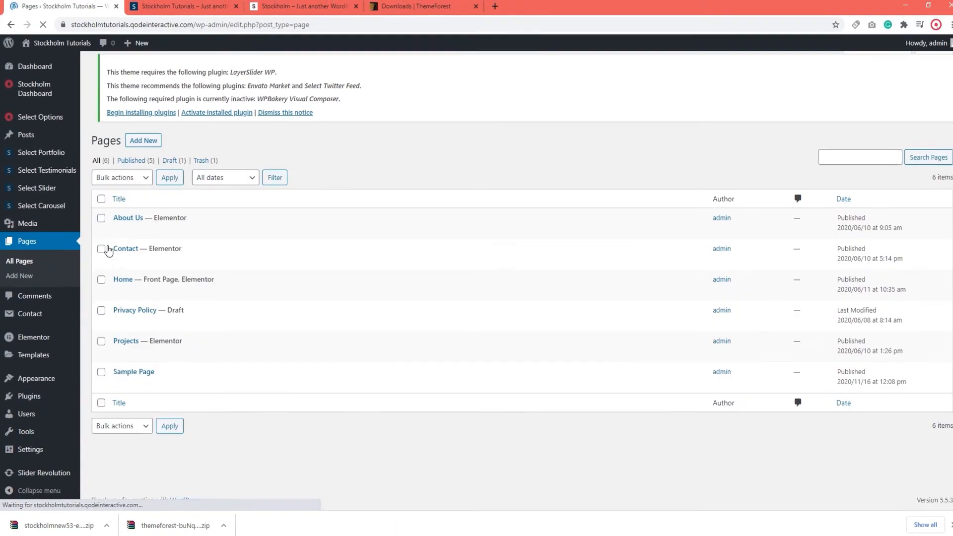
pyautogui.click(122, 284)
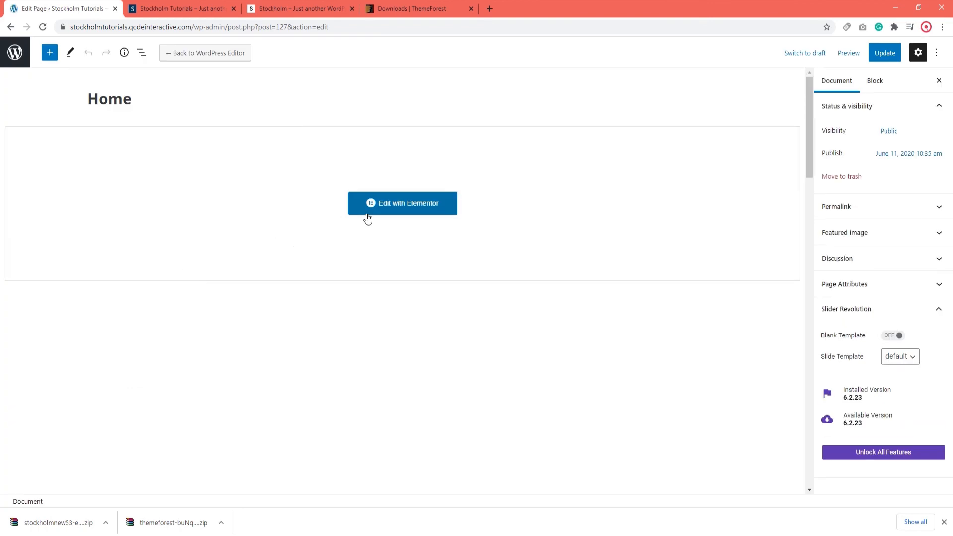
pyautogui.click(391, 207)
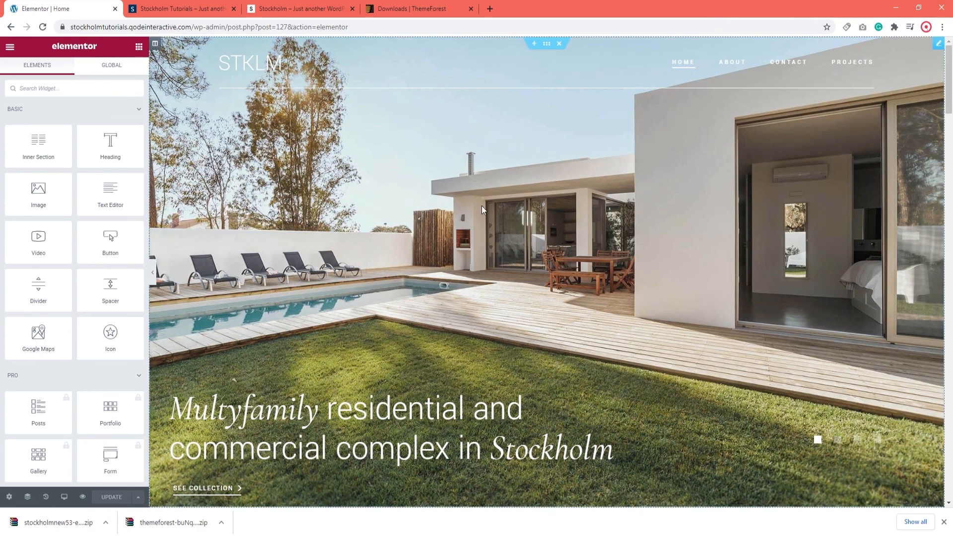
# Remove the building sketch from the image widget beside the "Delivering High Quality" text
pyautogui.scroll(-6, 497, 211)
pyautogui.scroll(-10, 509, 215)
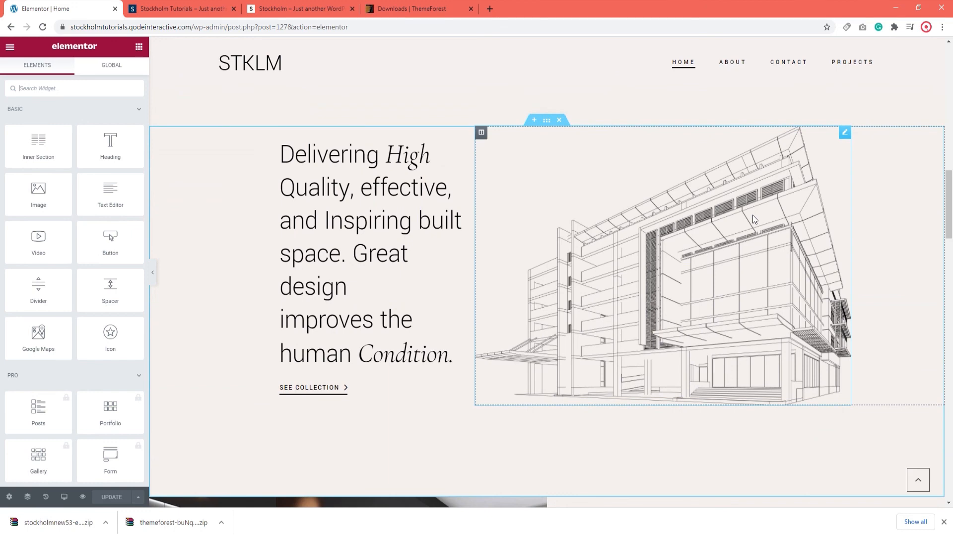
pyautogui.click(753, 216)
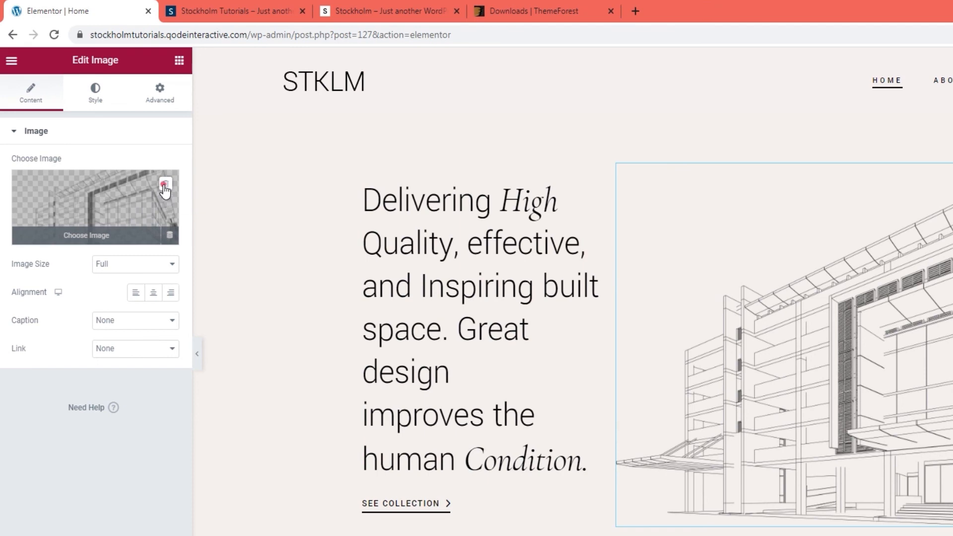
pyautogui.click(165, 184)
# Check the media library and the file upload option for a replacement image, and close the media window without inserting anything
pyautogui.click(107, 206)
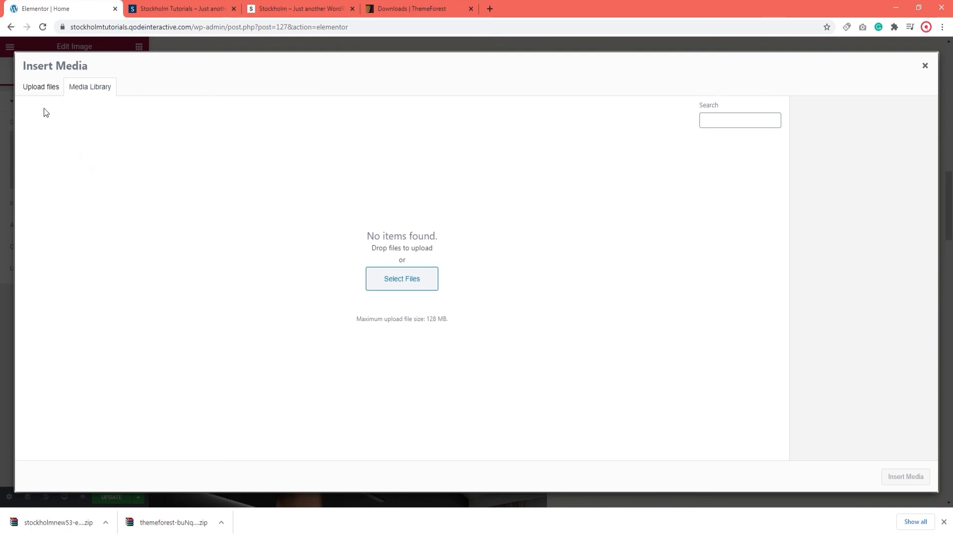
pyautogui.click(40, 90)
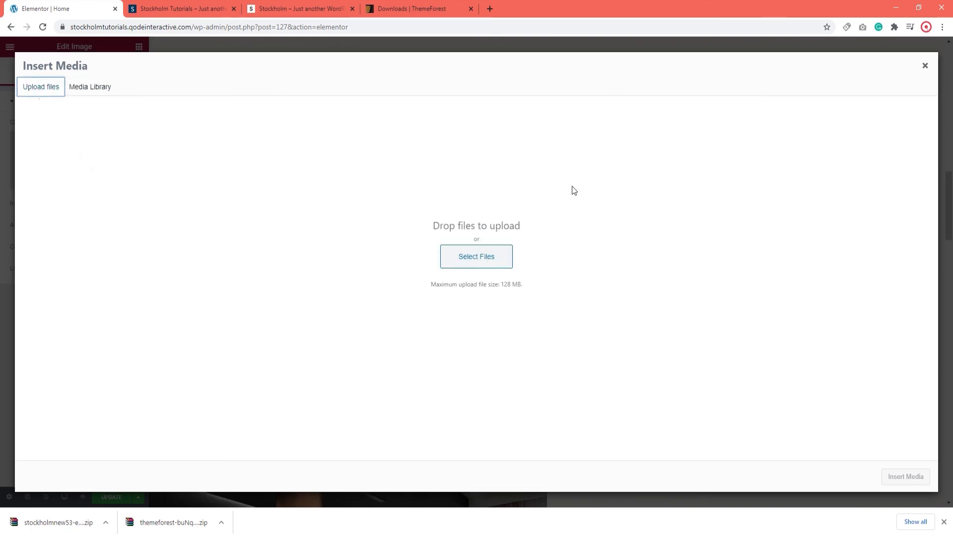
pyautogui.click(925, 66)
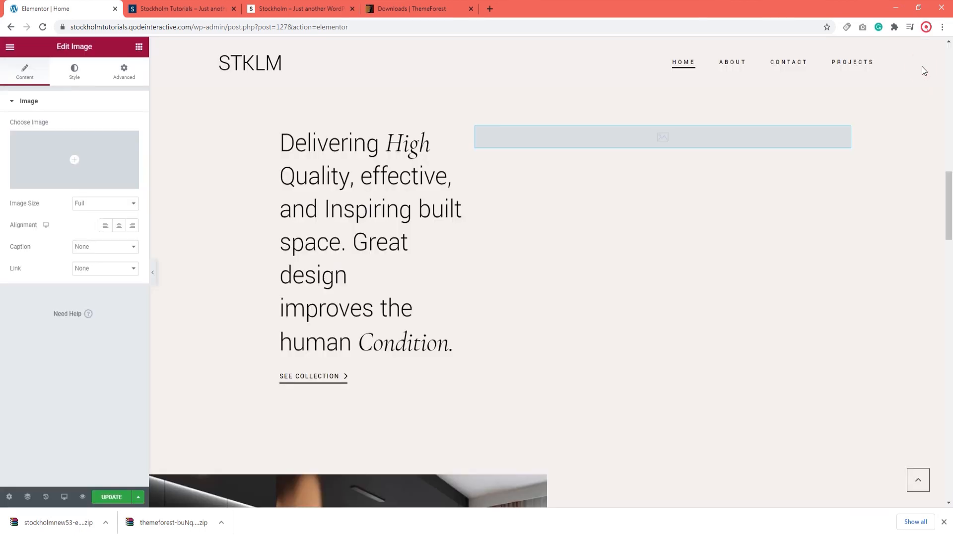